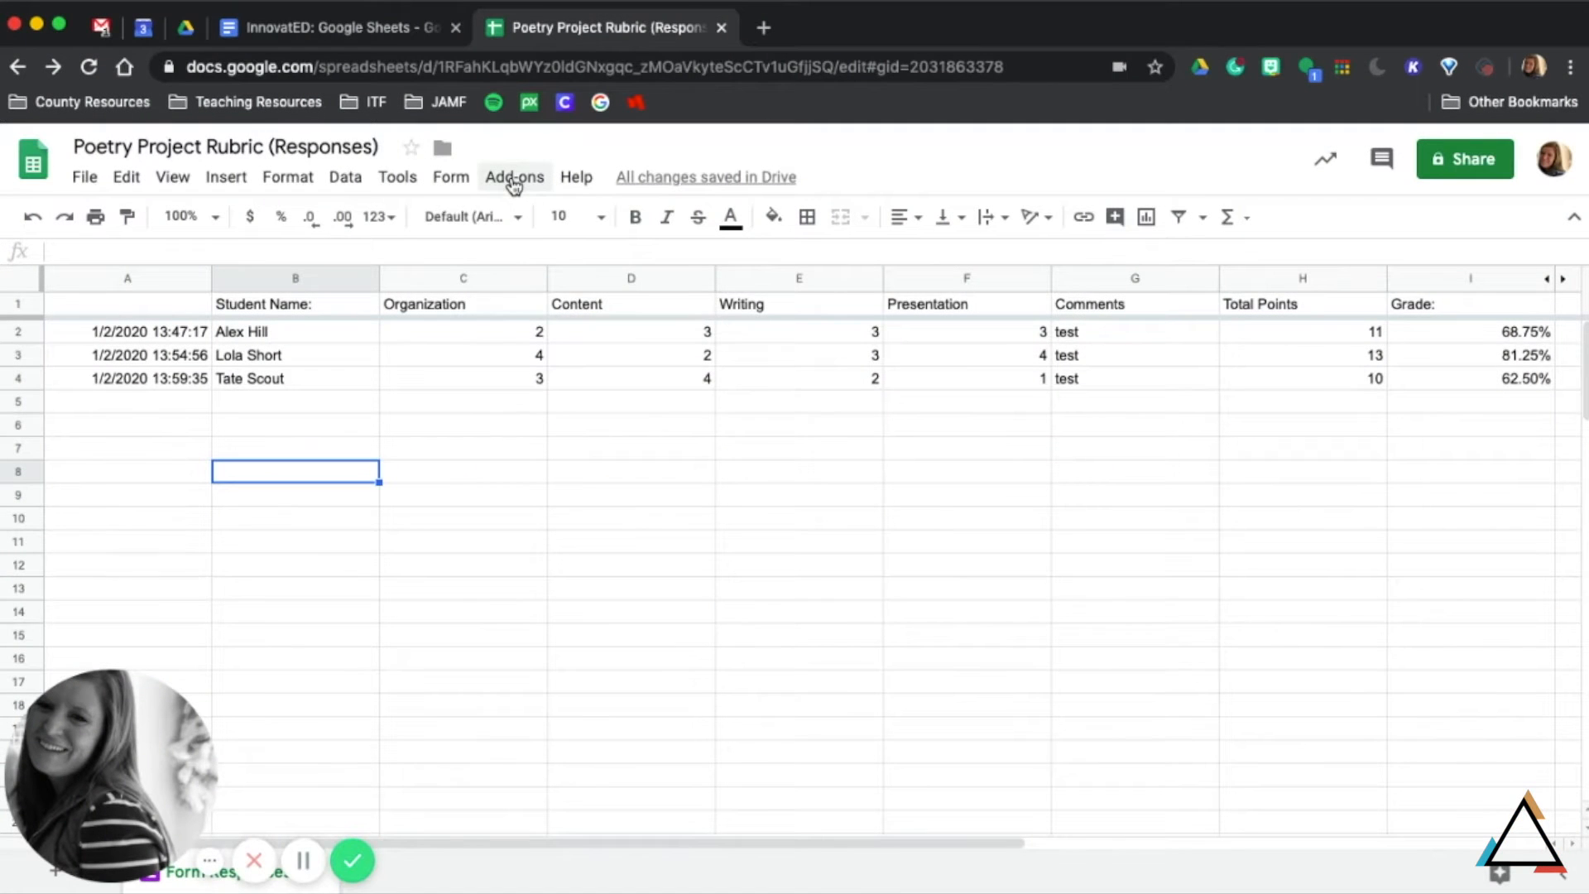
# Step: Browse the add-on marketplace for Sheets and view the Autocrat listing
pyautogui.click(515, 177)
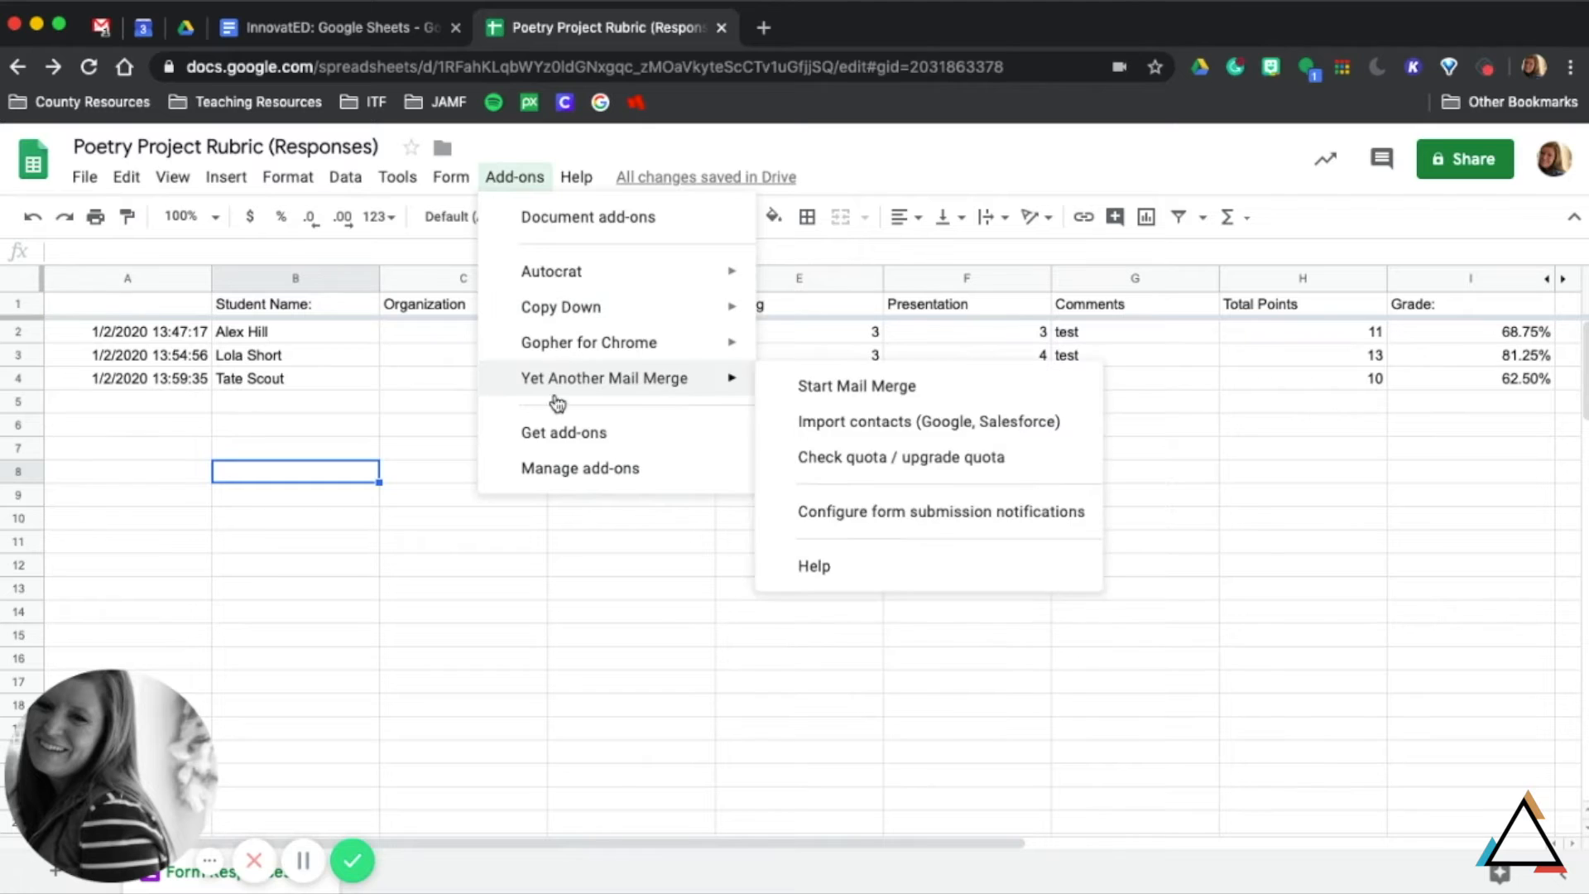
pyautogui.click(562, 433)
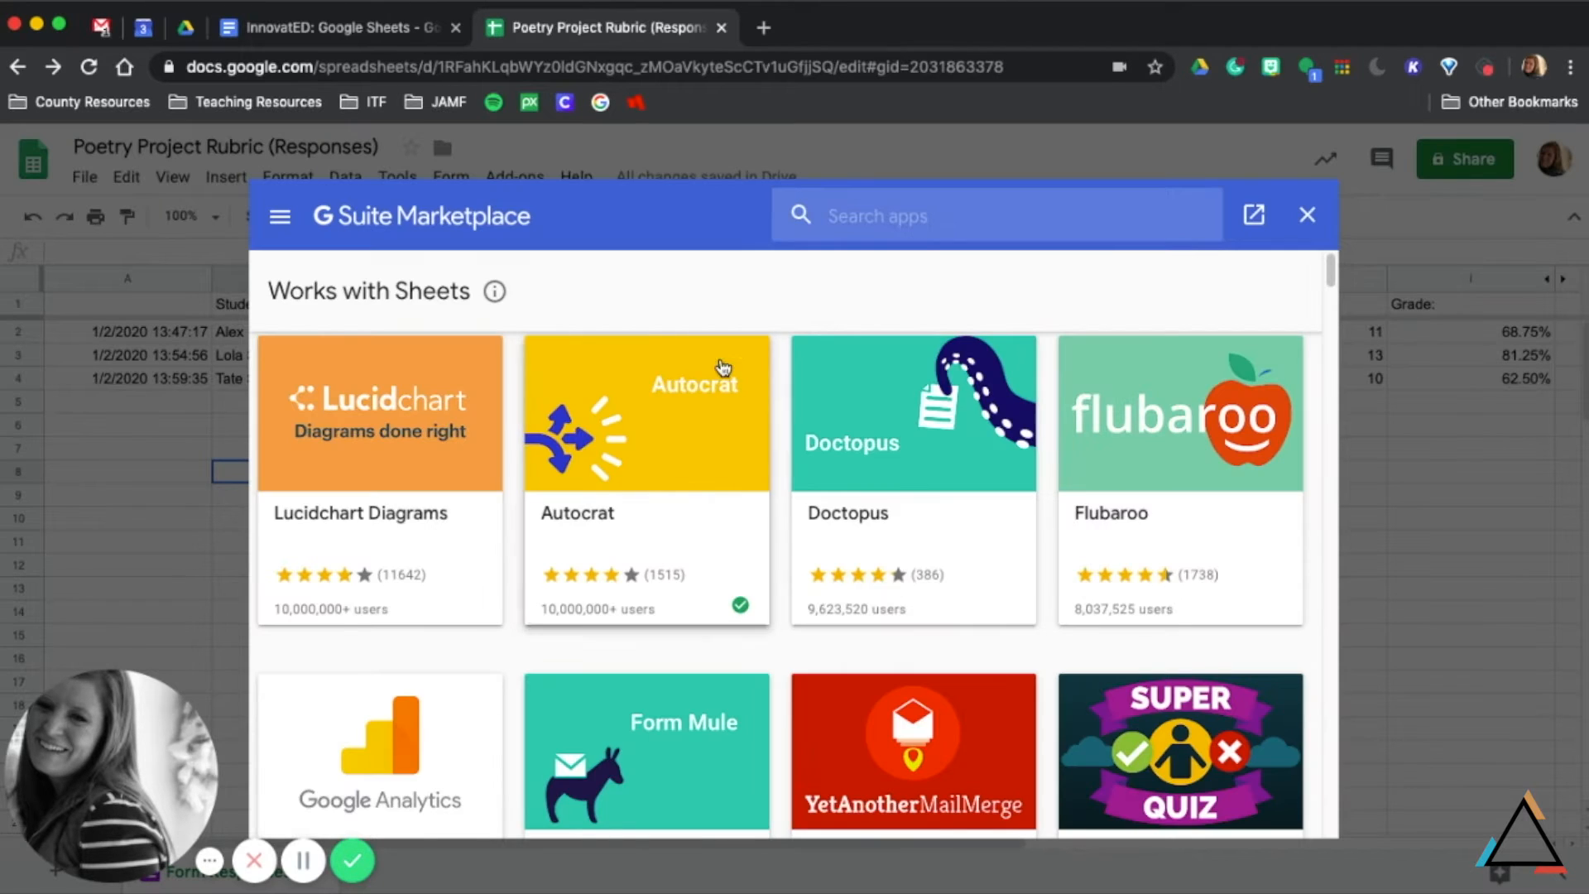
pyautogui.click(690, 422)
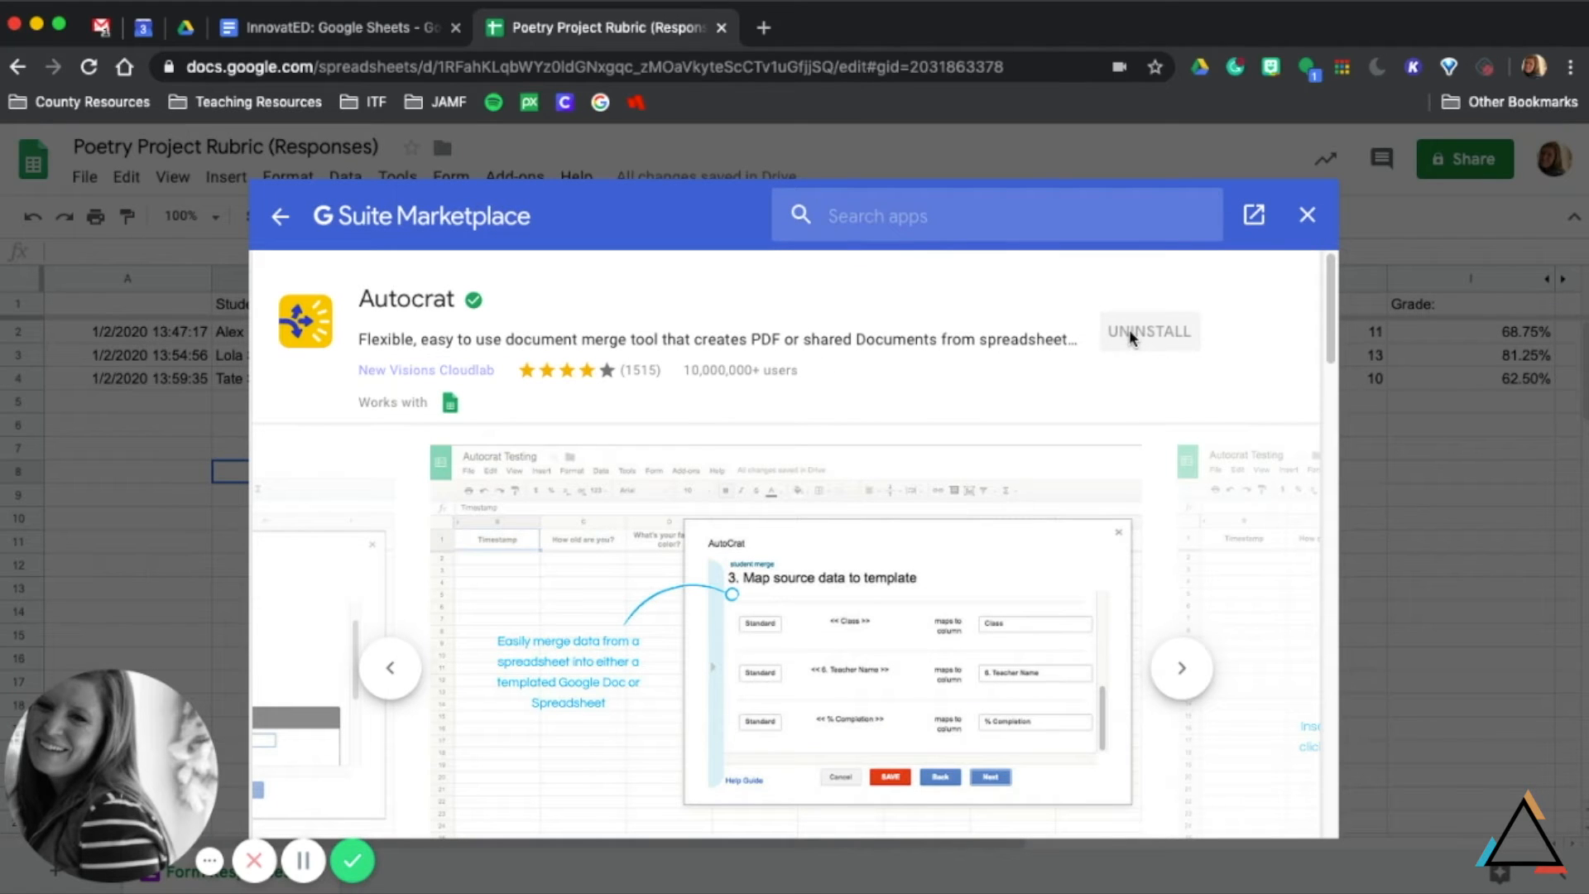
pyautogui.click(280, 216)
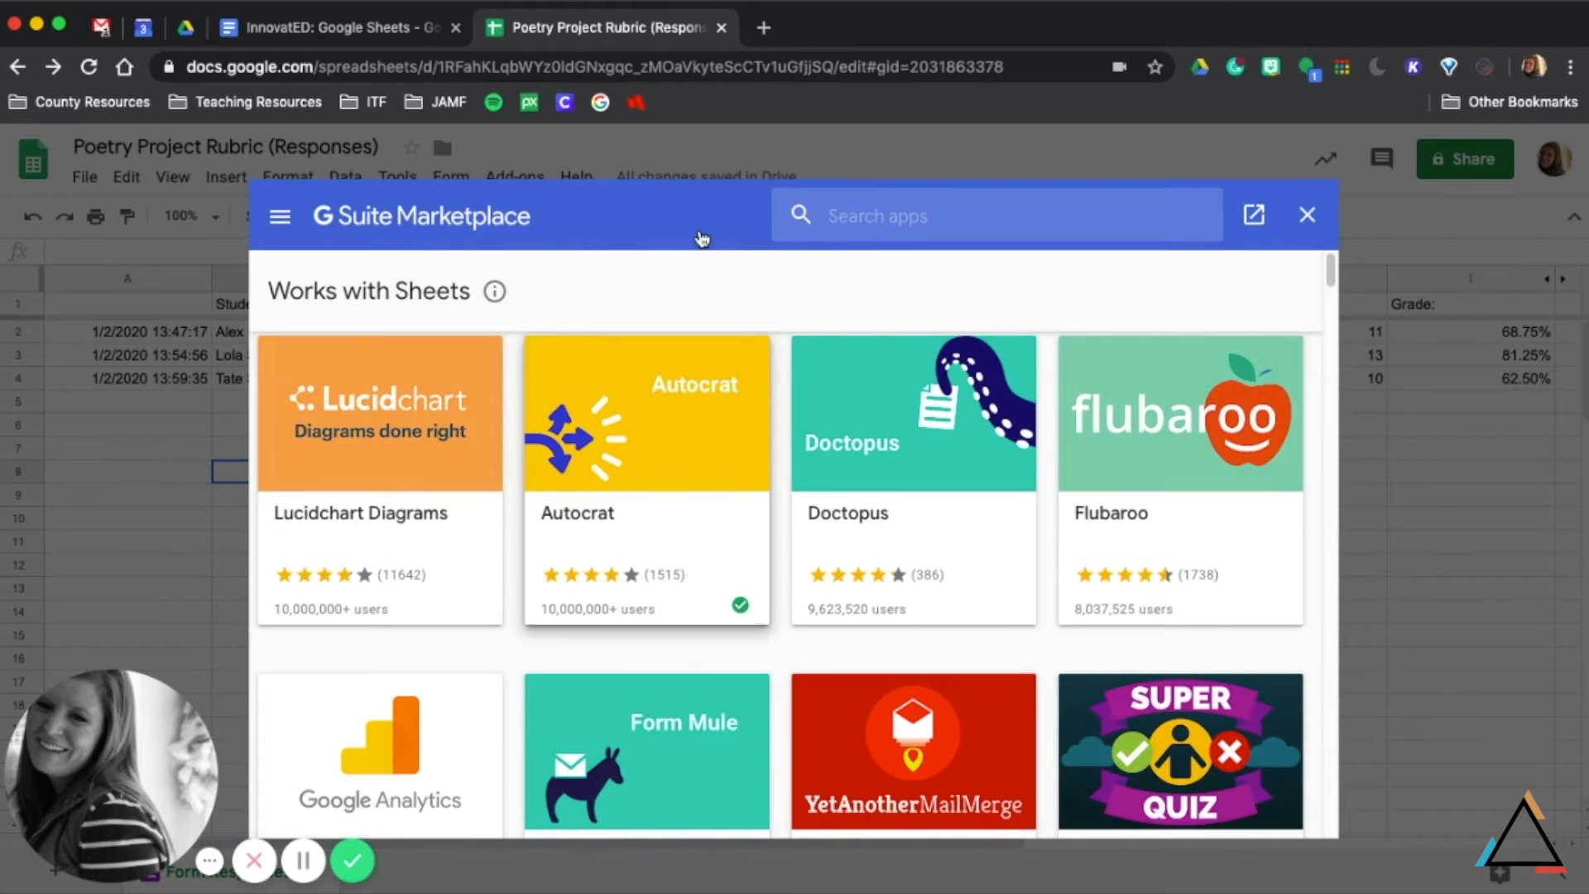
# Step: Search the marketplace for Copy Down, view its listing, and close the marketplace
pyautogui.click(898, 214)
pyautogui.write('copy down')
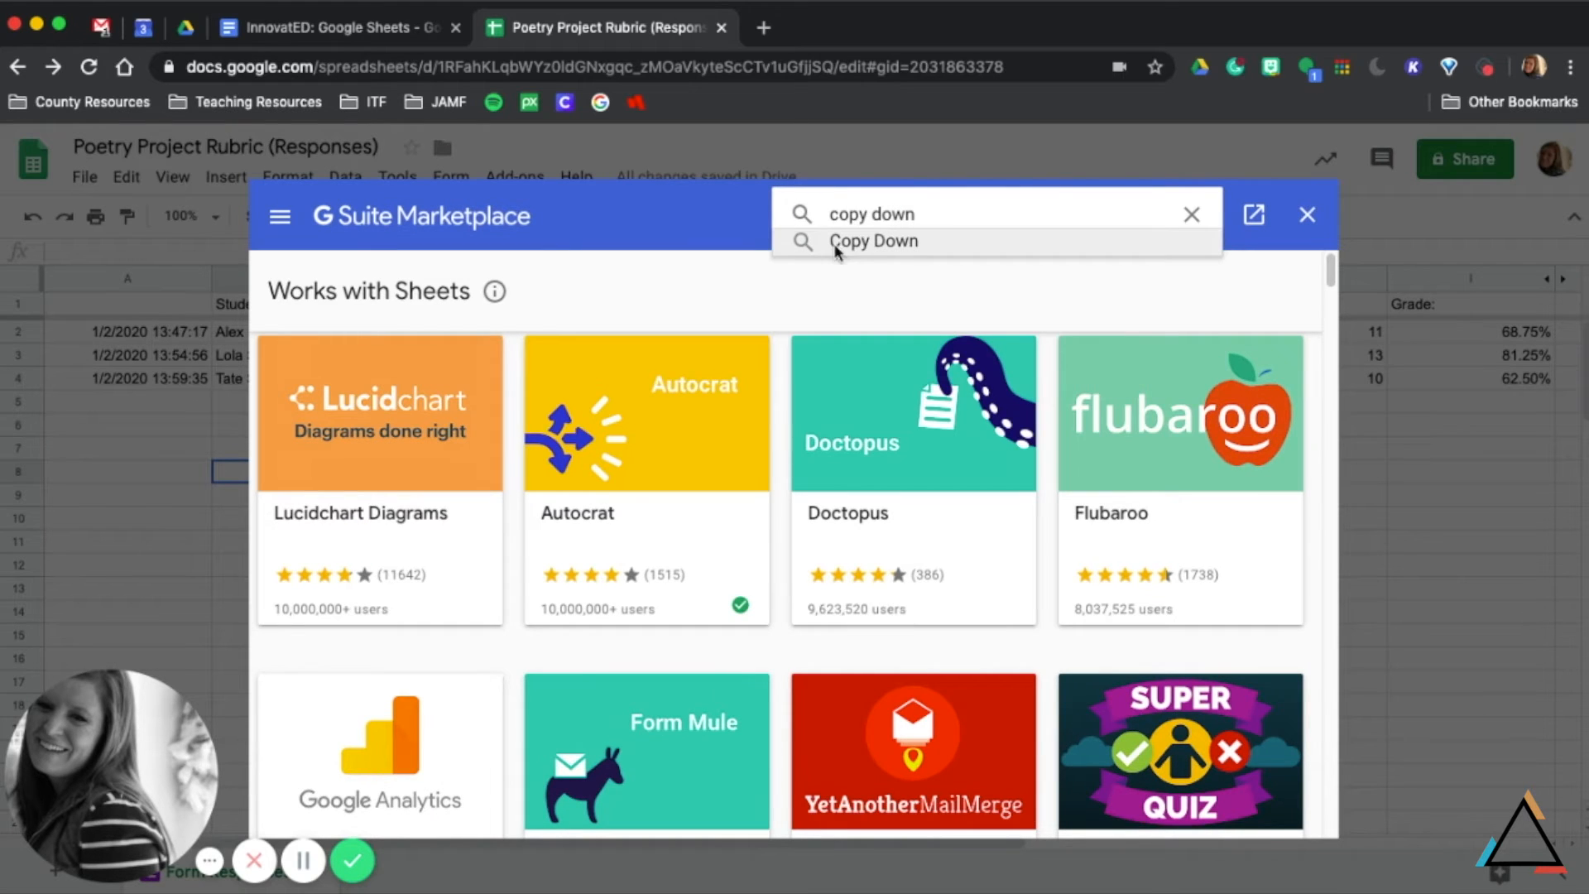
pyautogui.click(880, 240)
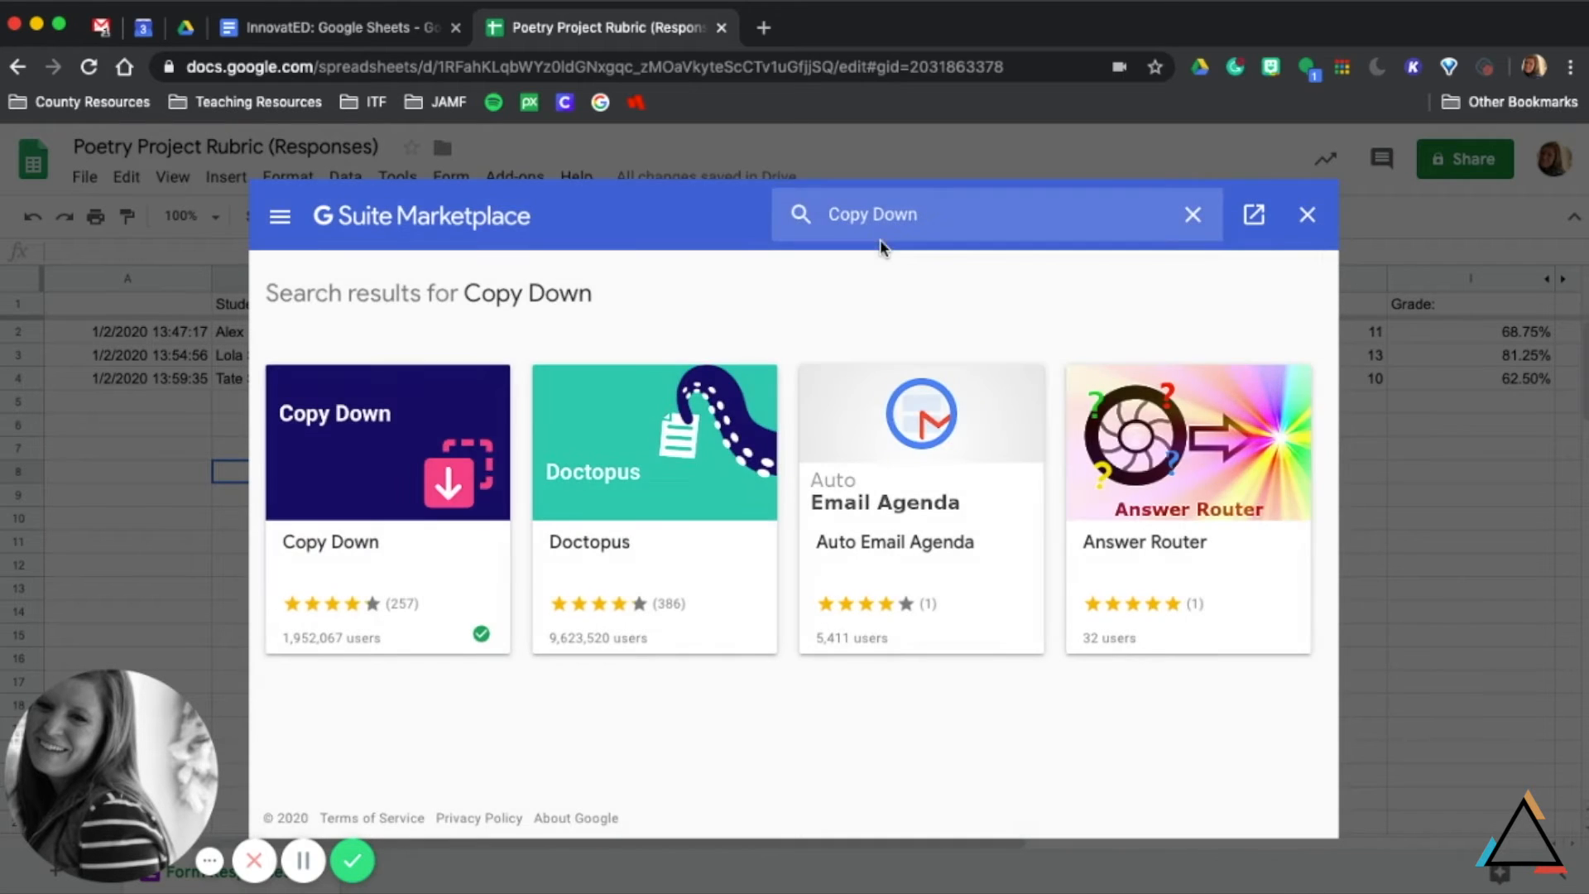
pyautogui.click(509, 419)
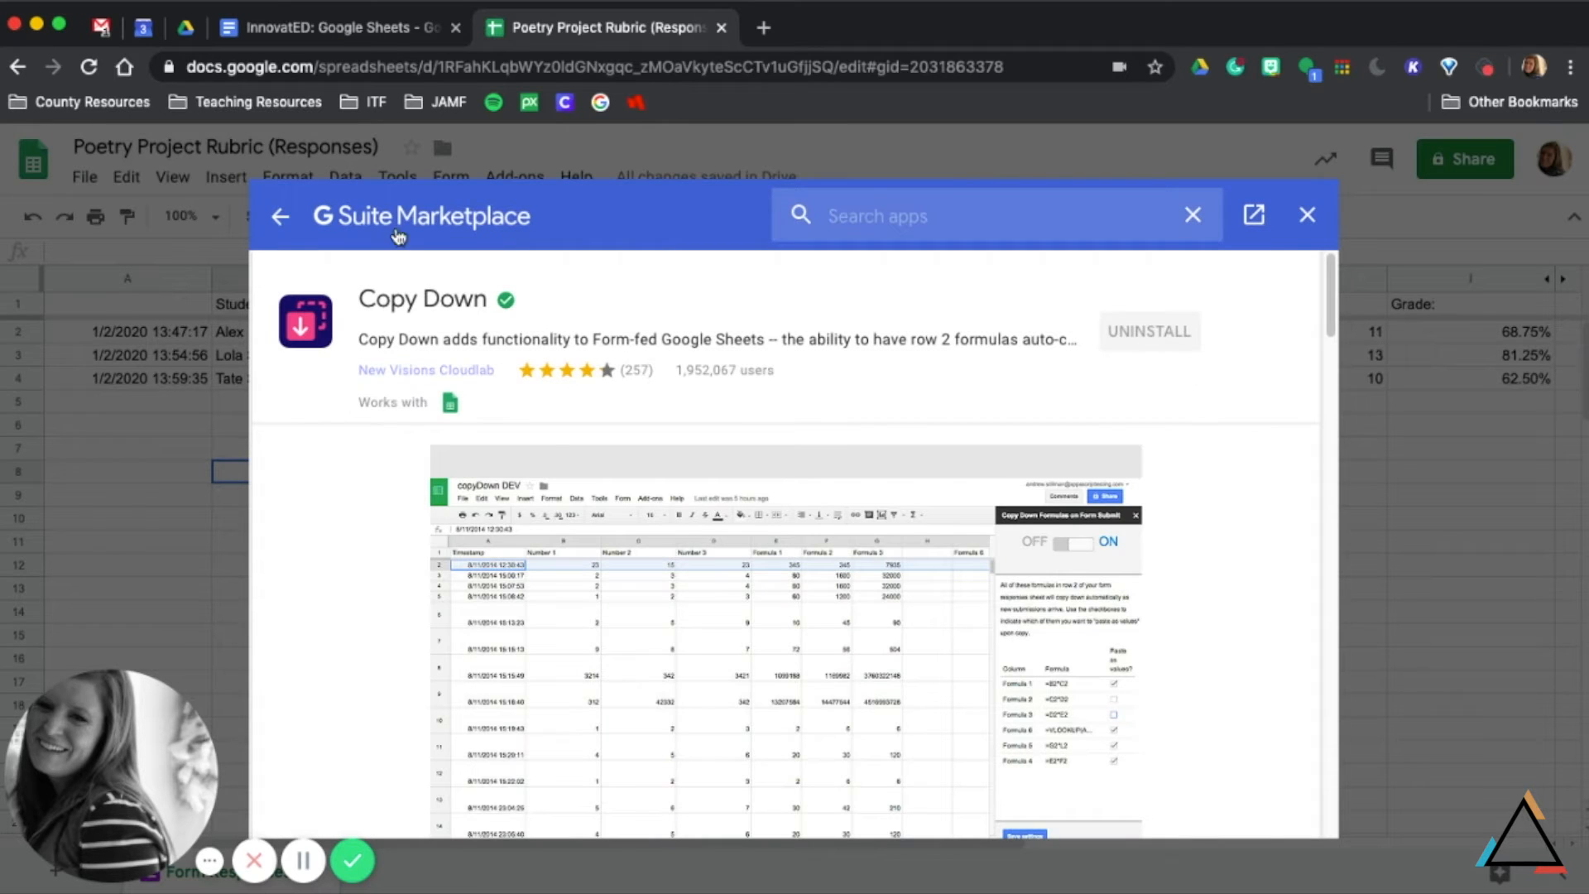
pyautogui.click(281, 216)
pyautogui.click(1307, 216)
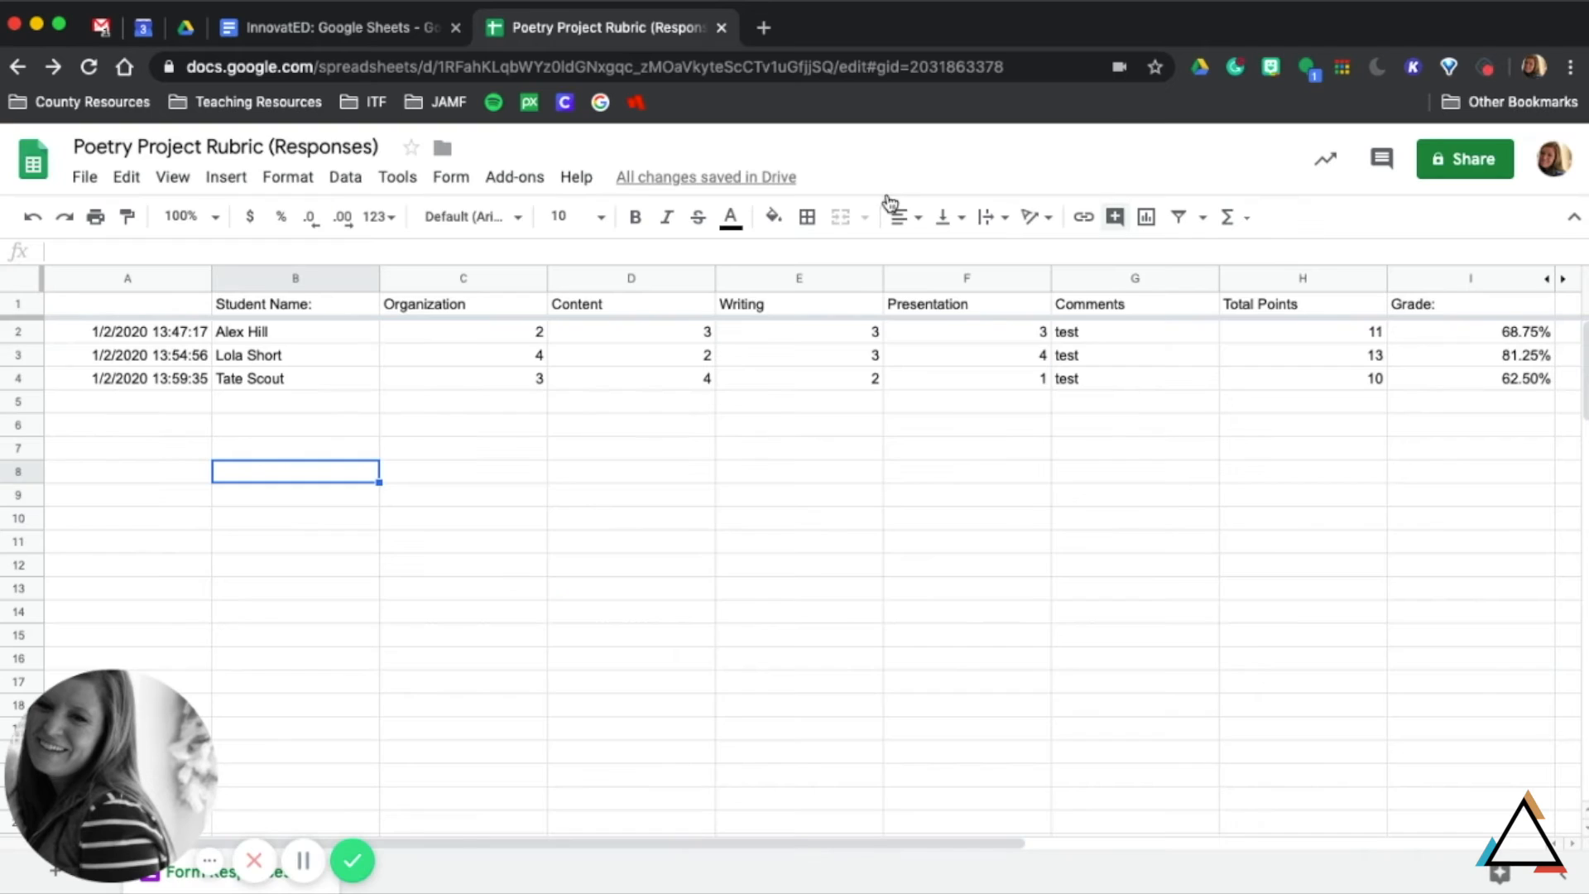
pyautogui.click(506, 178)
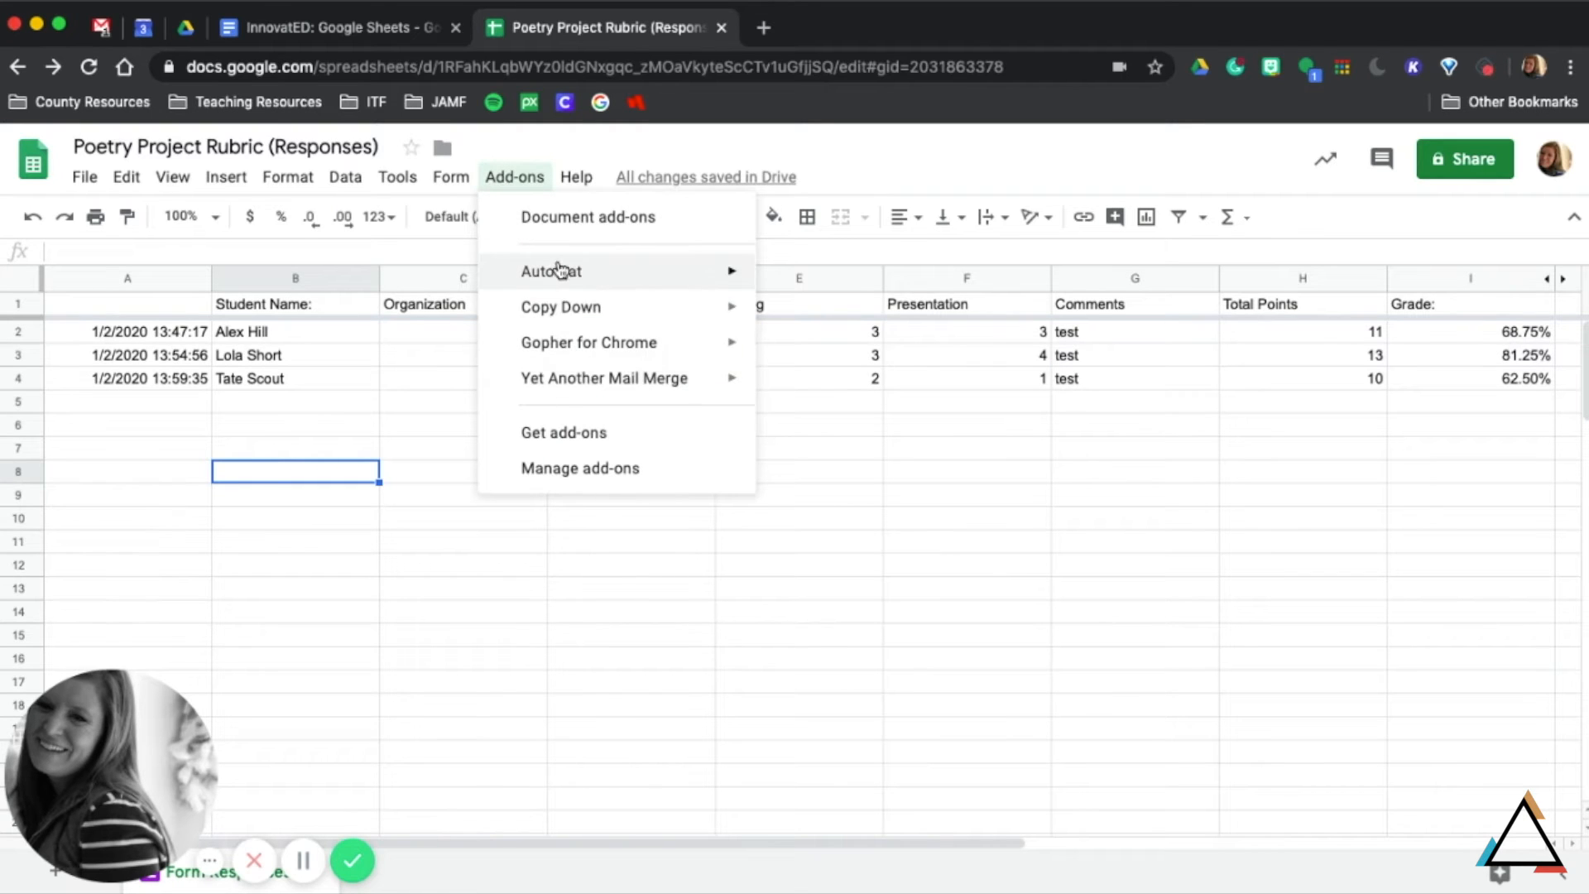
pyautogui.click(922, 547)
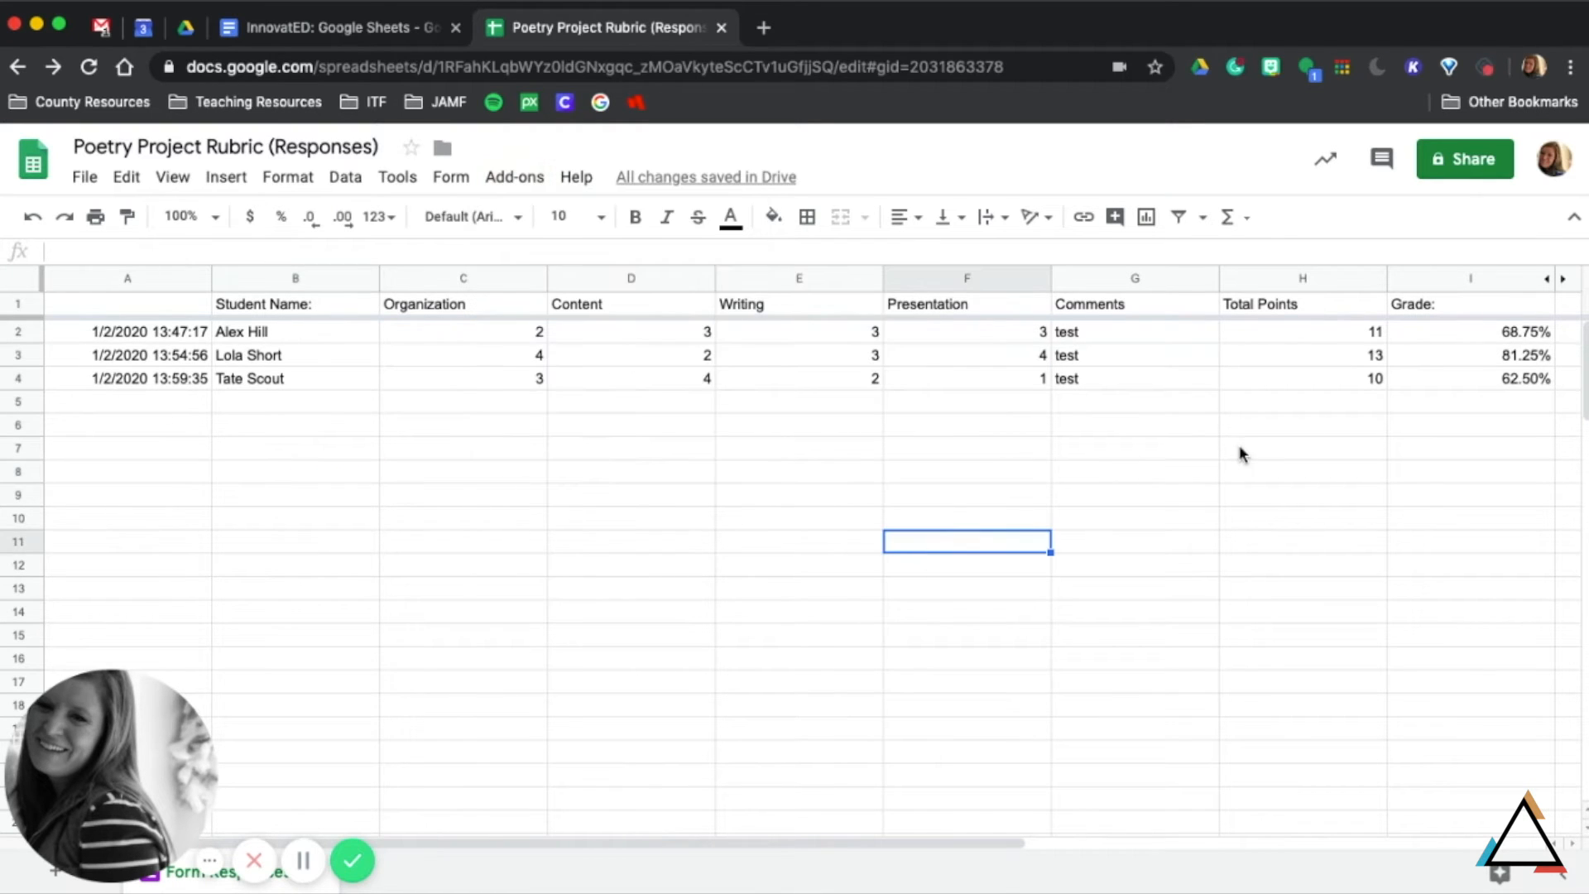
# Step: Examine the Total Points and Grade formulas in H2 and I2, along with the rubric scores in C2:F2
pyautogui.click(1295, 334)
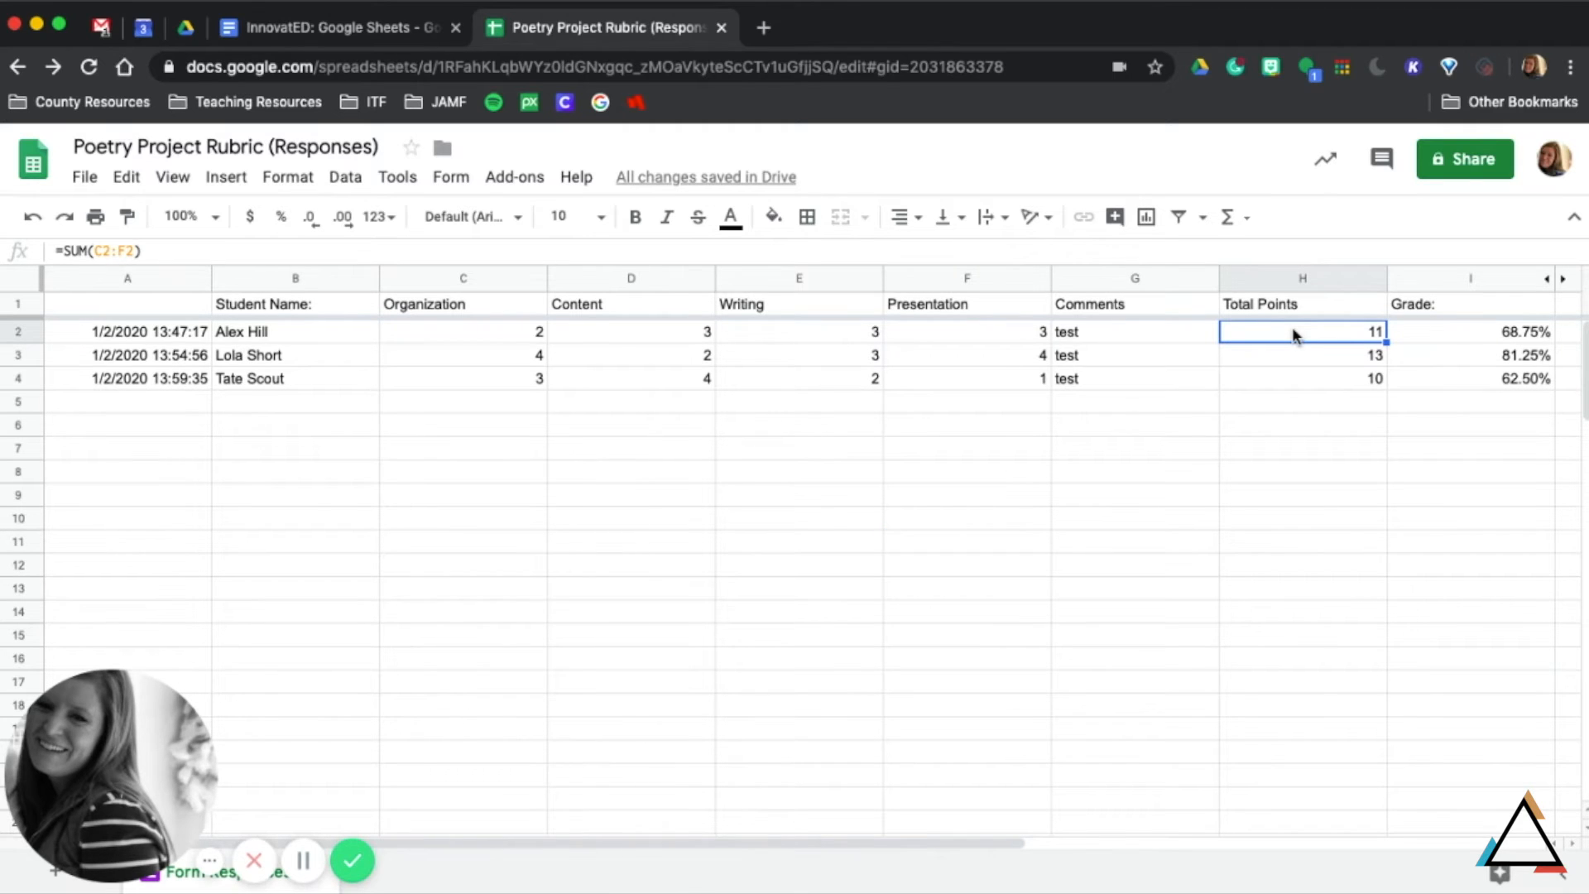
pyautogui.click(496, 340)
pyautogui.hotkey('shift', 'Right')
pyautogui.hotkey('shift', 'Right')
pyautogui.hotkey('shift', 'Right')
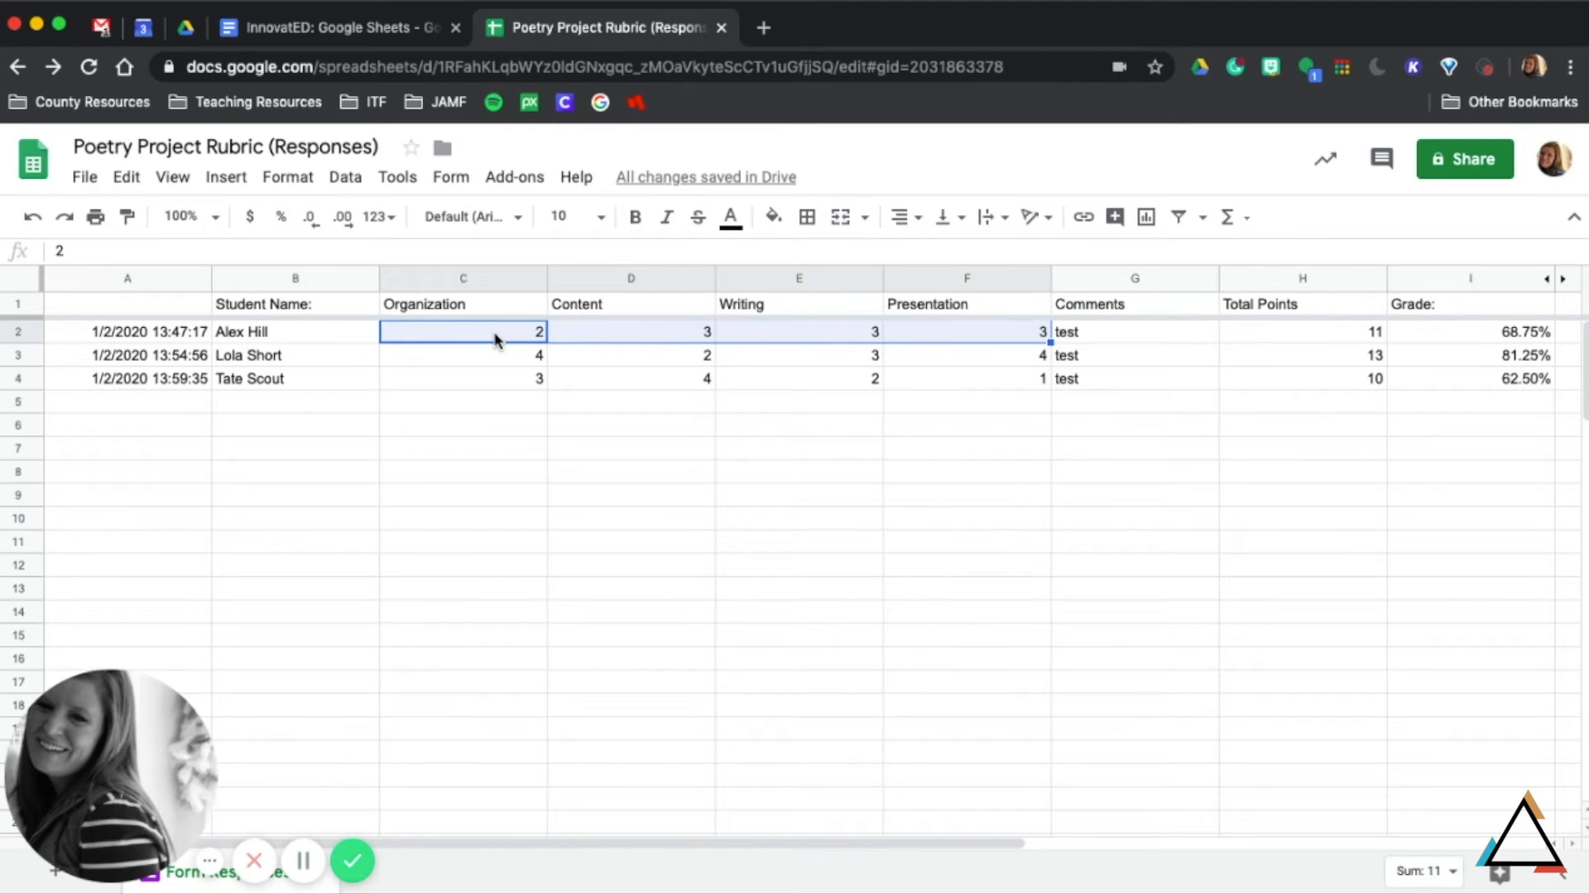
pyautogui.click(1316, 331)
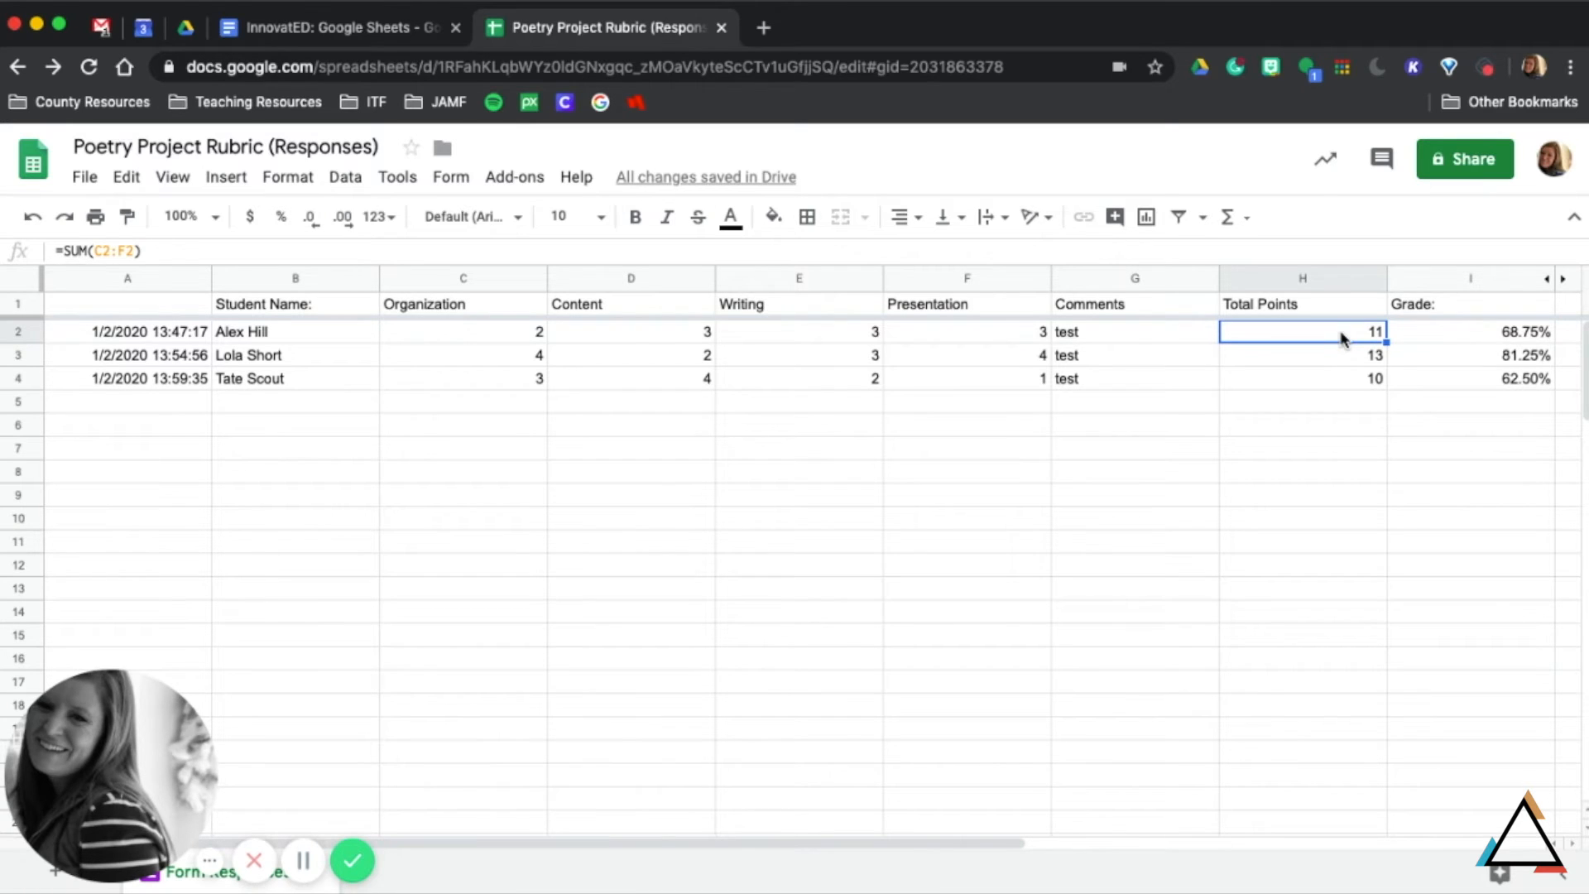
pyautogui.press('Right')
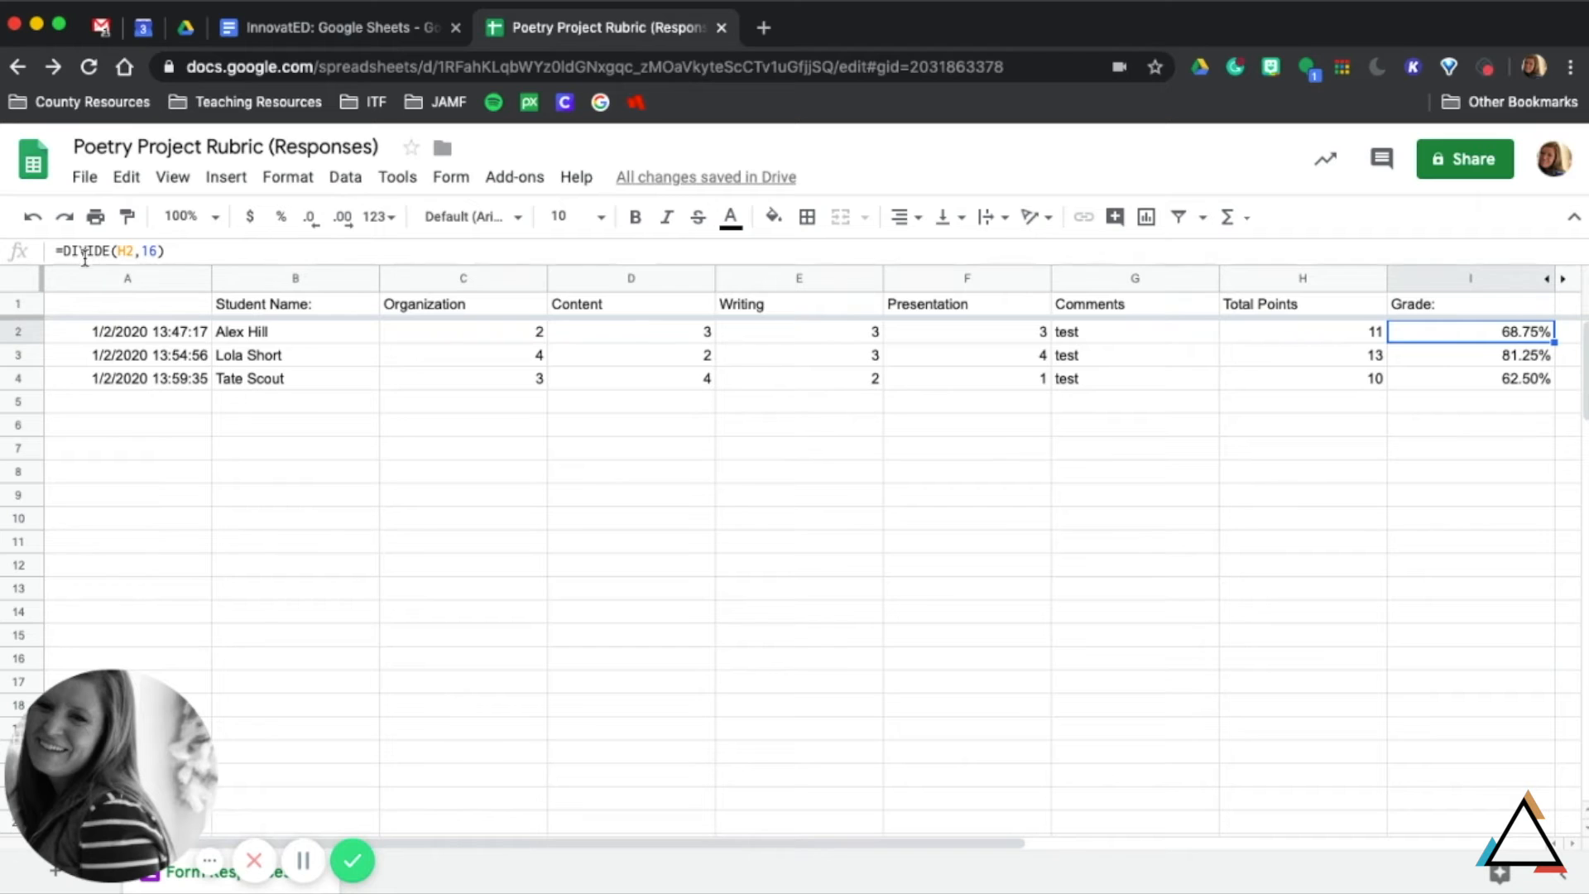
pyautogui.click(1322, 335)
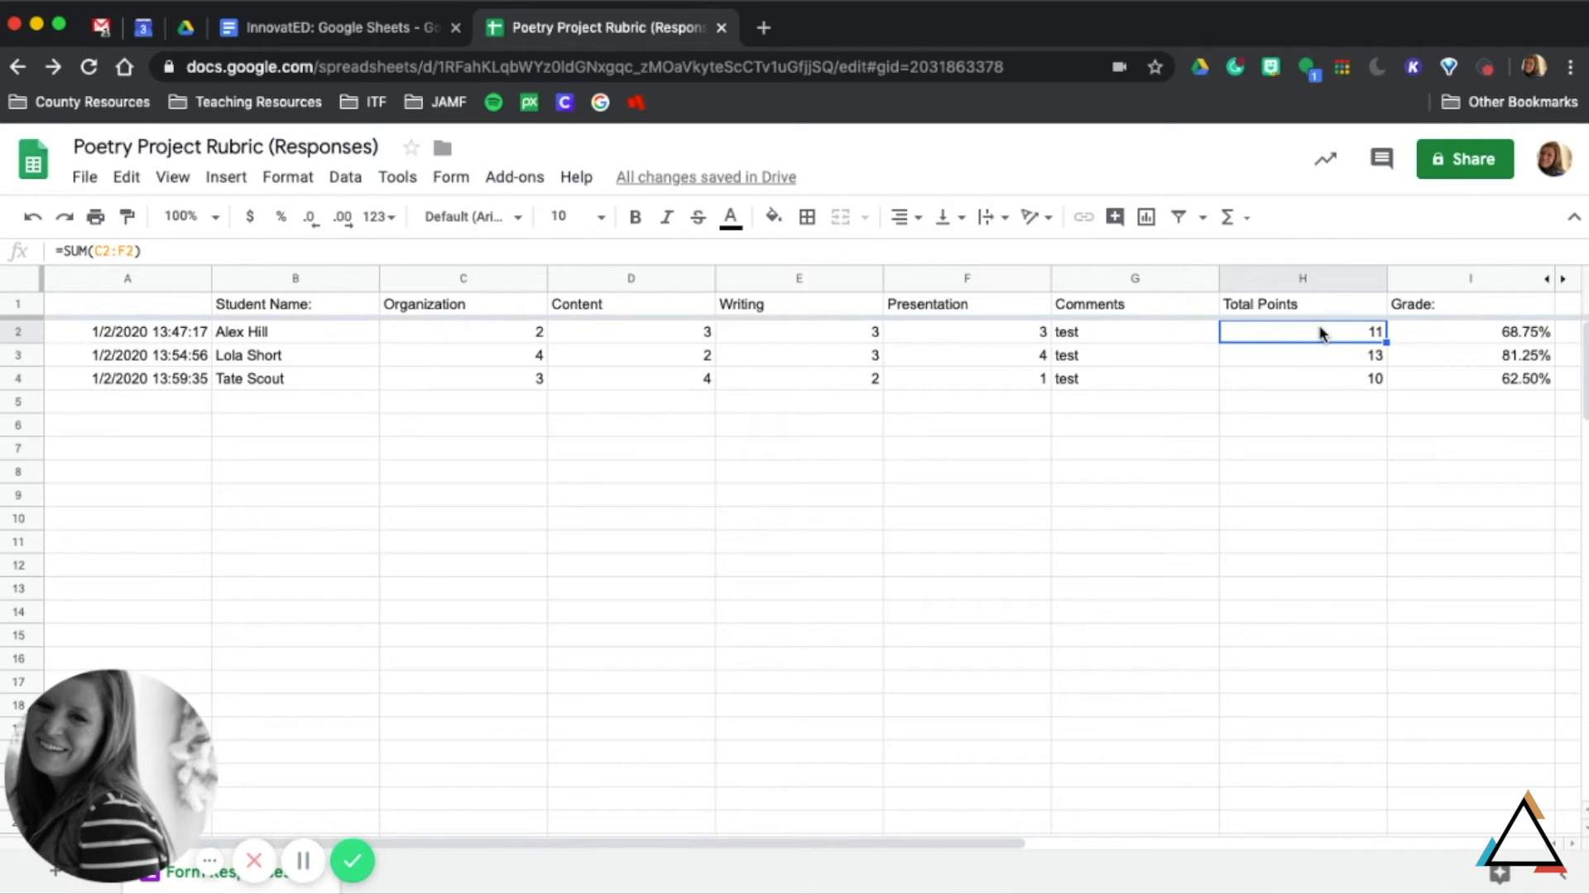
pyautogui.click(1455, 346)
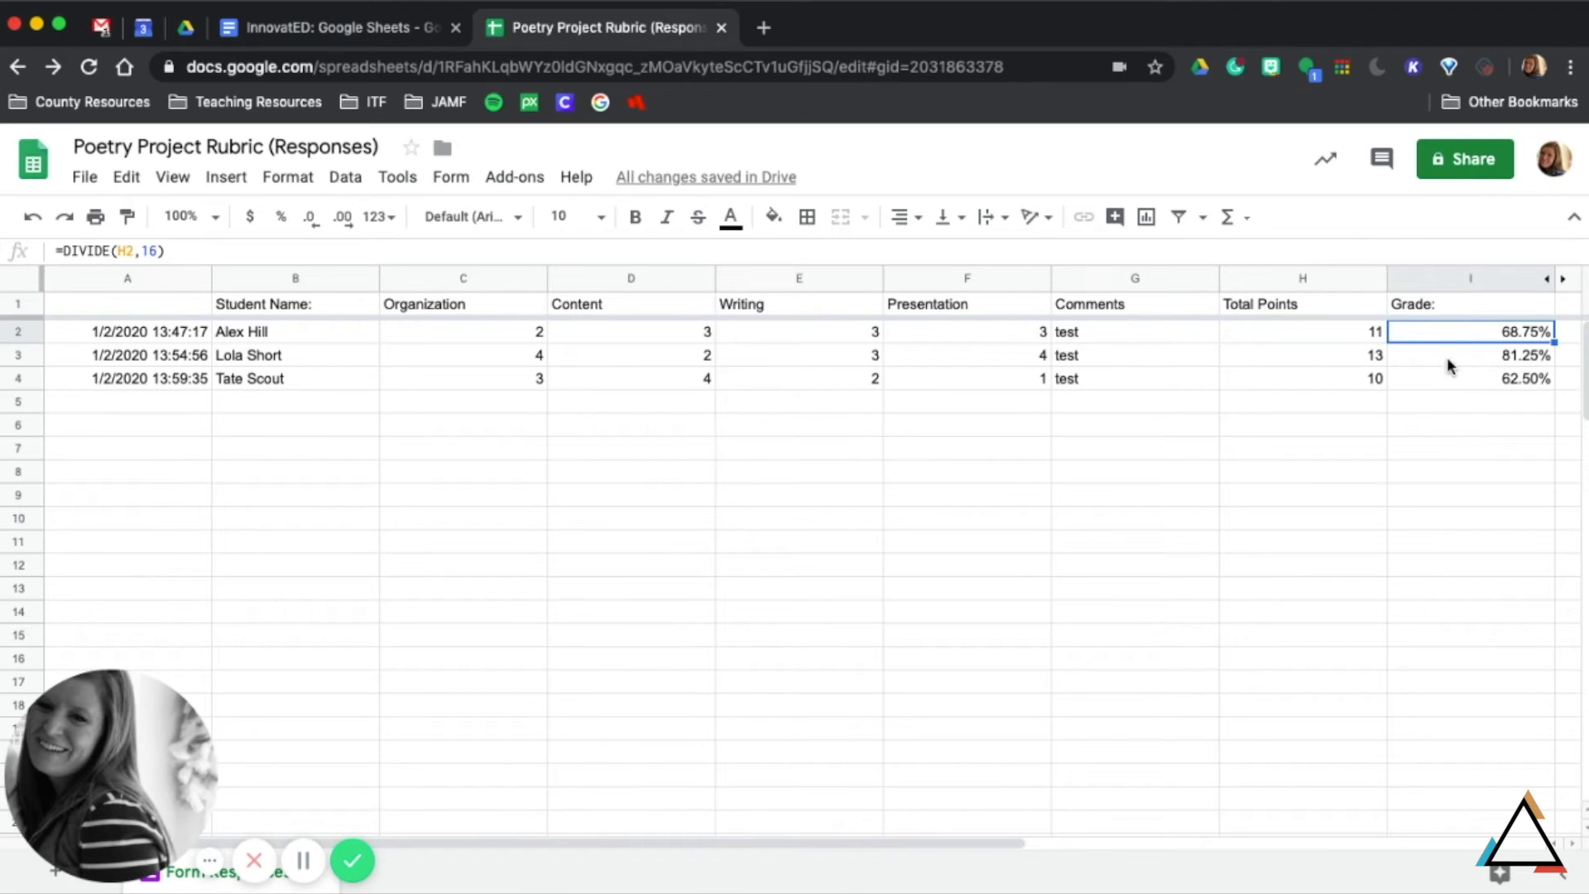
pyautogui.click(279, 220)
# Step: Save the Copy Down settings switched on for formula row 2, with Total Points and Grade pasted as values, and close them
pyautogui.click(502, 184)
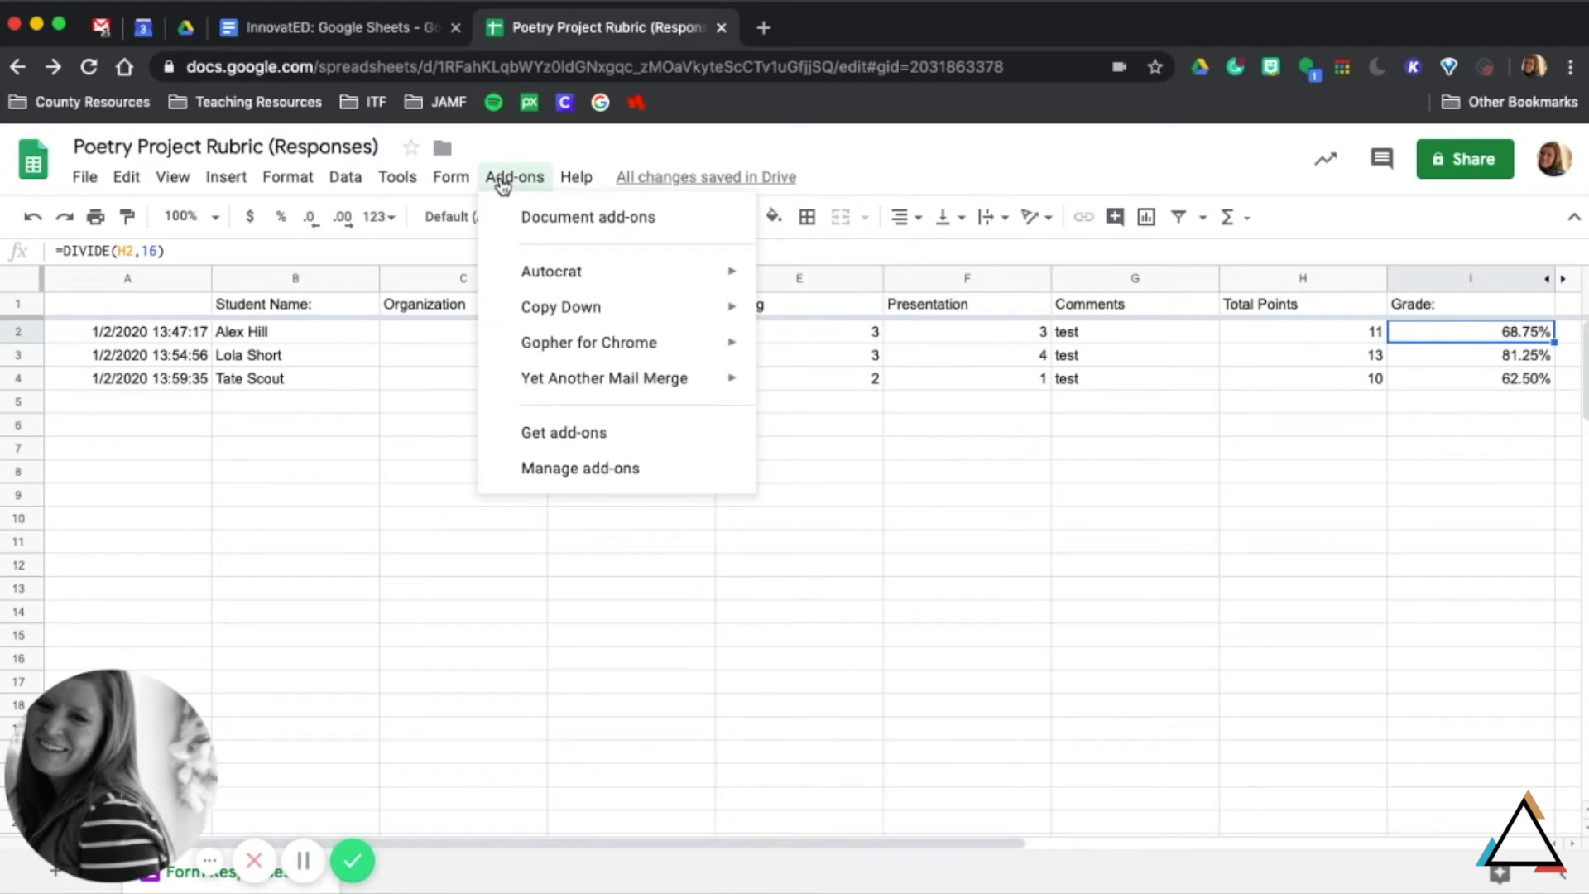
pyautogui.moveTo(647, 314)
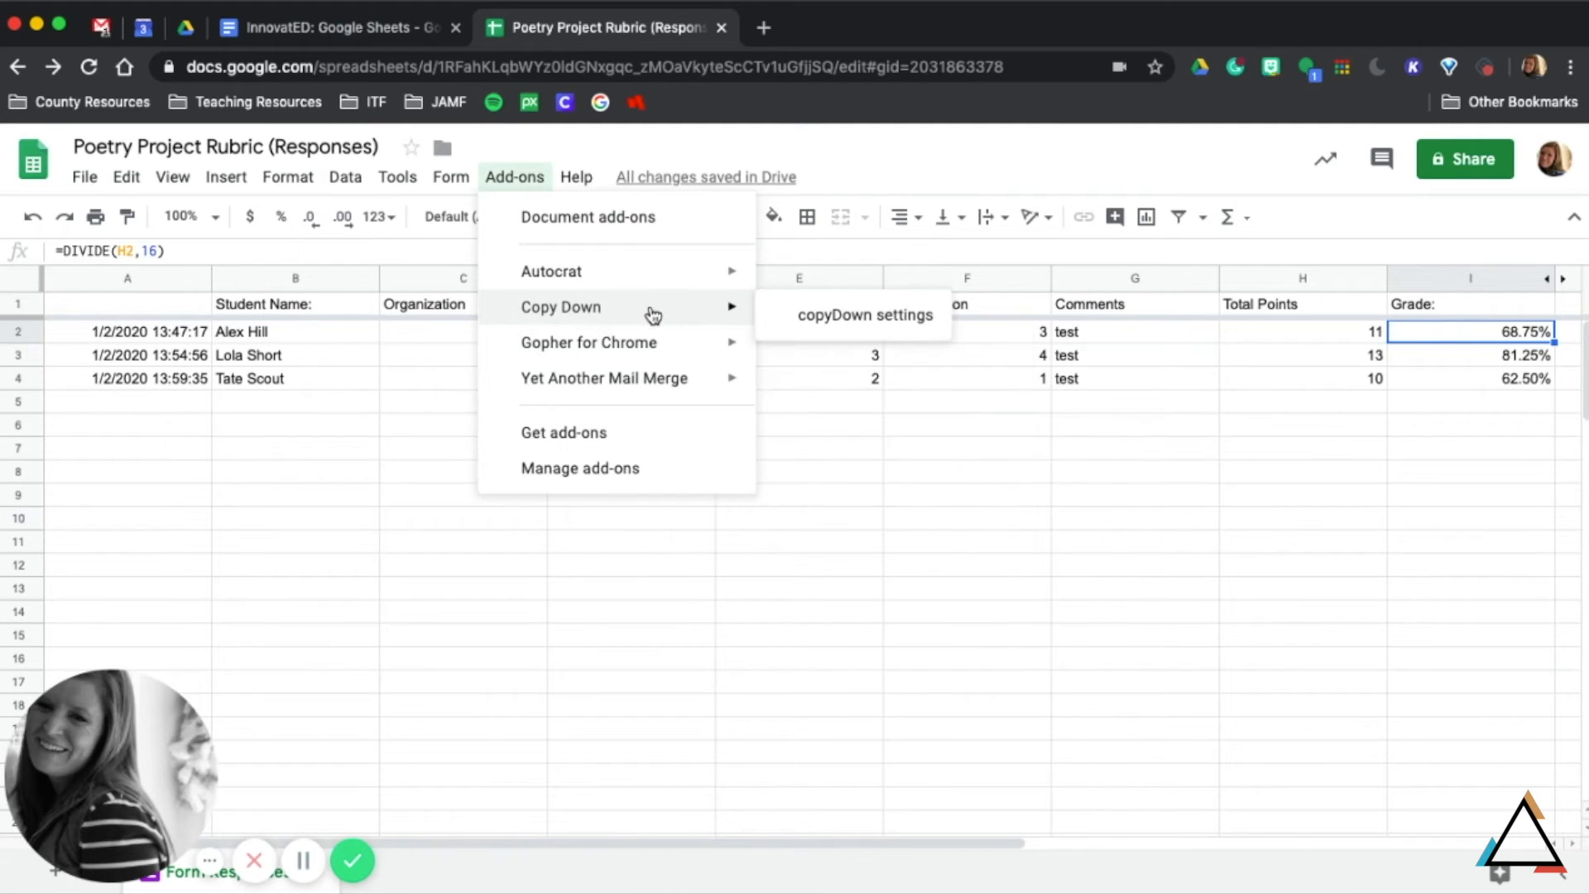
pyautogui.click(869, 318)
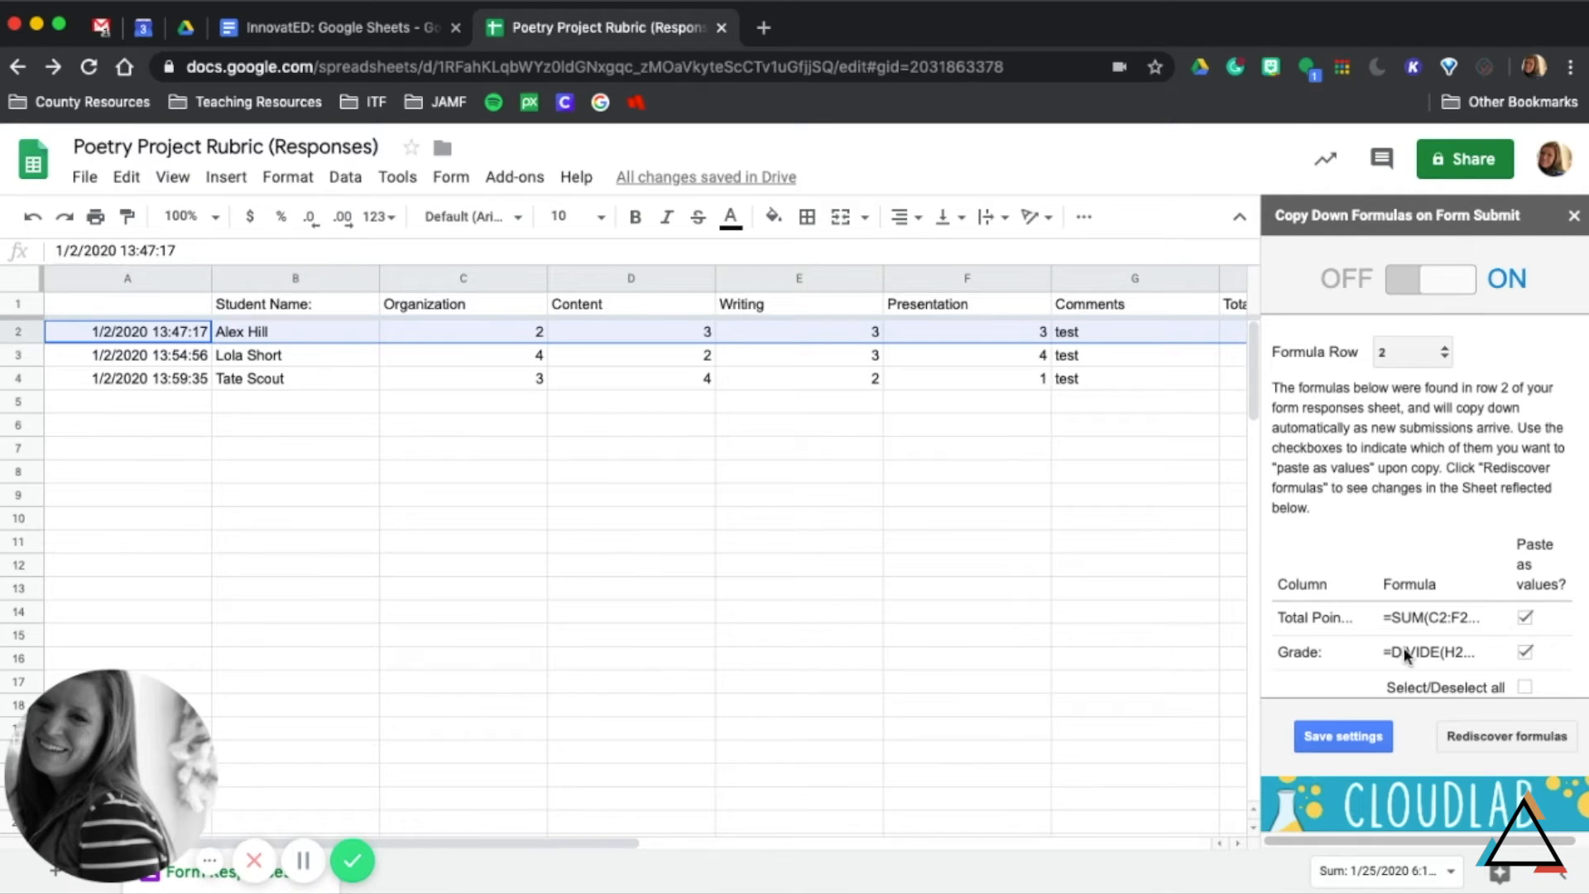
pyautogui.click(1343, 736)
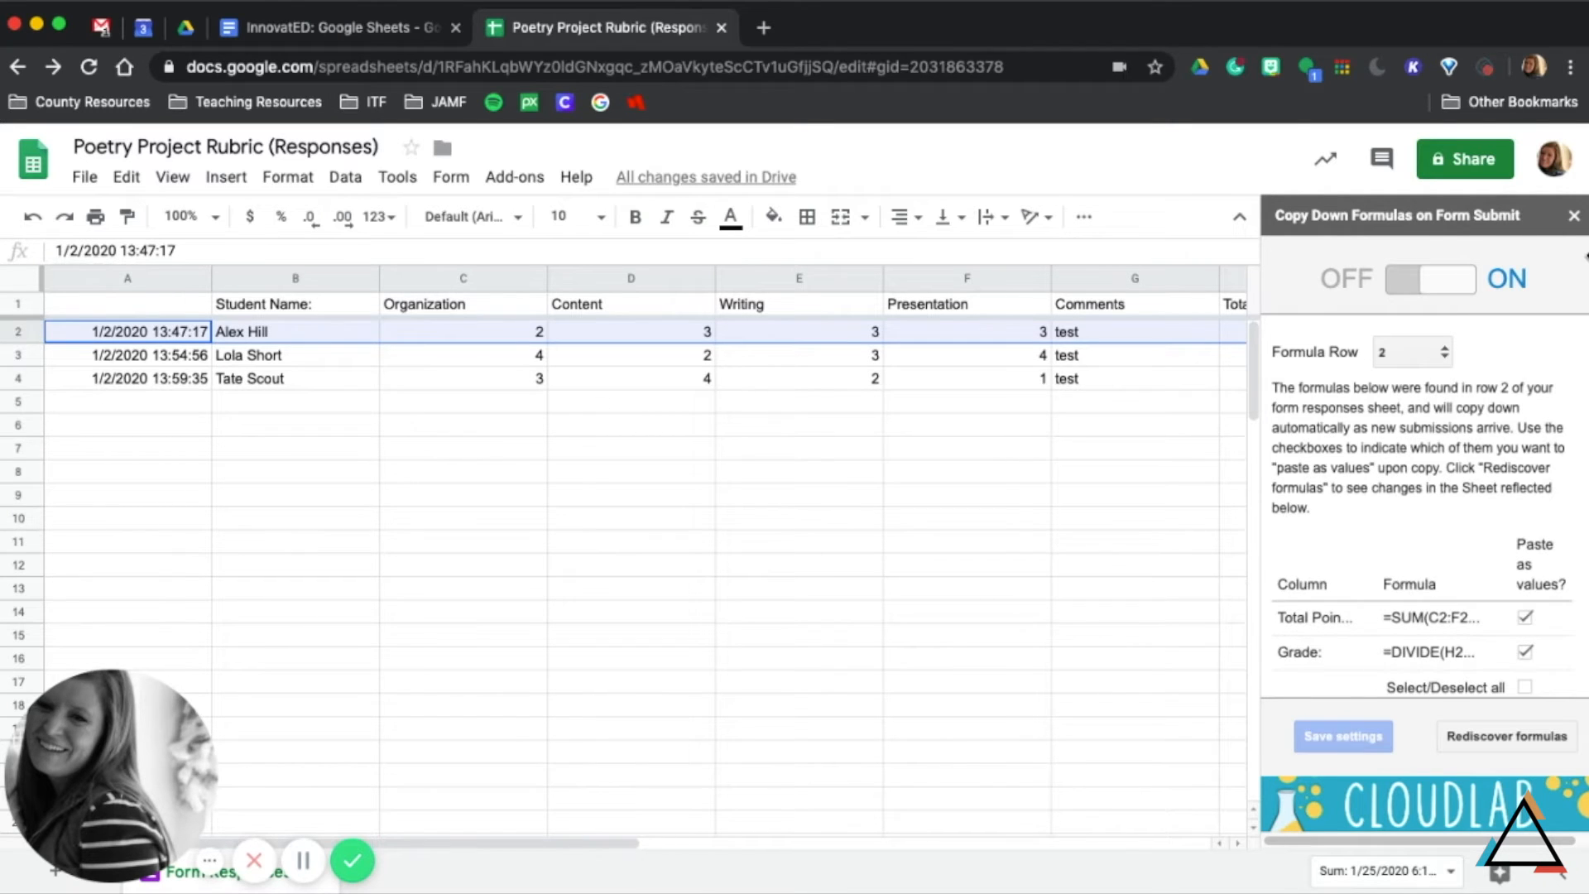
pyautogui.click(1574, 216)
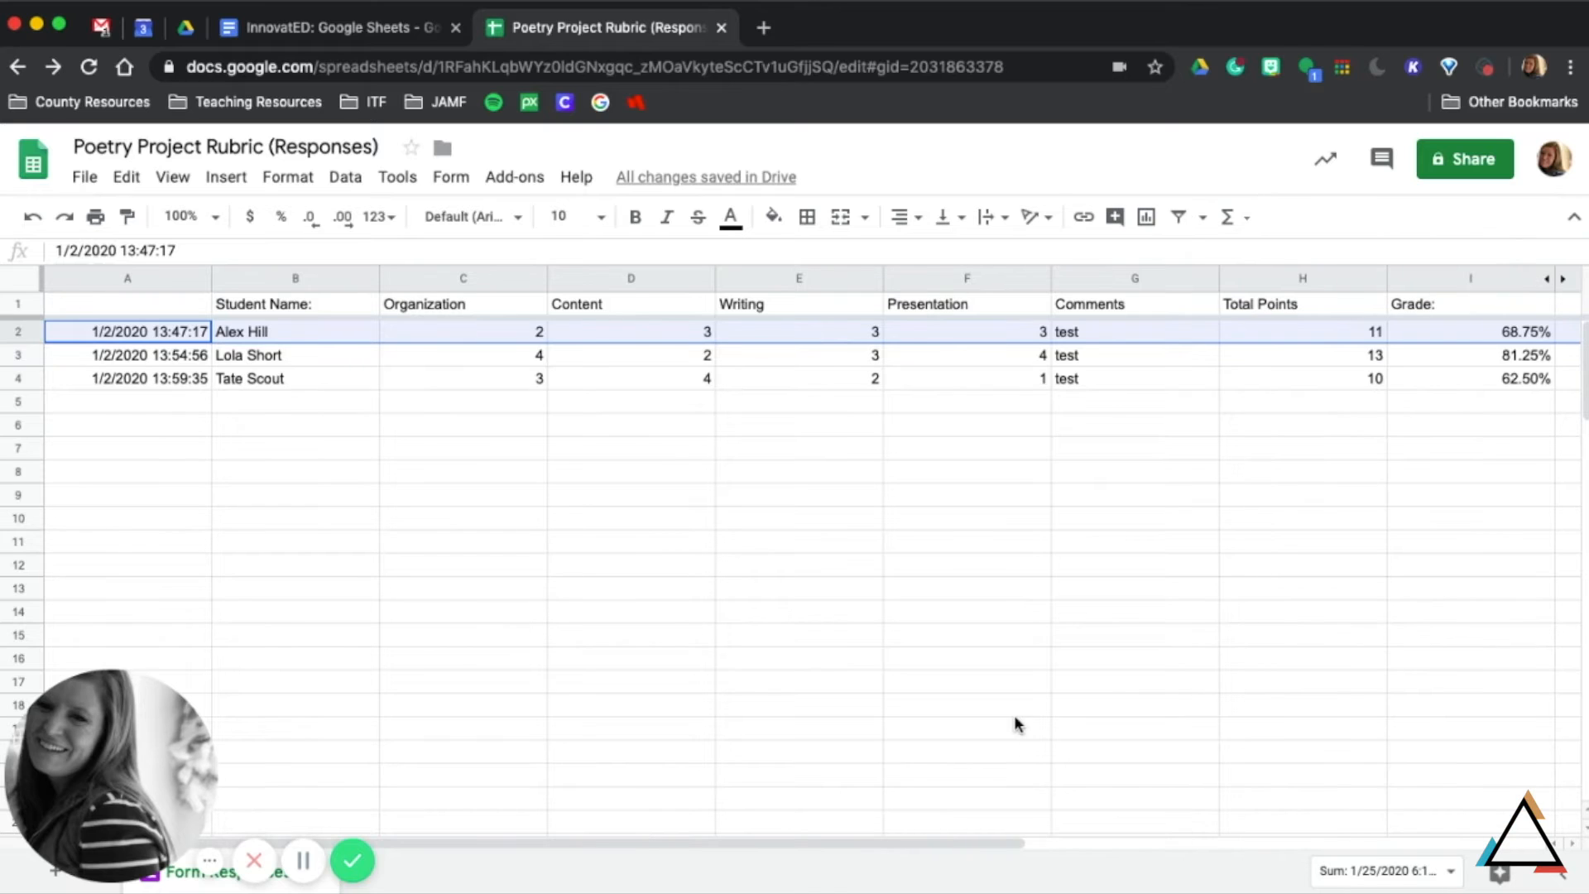
pyautogui.hscroll(5, 1014, 718)
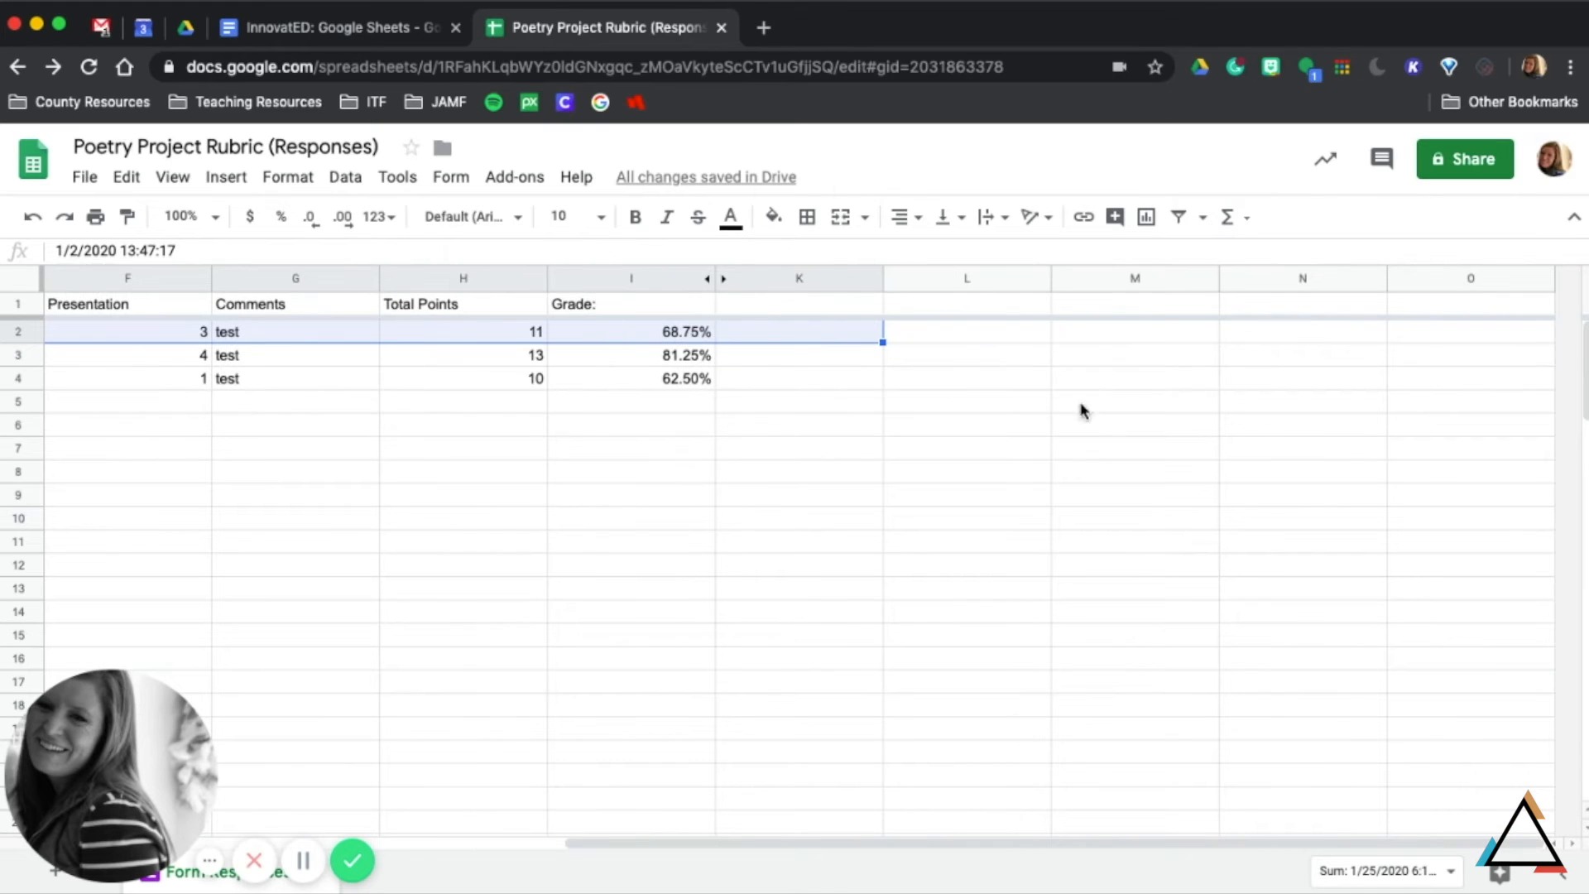
pyautogui.rightClick(745, 288)
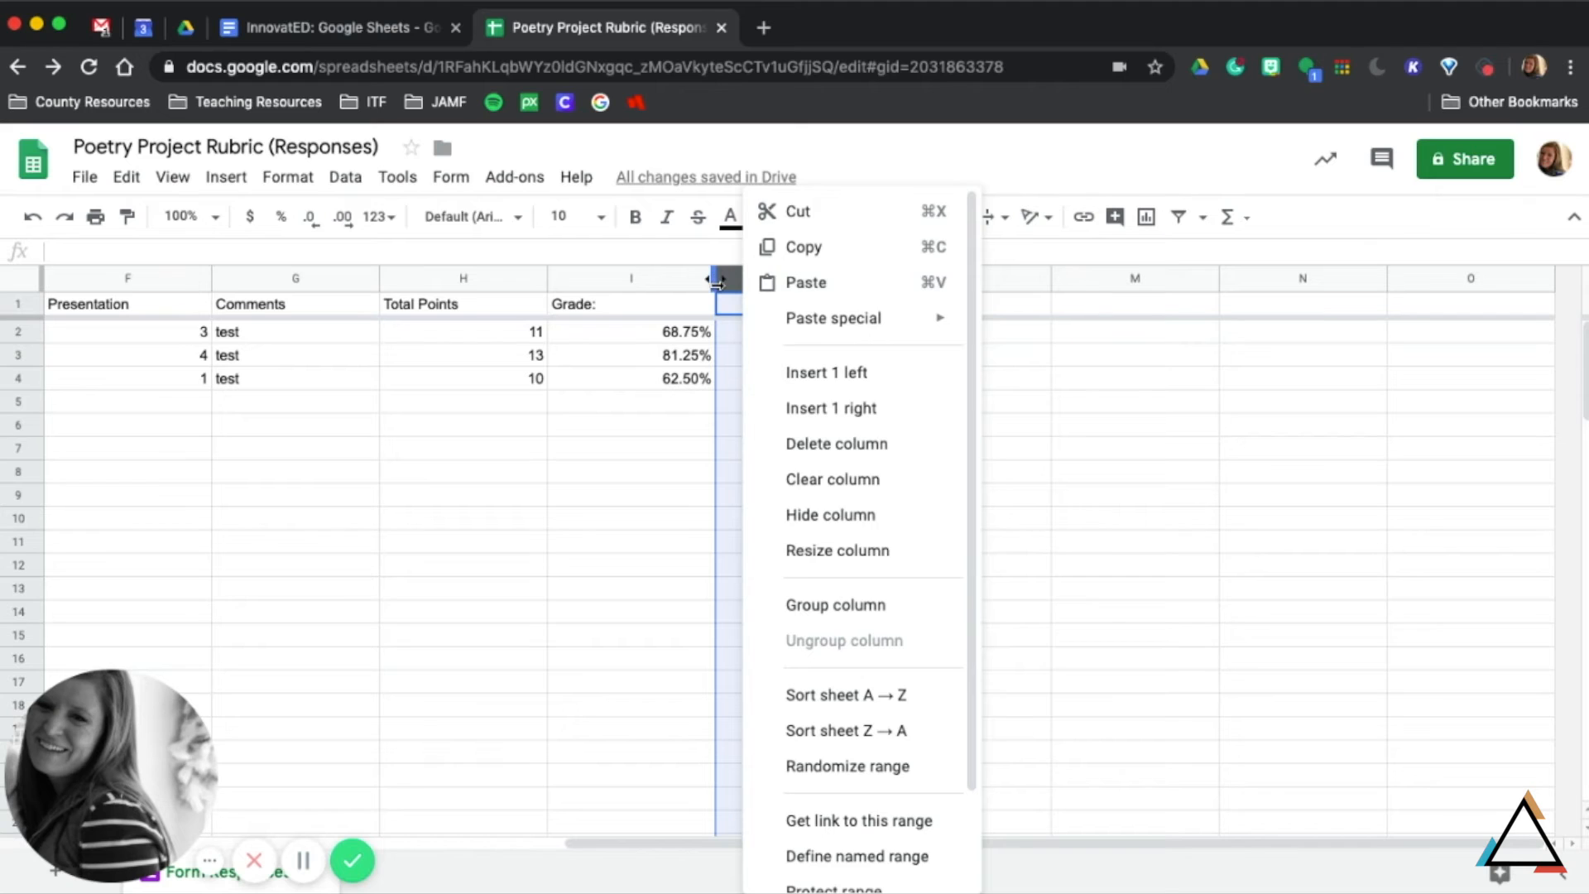
pyautogui.moveTo(716, 281); pyautogui.dragTo(811, 279)
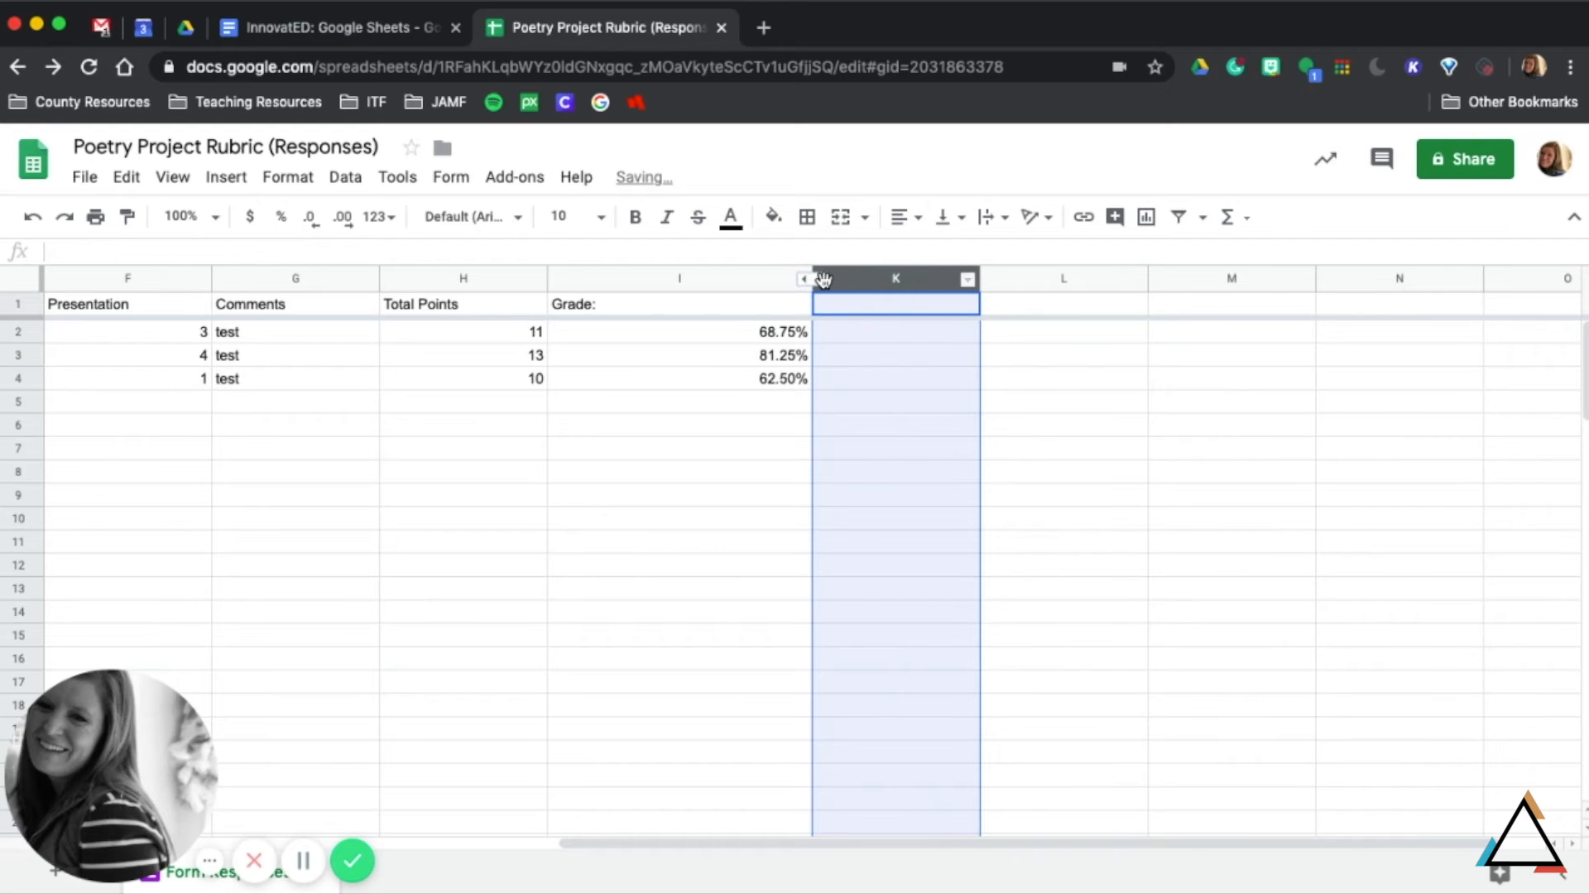
pyautogui.press('super+z')
pyautogui.press('super+z')
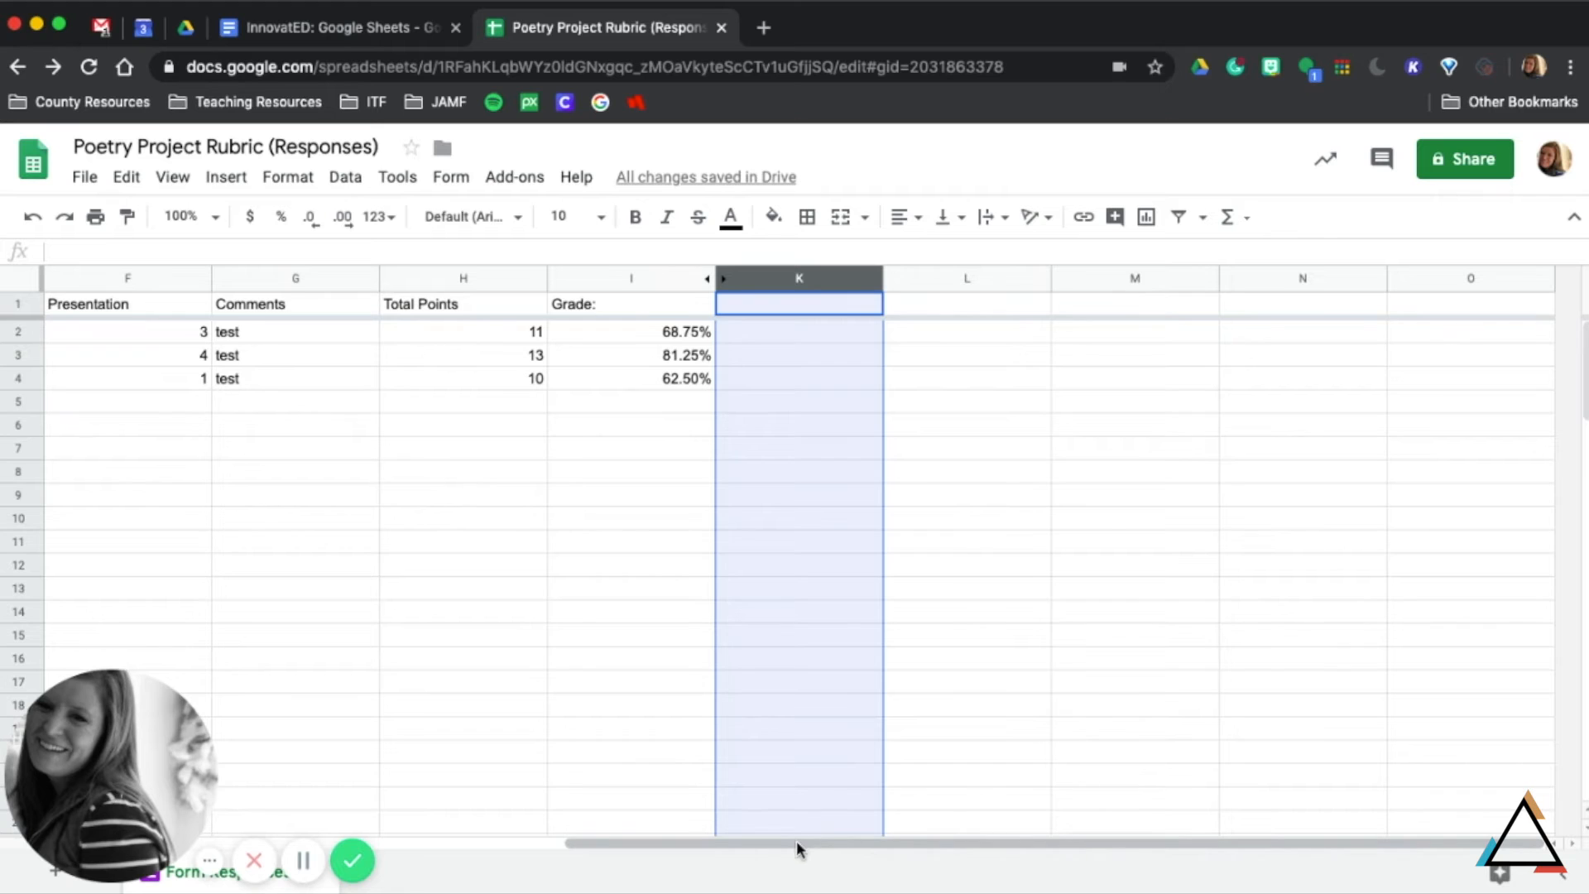
pyautogui.moveTo(796, 840); pyautogui.dragTo(372, 889)
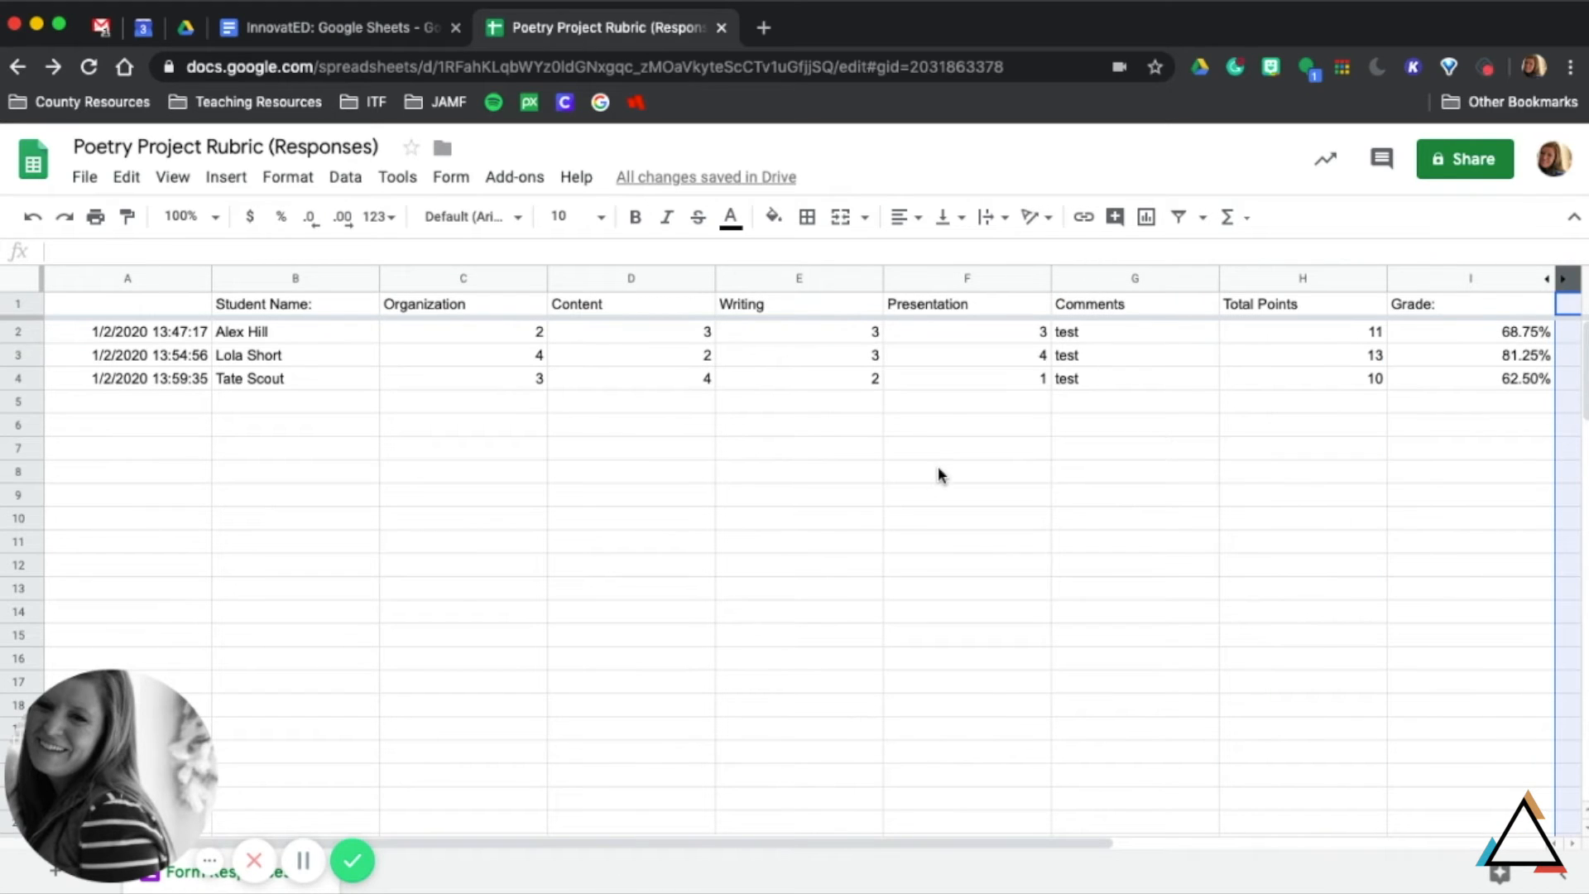
# Step: Launch the Autocrat add-on and start a new merge job
pyautogui.click(509, 187)
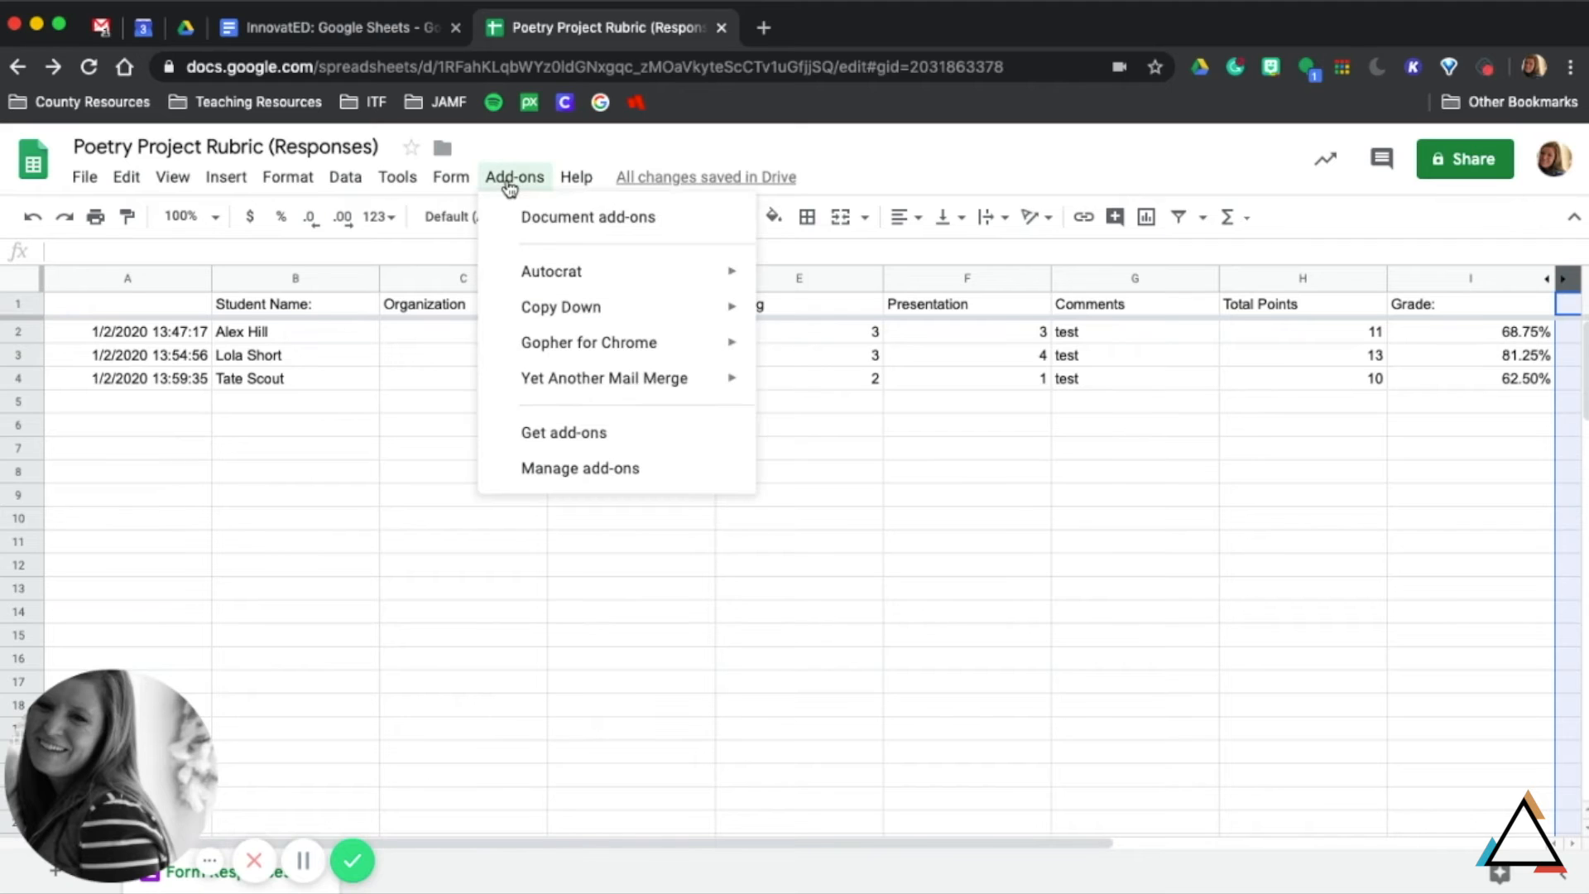
pyautogui.moveTo(571, 273)
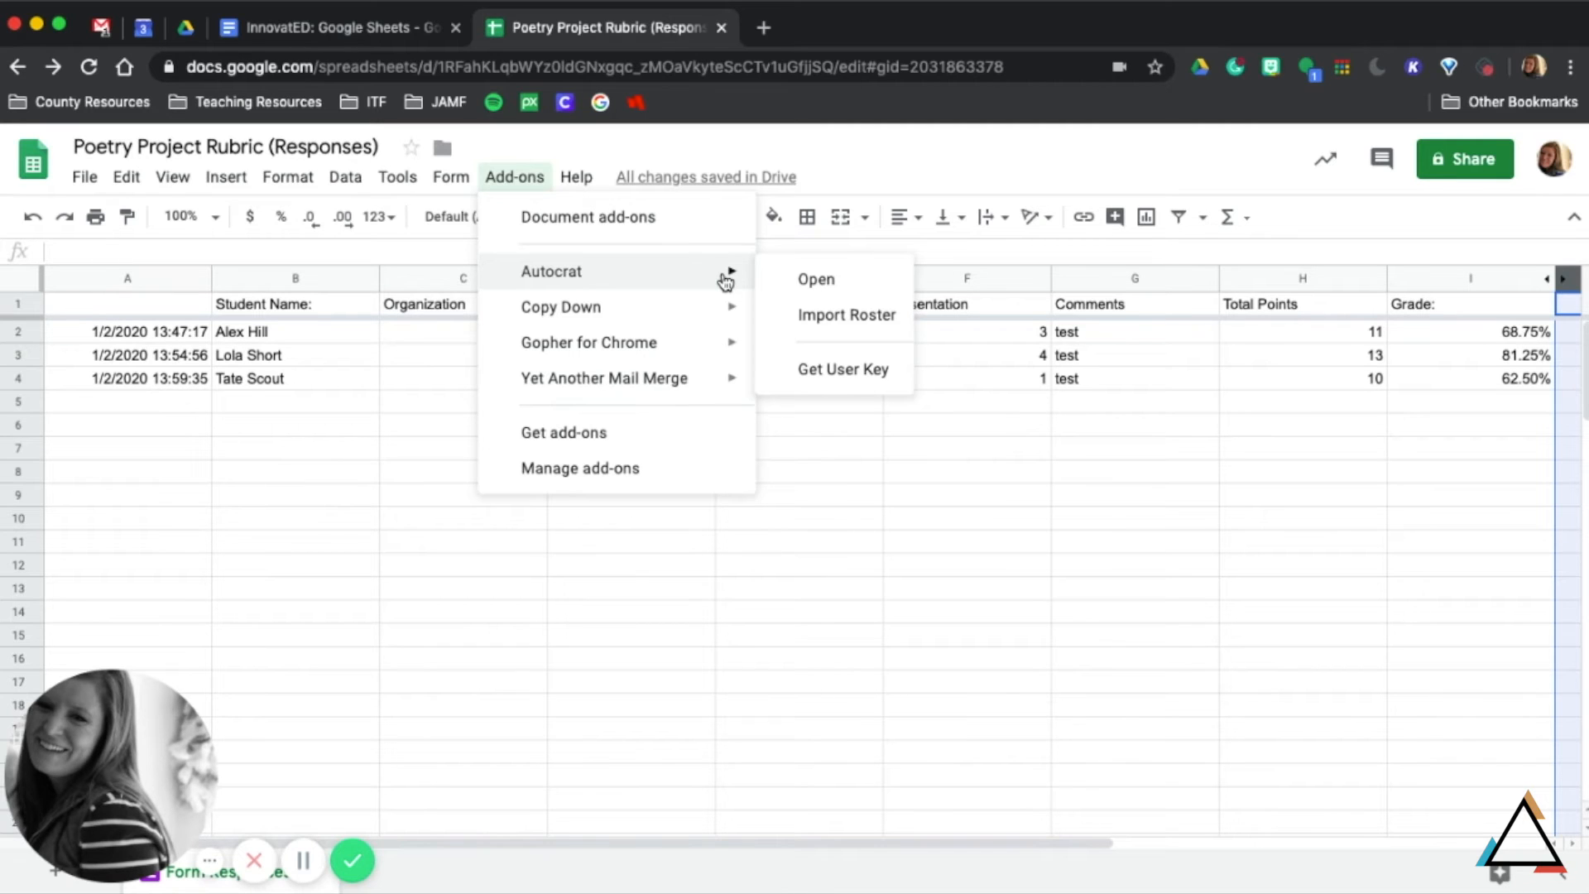
pyautogui.click(799, 282)
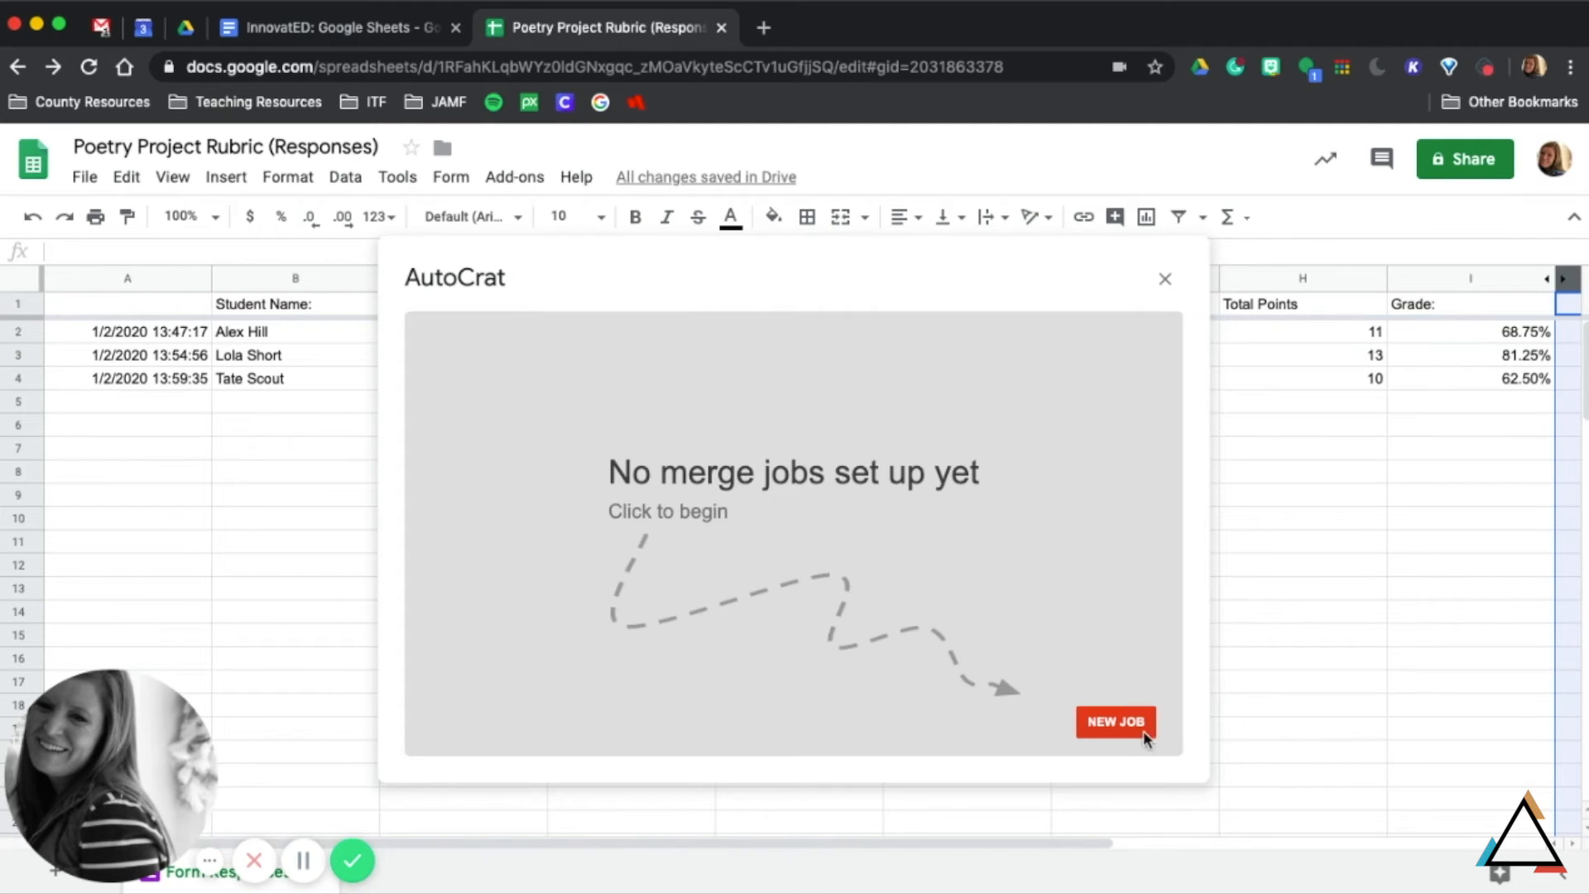
pyautogui.click(1143, 730)
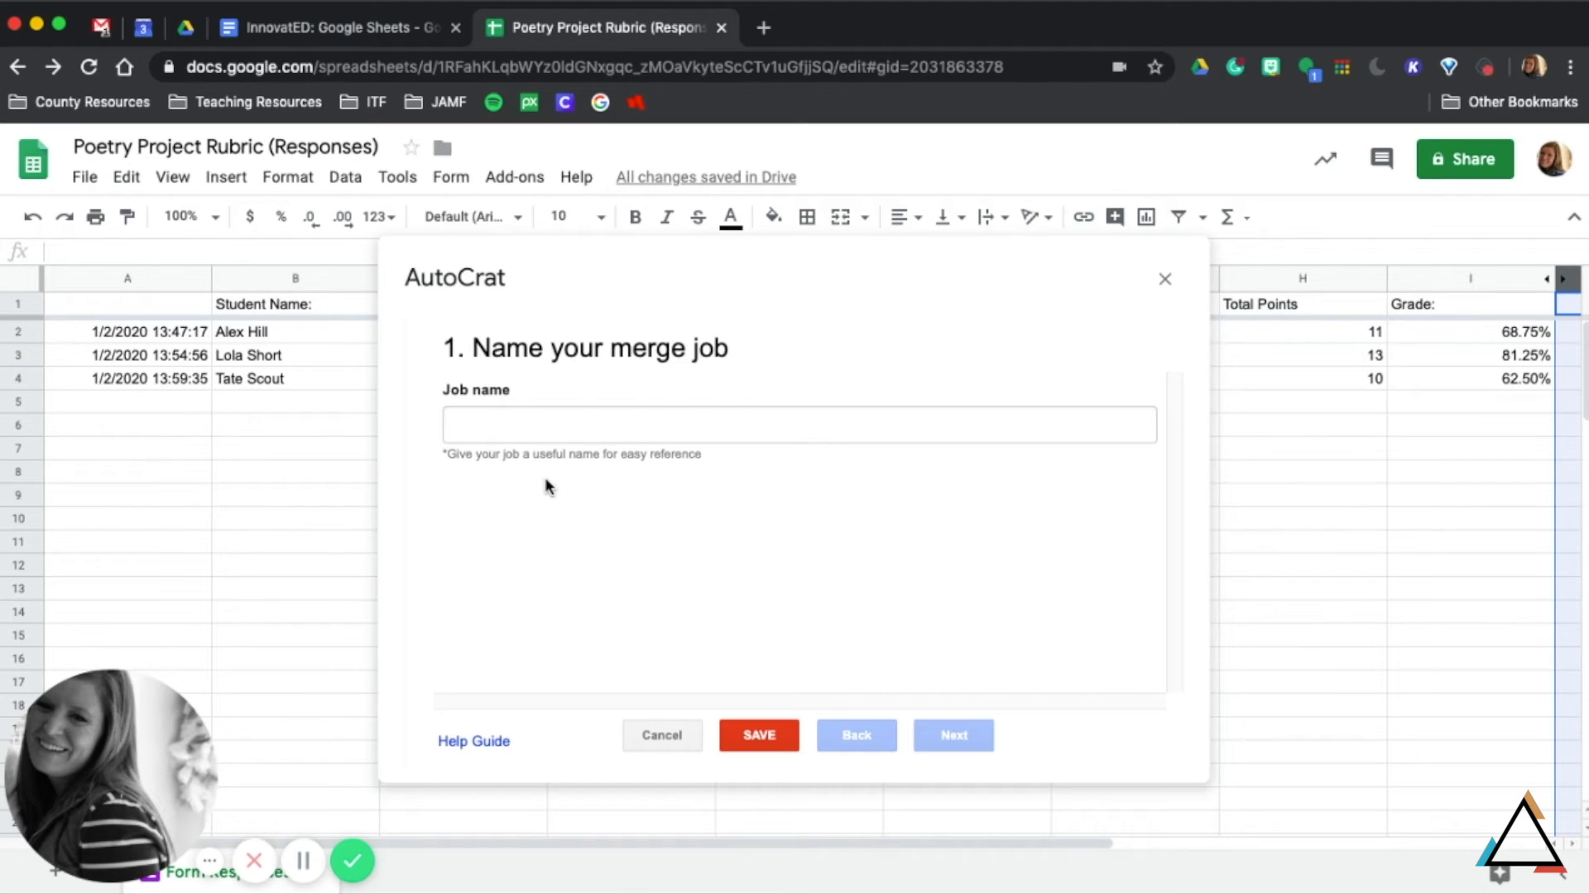
# Step: Name the merge job "Practice AutoCrat" and continue to the template choice
pyautogui.click(543, 418)
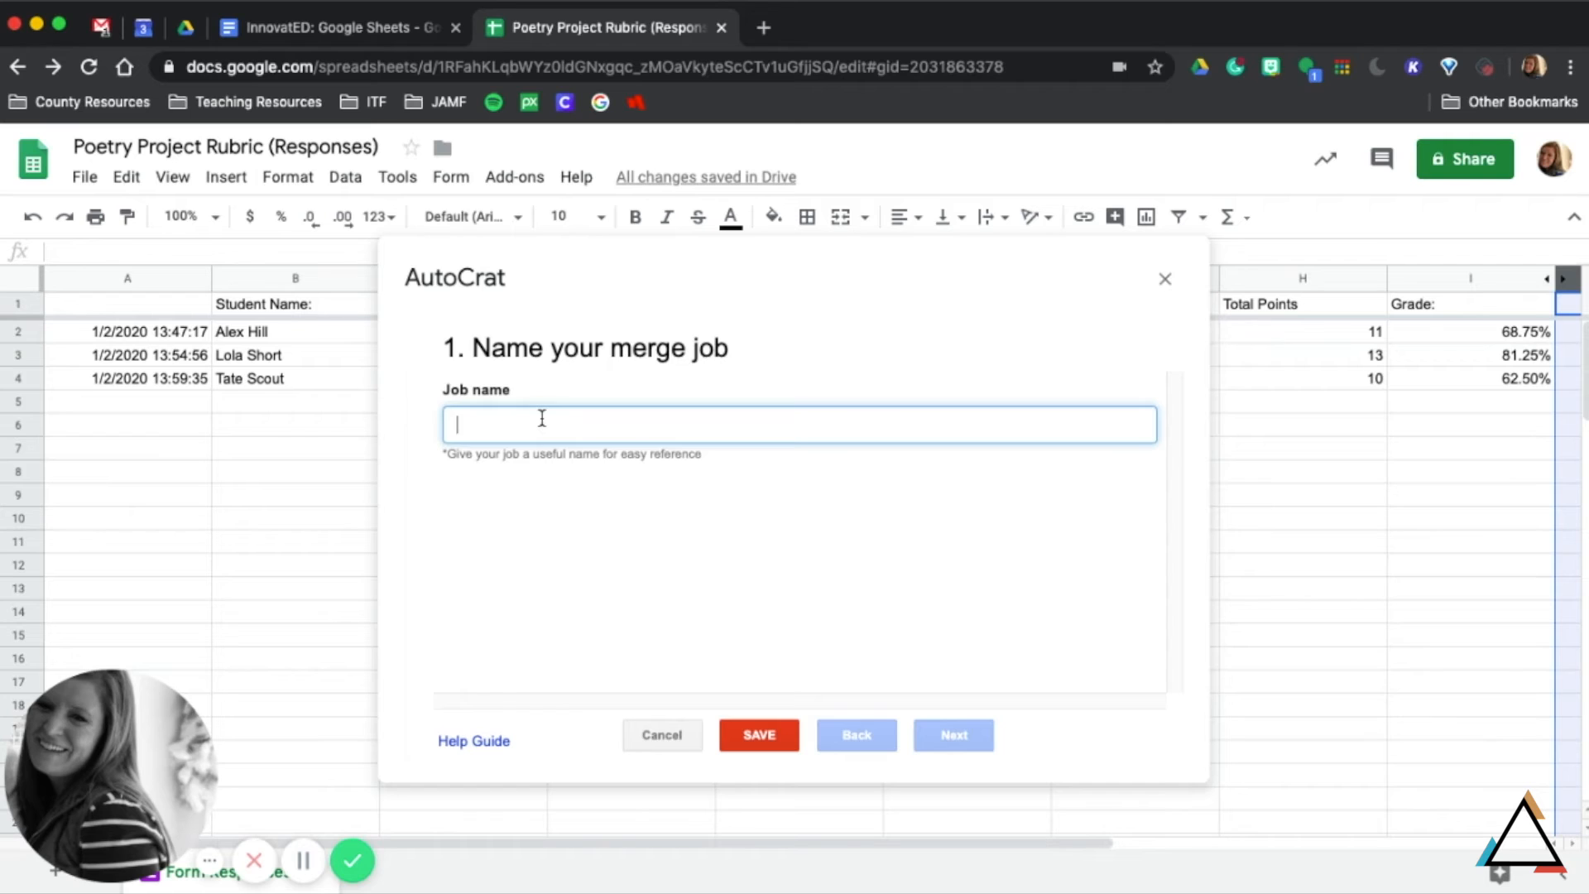
pyautogui.write('P')
pyautogui.press('BackSpace')
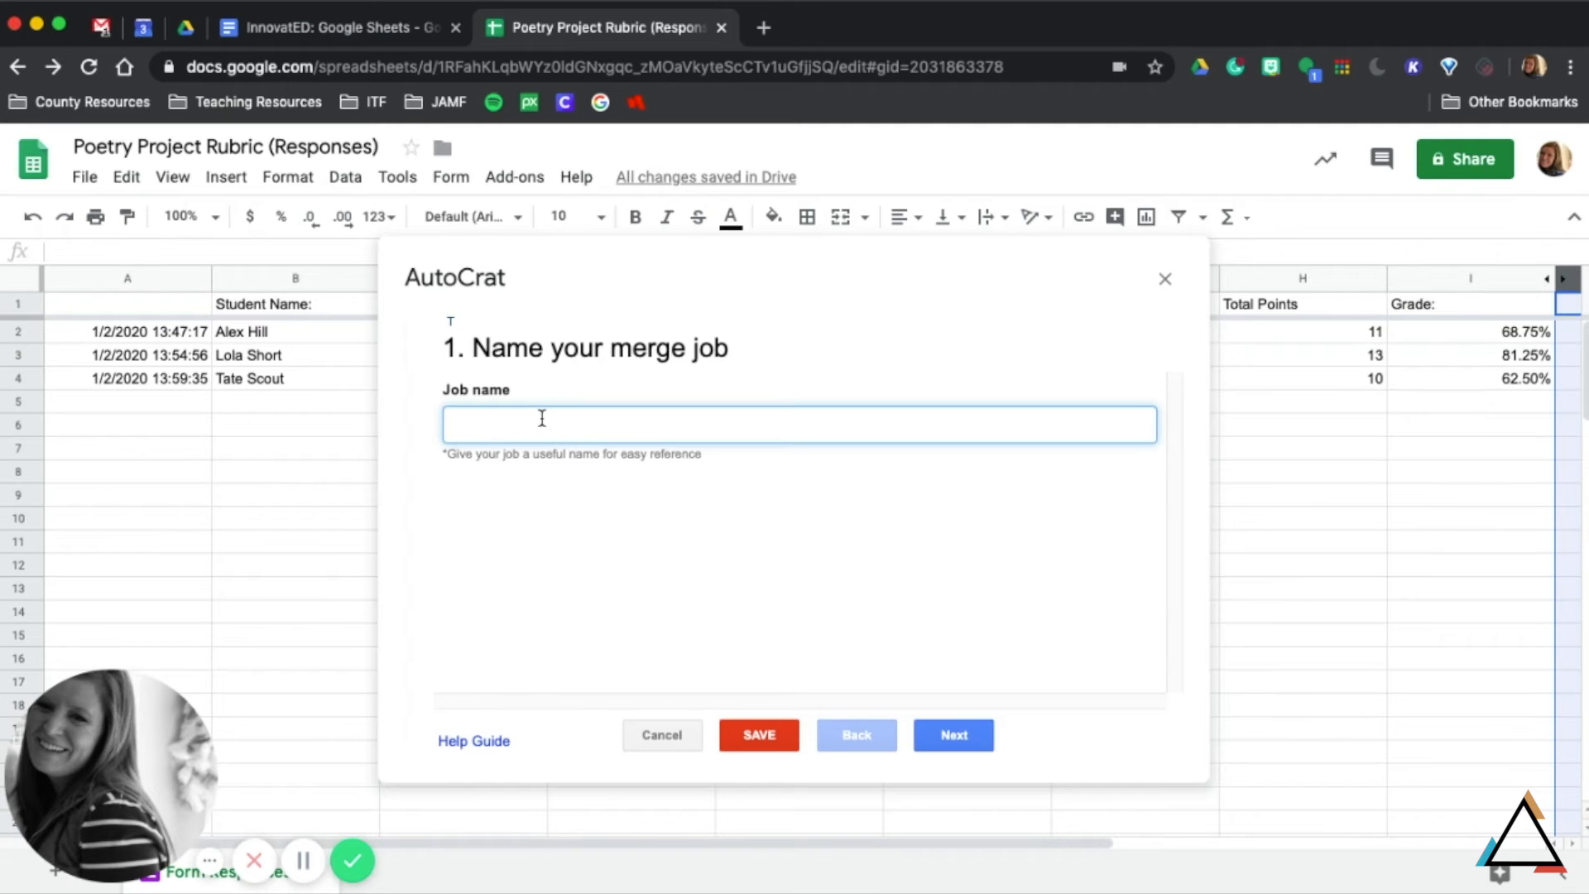
pyautogui.write('Practice ')
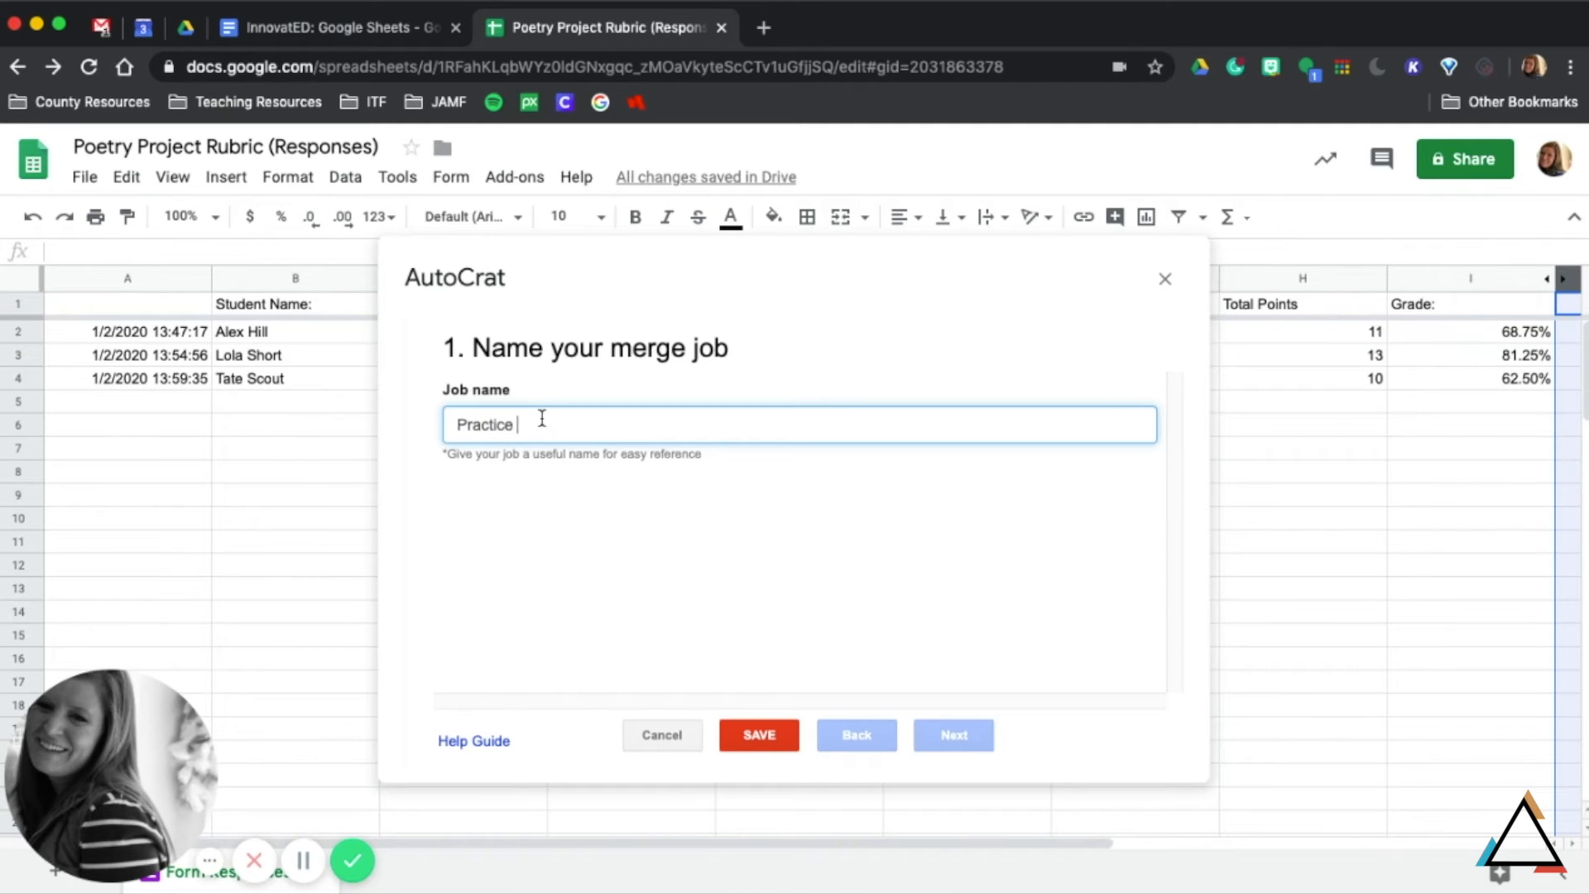
pyautogui.write('AutoCrat')
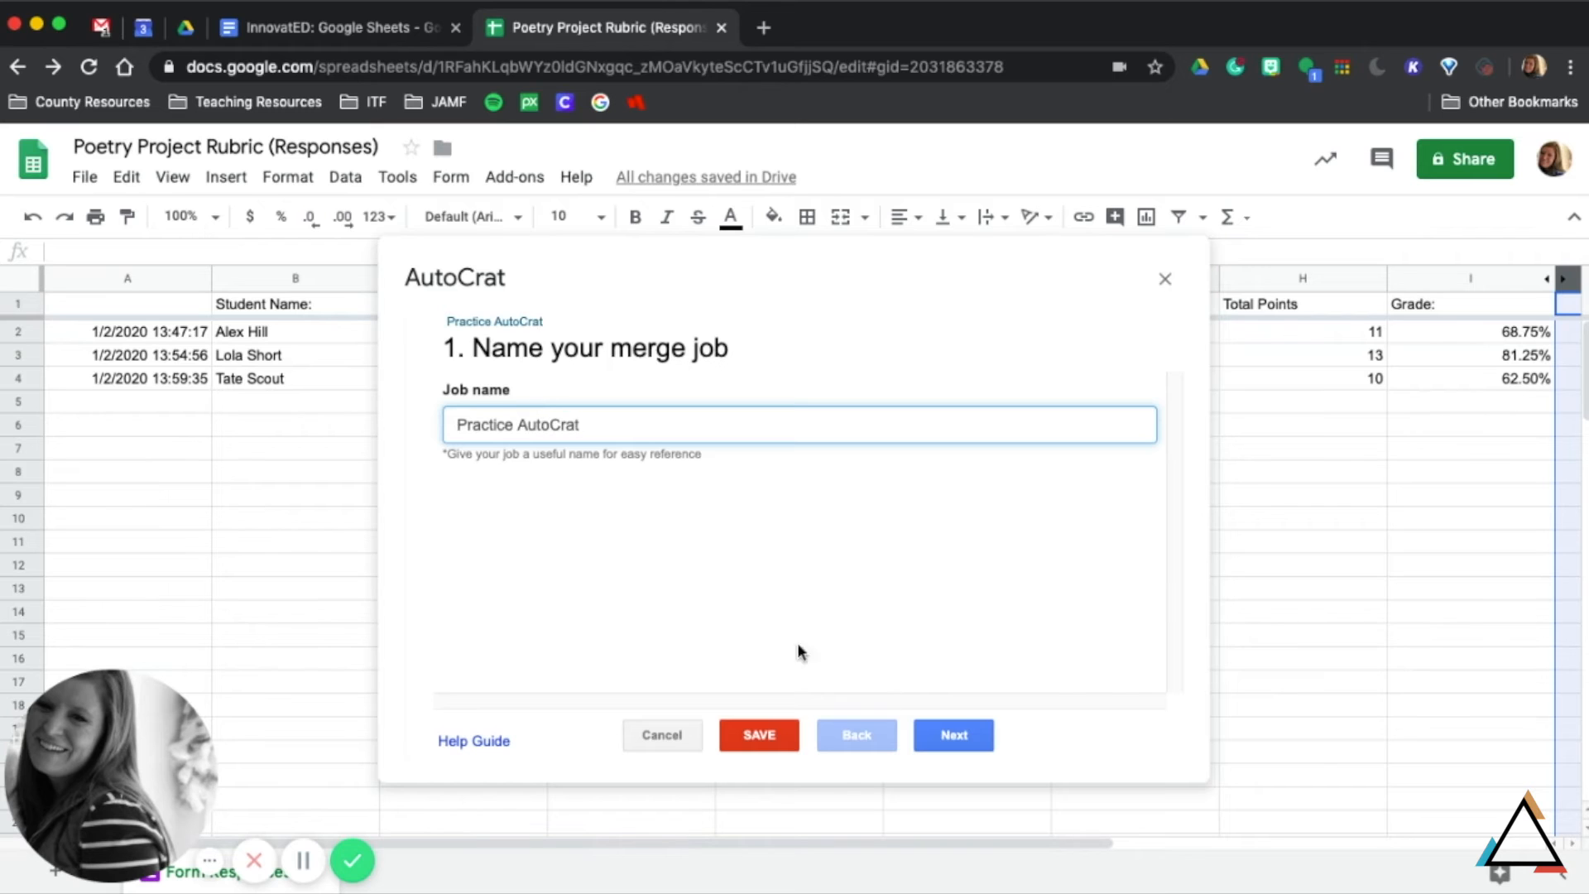
pyautogui.click(975, 741)
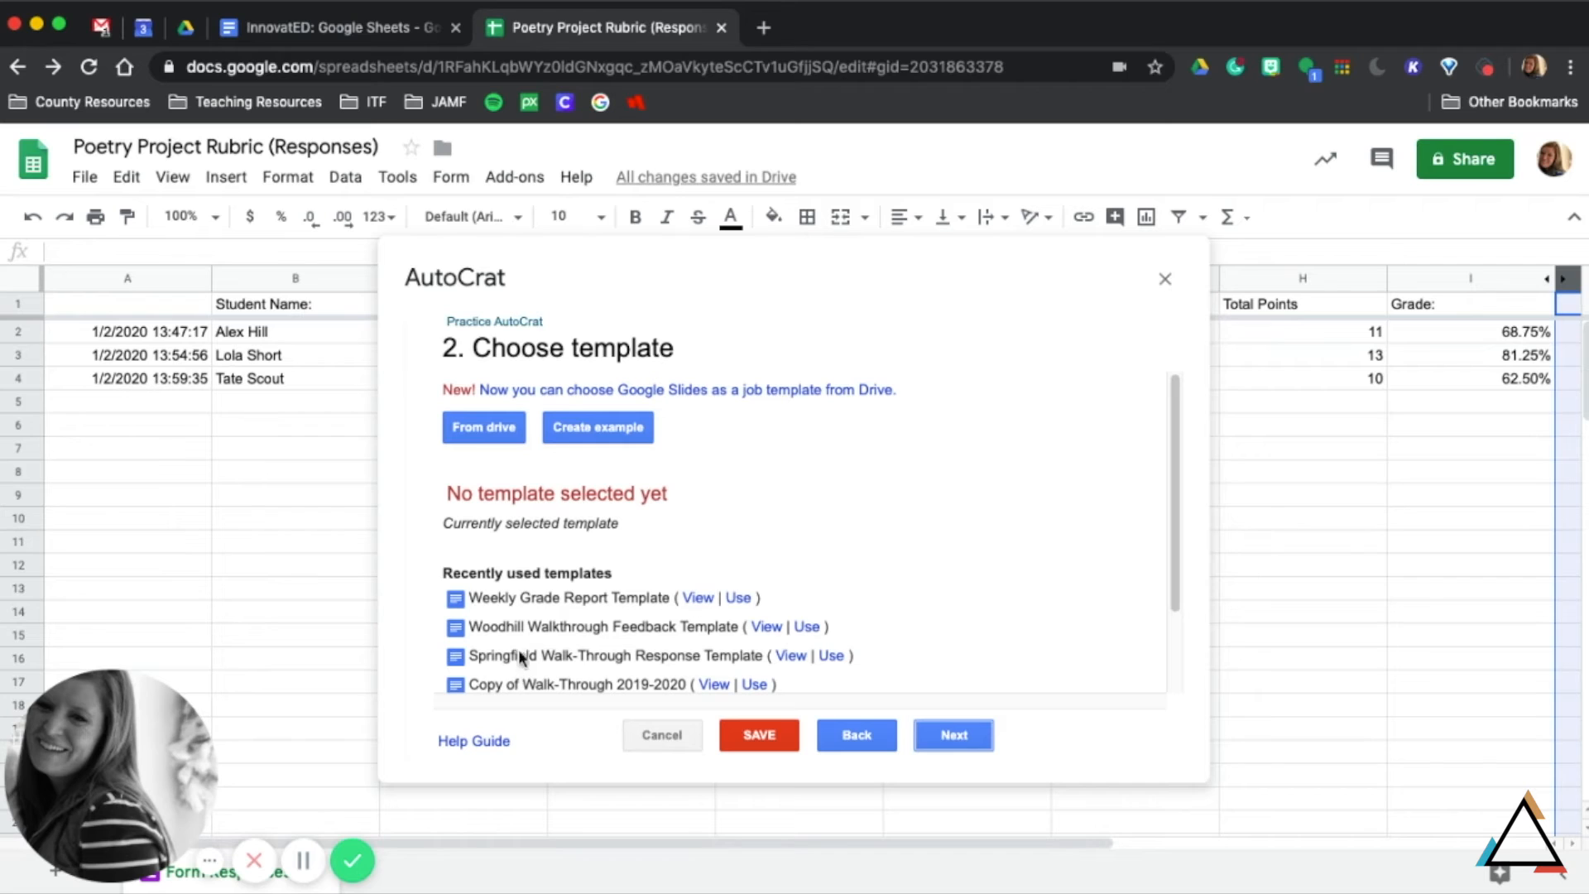
# Step: Search Google Drive for a merge template, first with "poetry" and then with "poetry project"
pyautogui.click(498, 430)
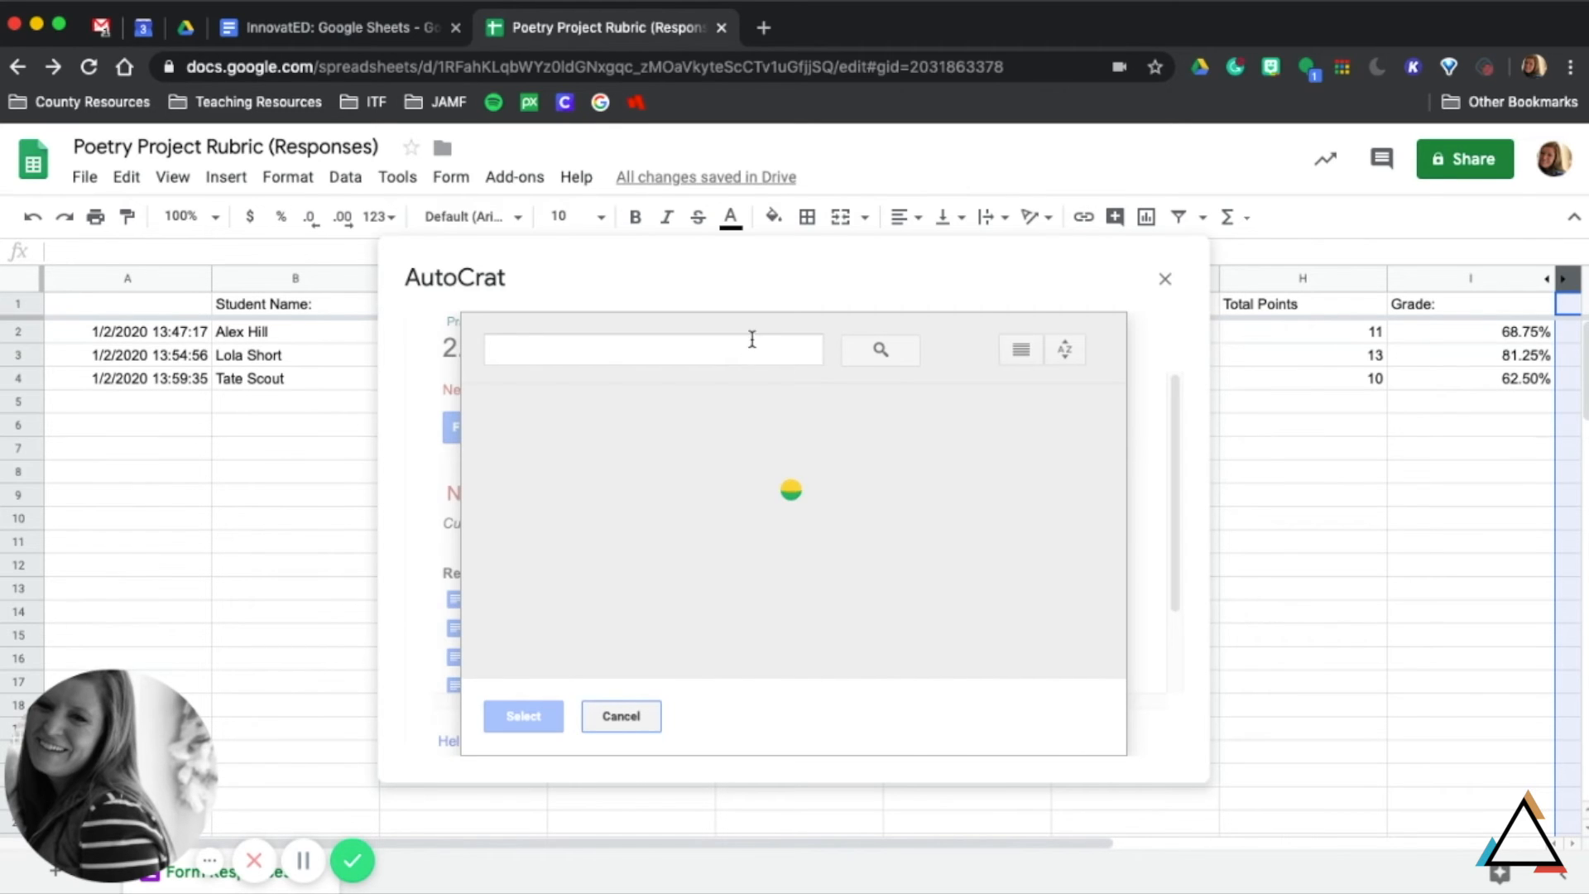
pyautogui.click(745, 356)
pyautogui.write('po')
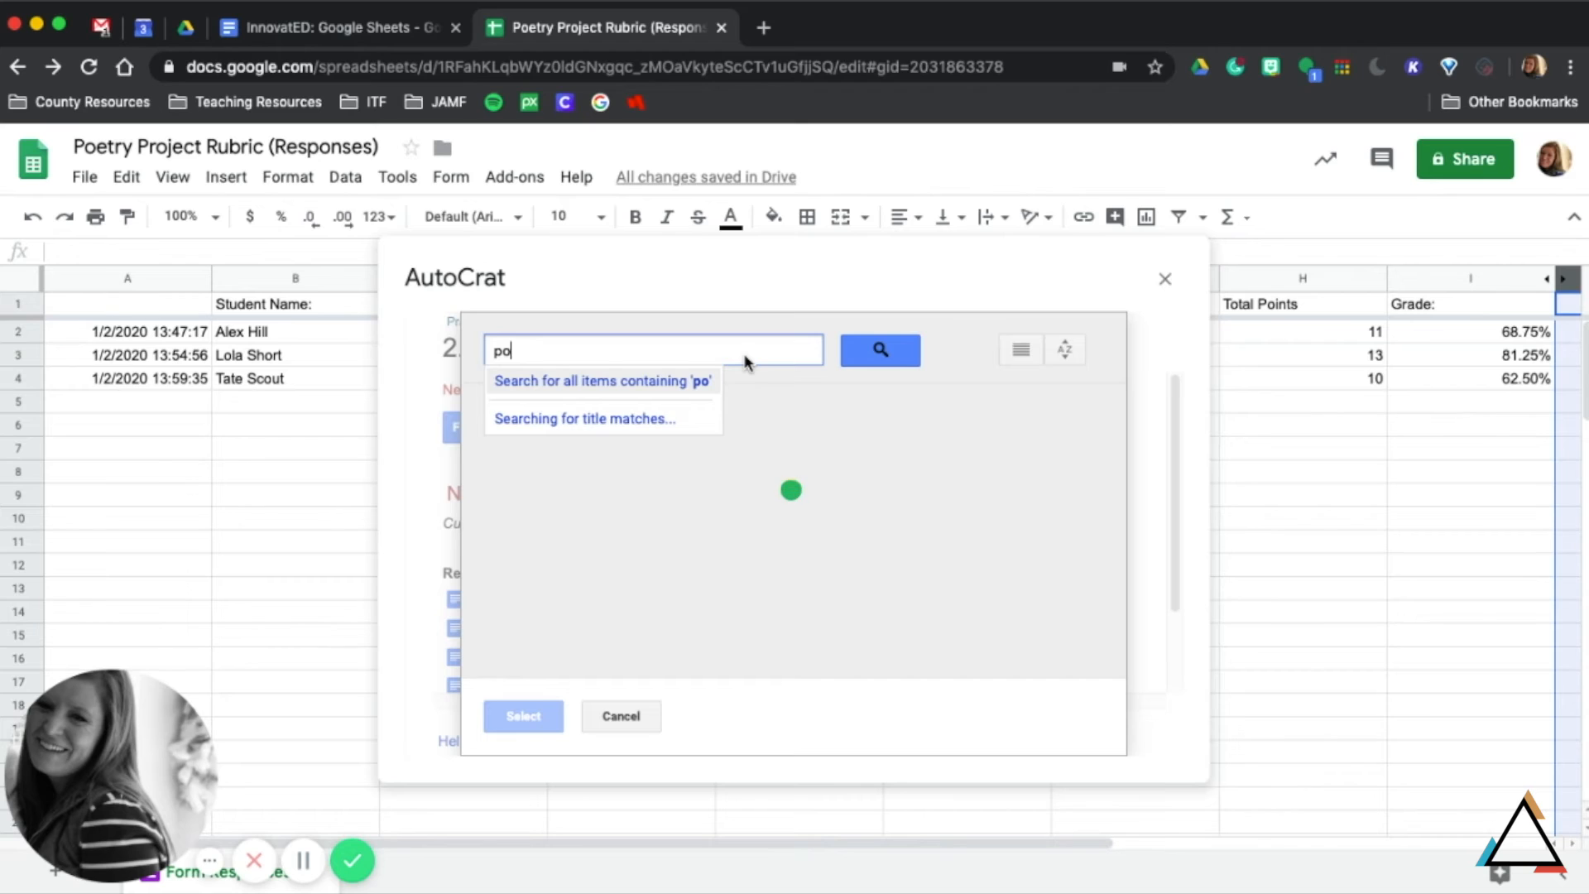
pyautogui.press('BackSpace')
pyautogui.press('BackSpace')
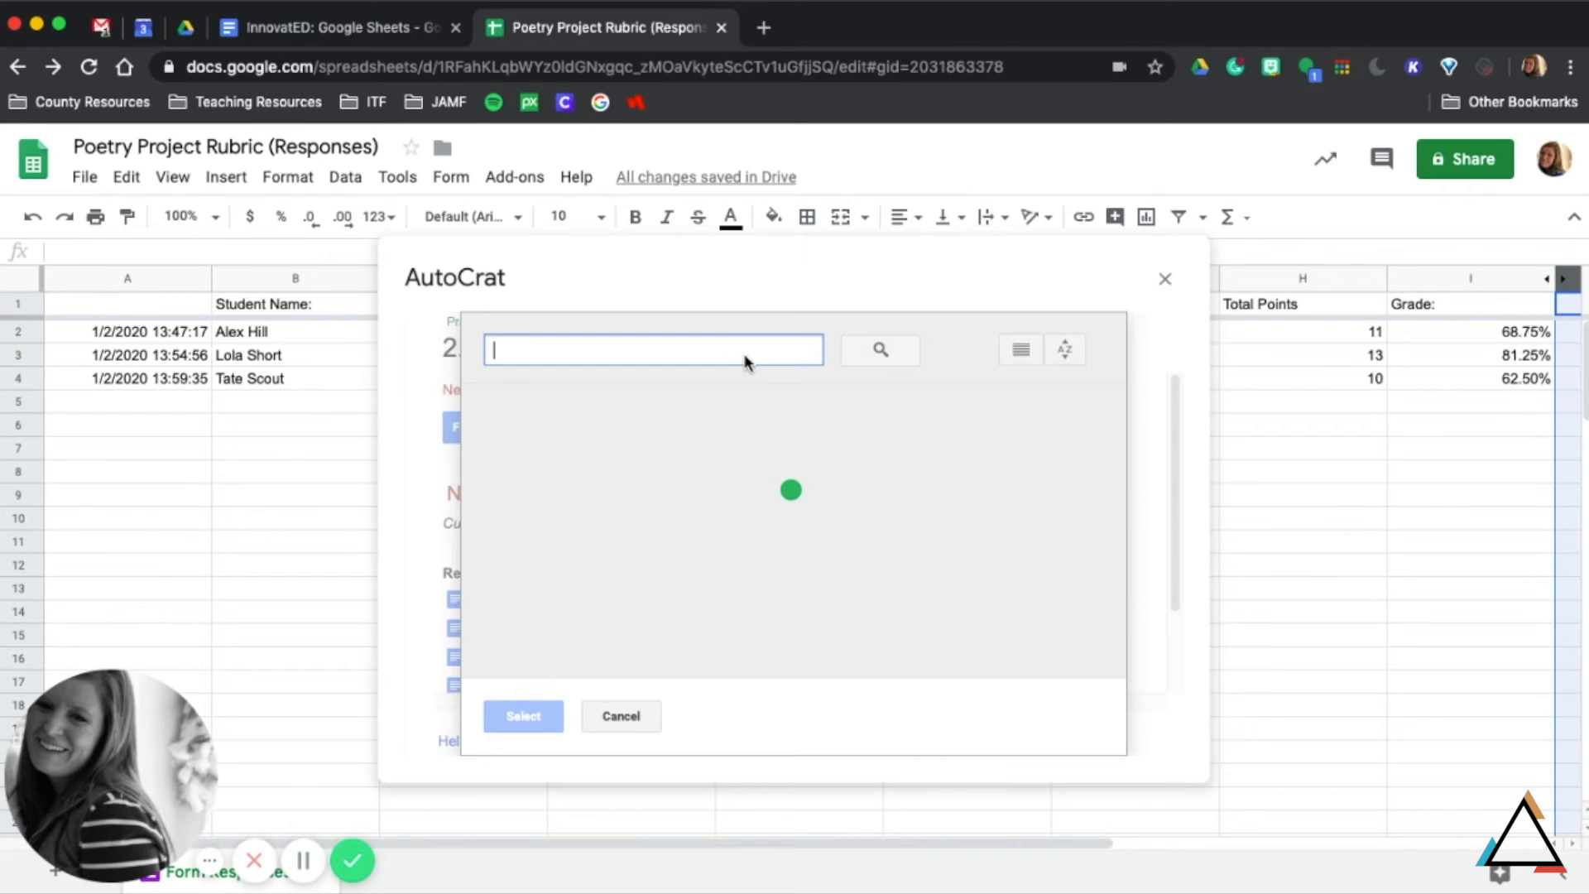
pyautogui.write('poetry')
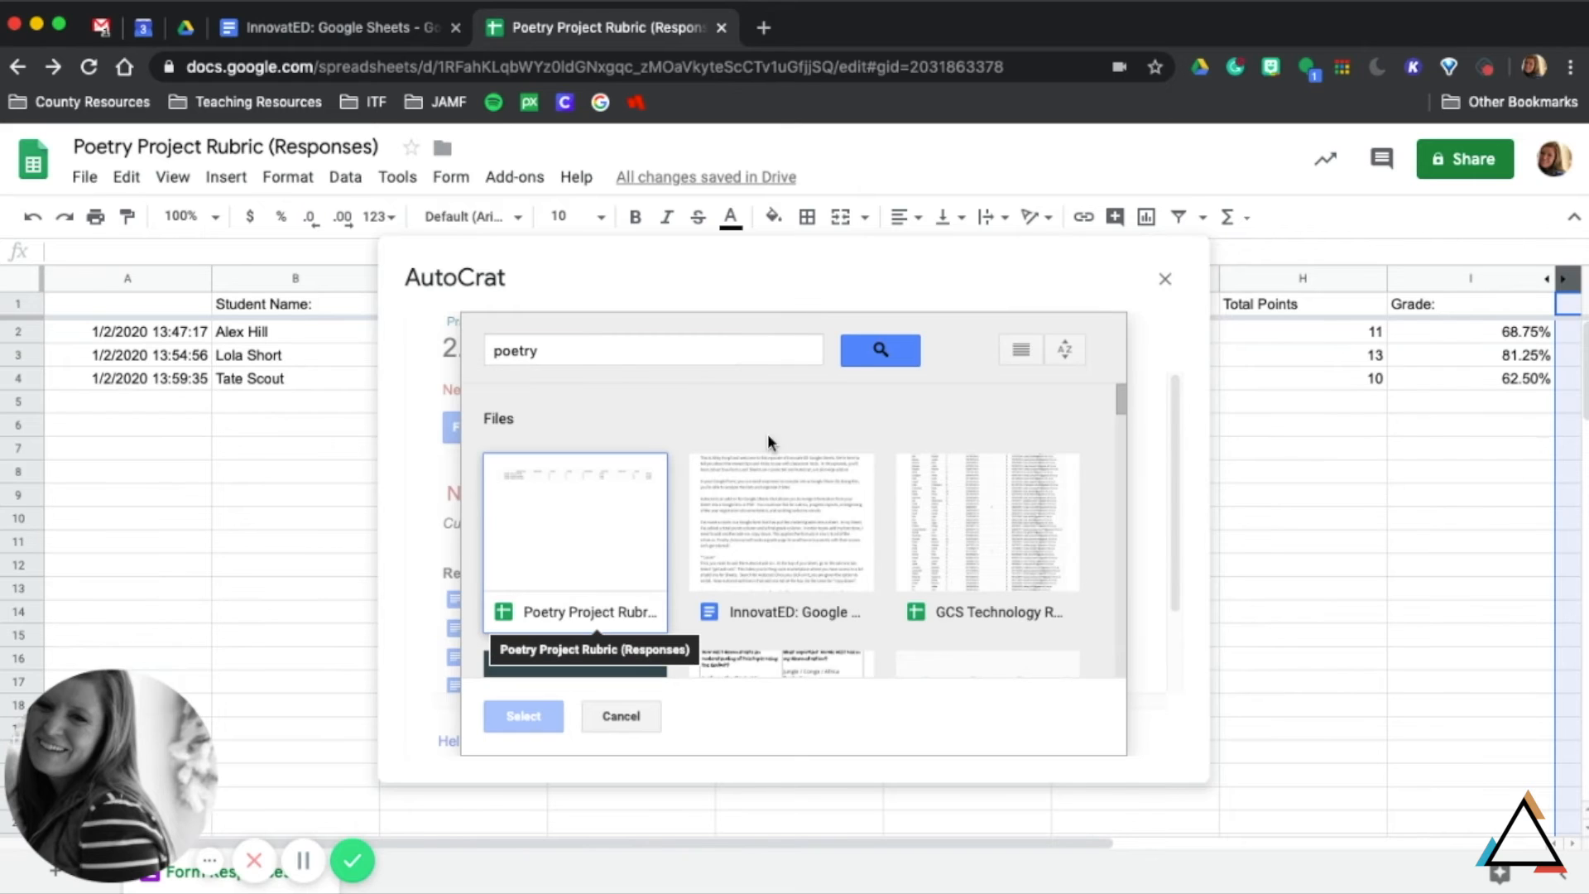
pyautogui.scroll(-3, 627, 525)
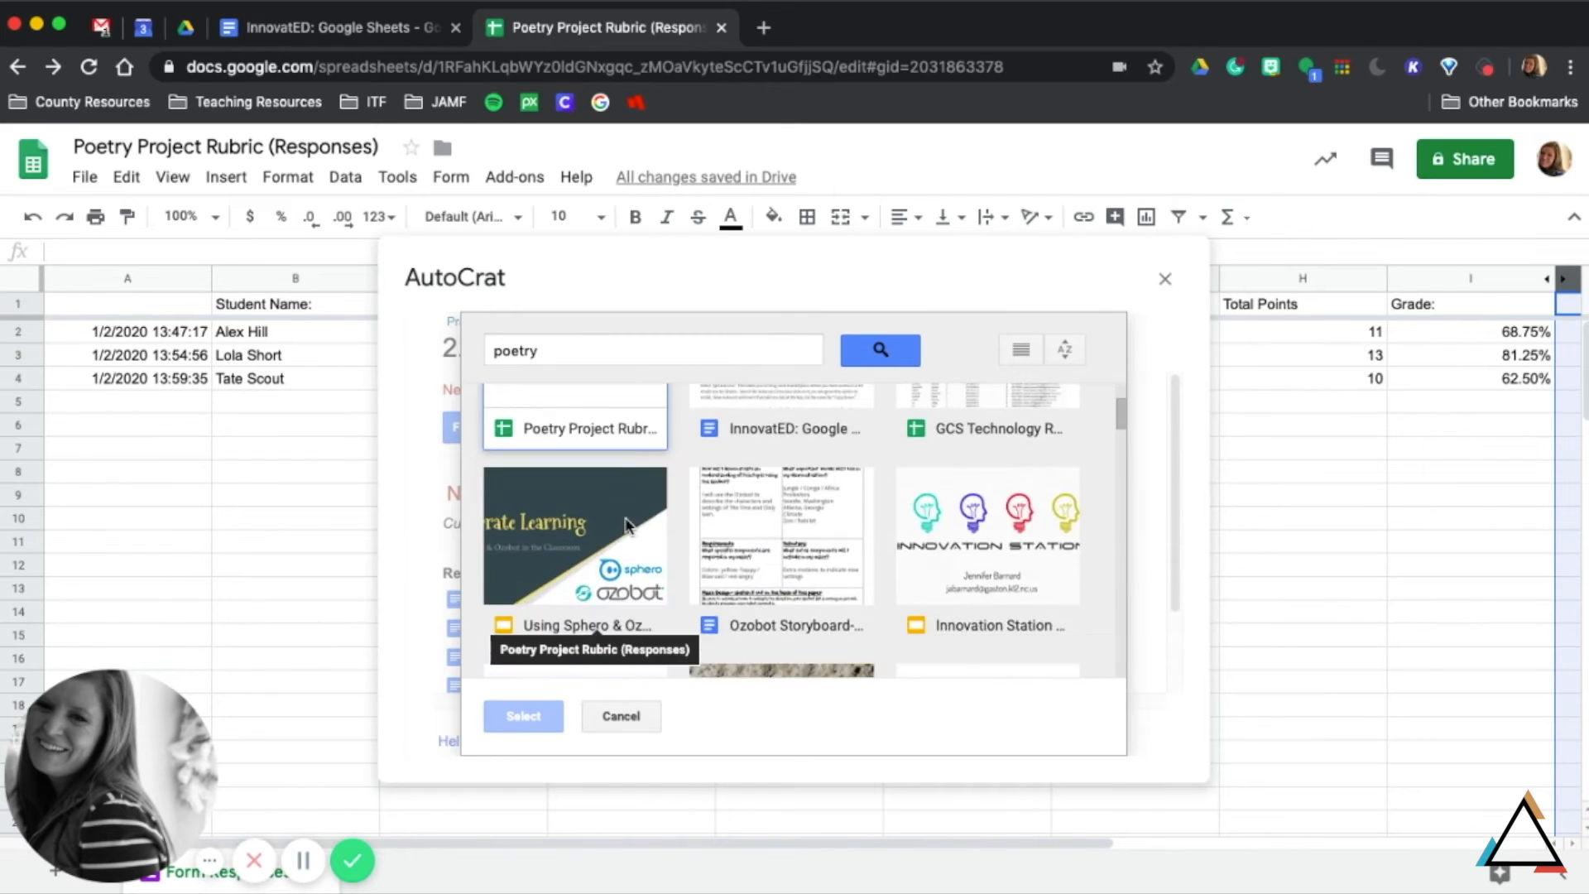
pyautogui.scroll(3, 626, 525)
pyautogui.click(591, 349)
pyautogui.write('project')
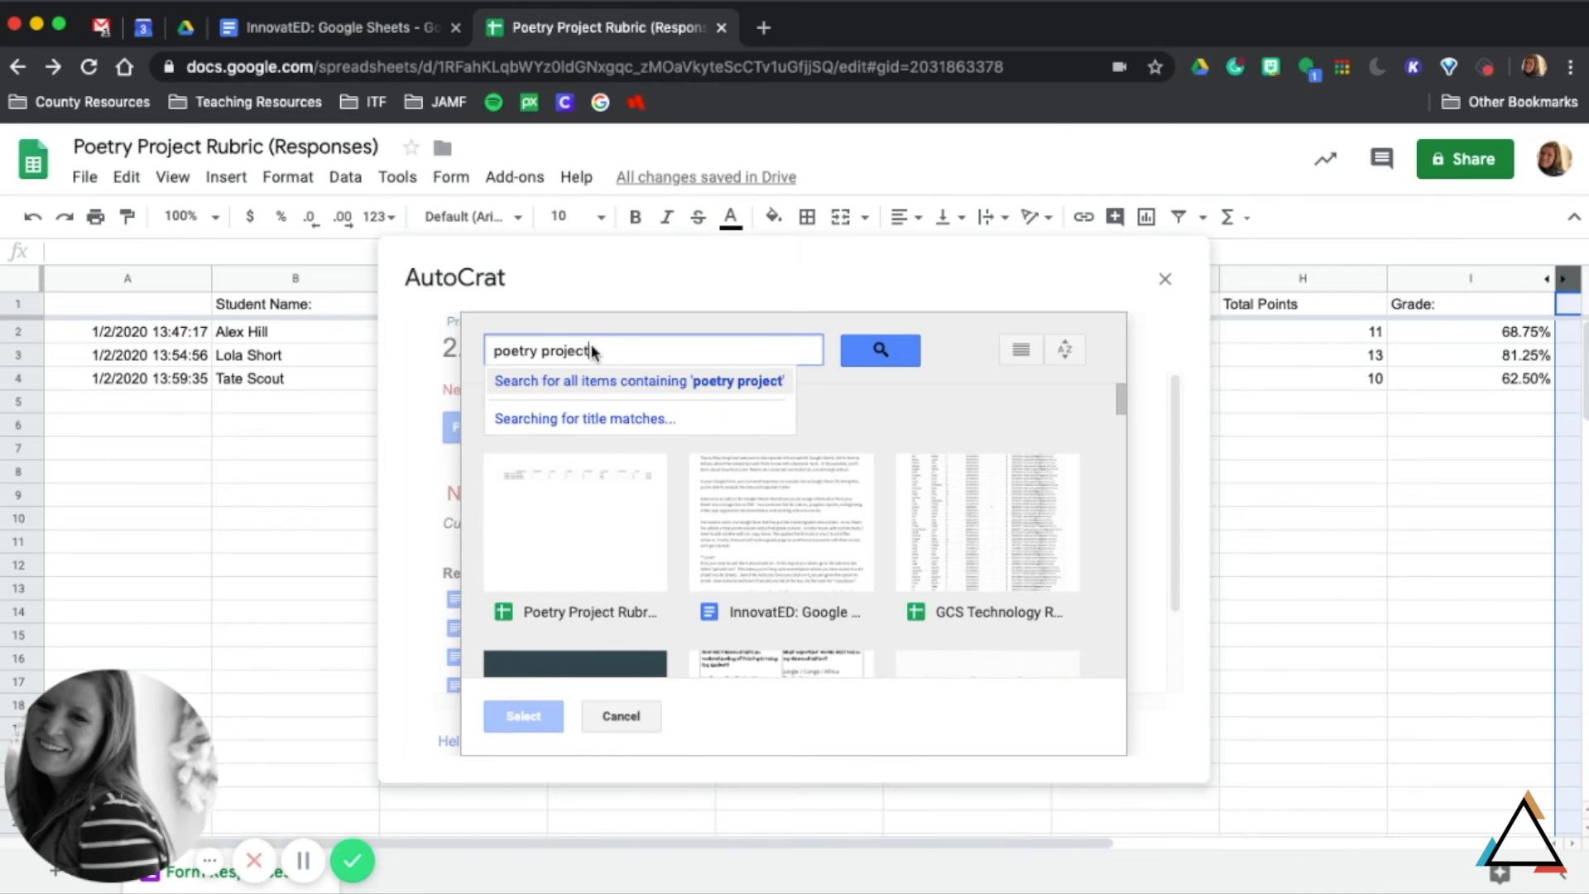
pyautogui.press('Return')
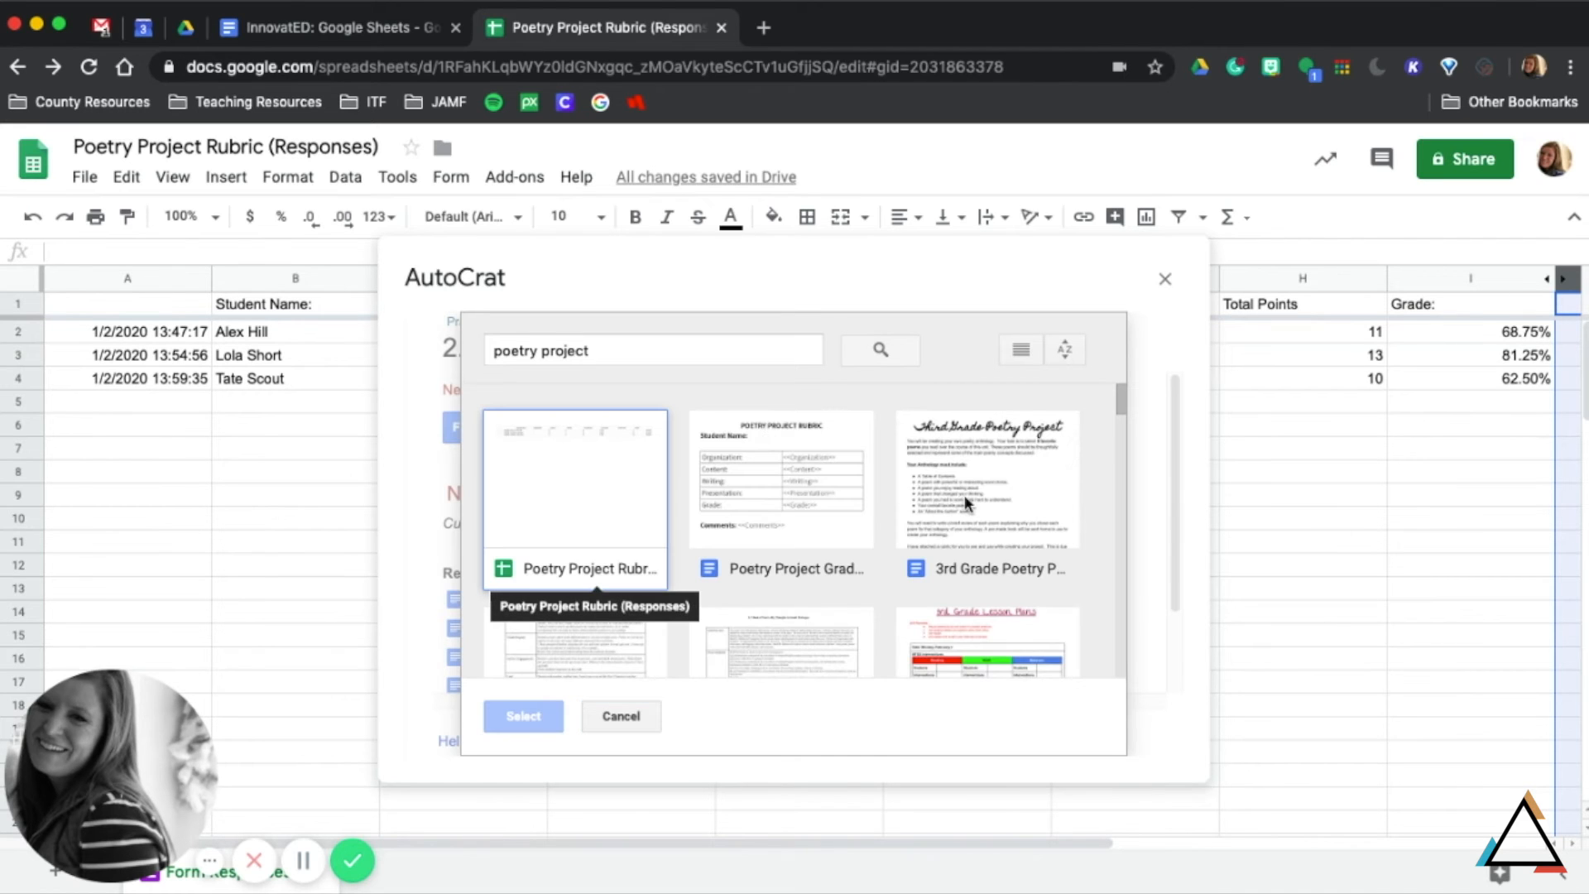
# Step: Choose the Poetry Project Gradesheet document as the job's template and continue to the source data mapping
pyautogui.click(826, 514)
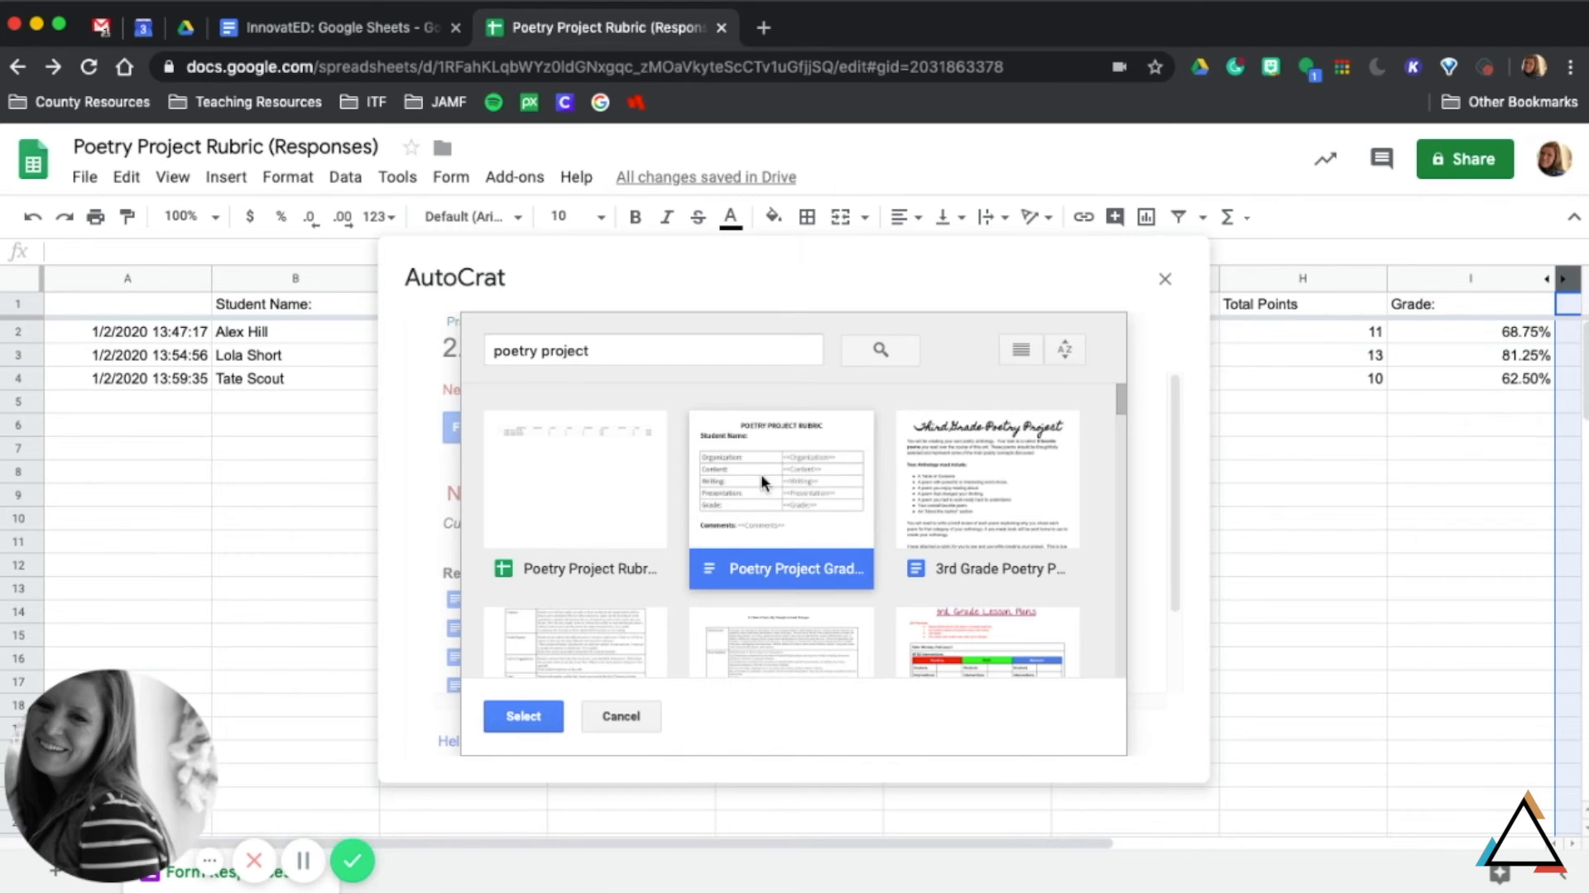
pyautogui.click(521, 717)
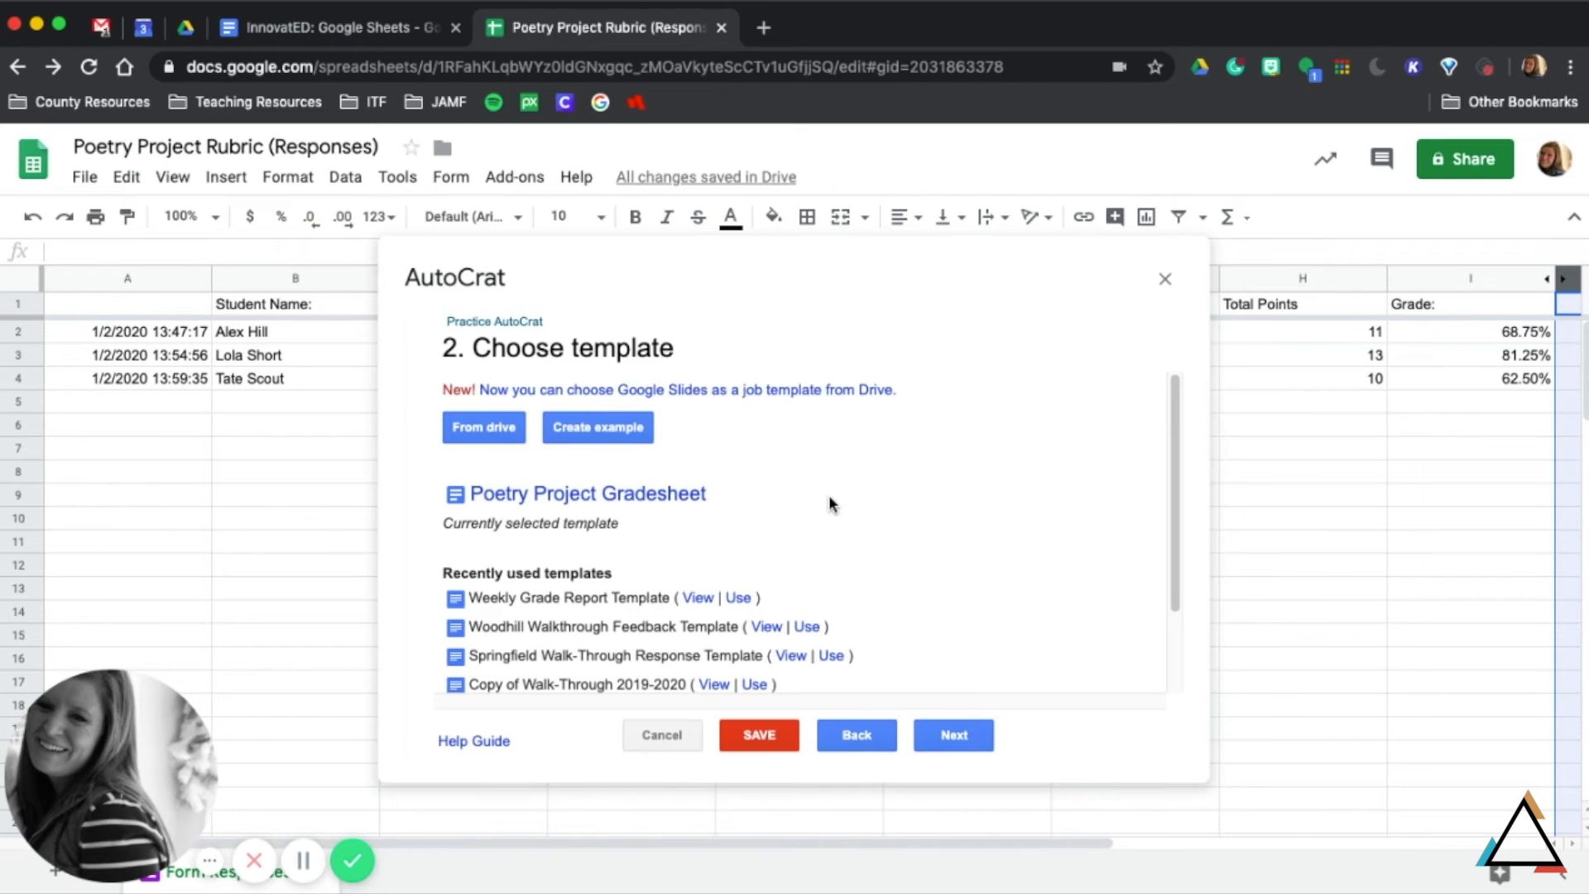
pyautogui.click(956, 739)
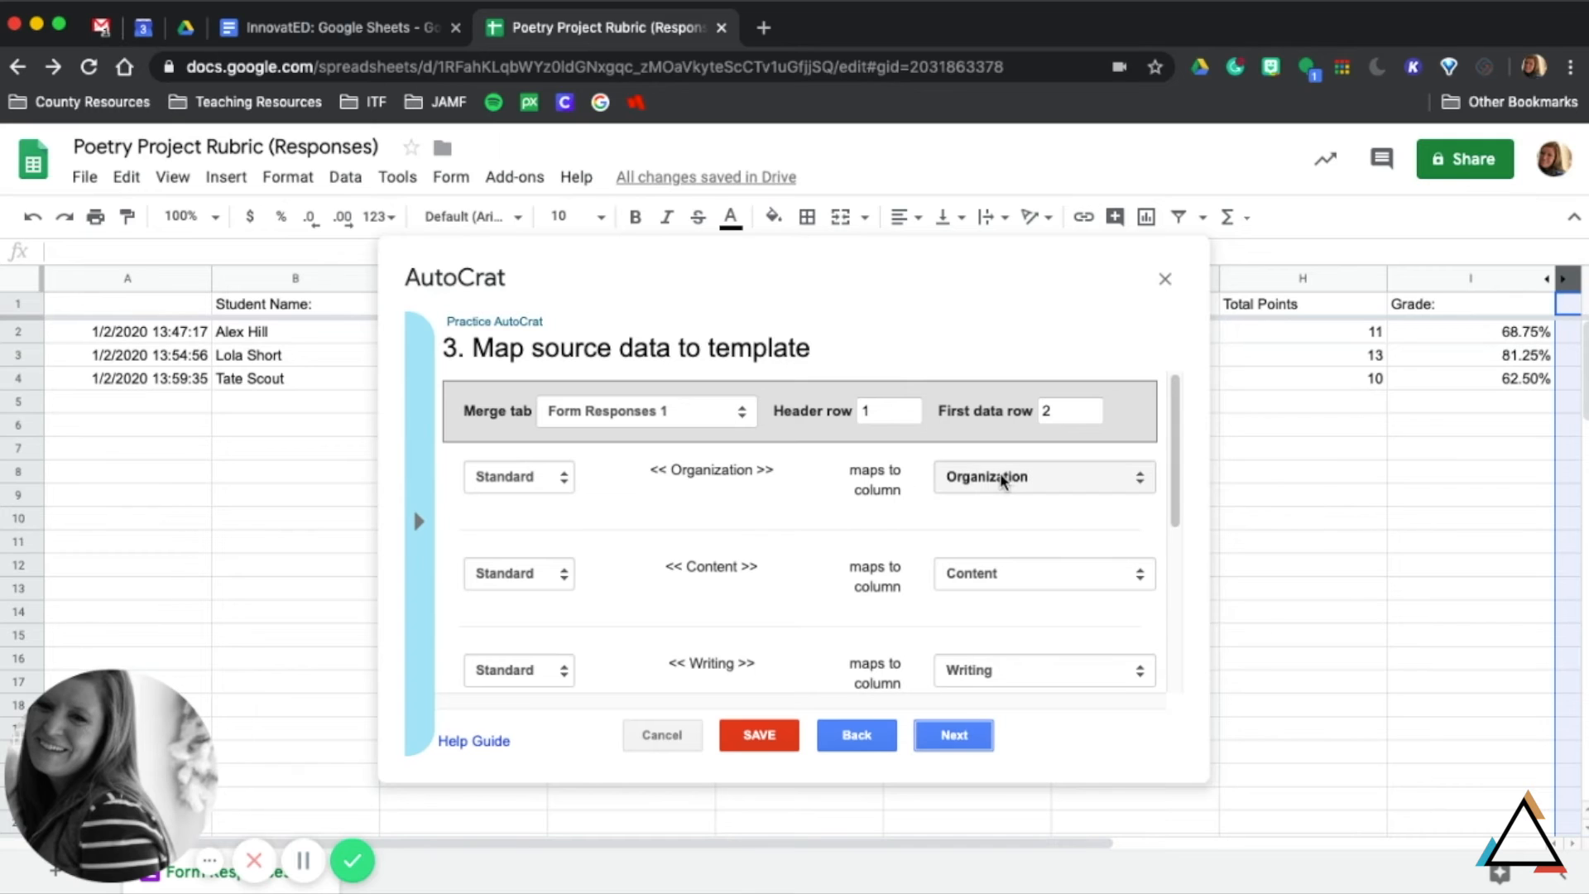
# Step: Check that the template tags from Organization to Comments map to their matching columns, and continue to the file settings
pyautogui.scroll(-2, 762, 568)
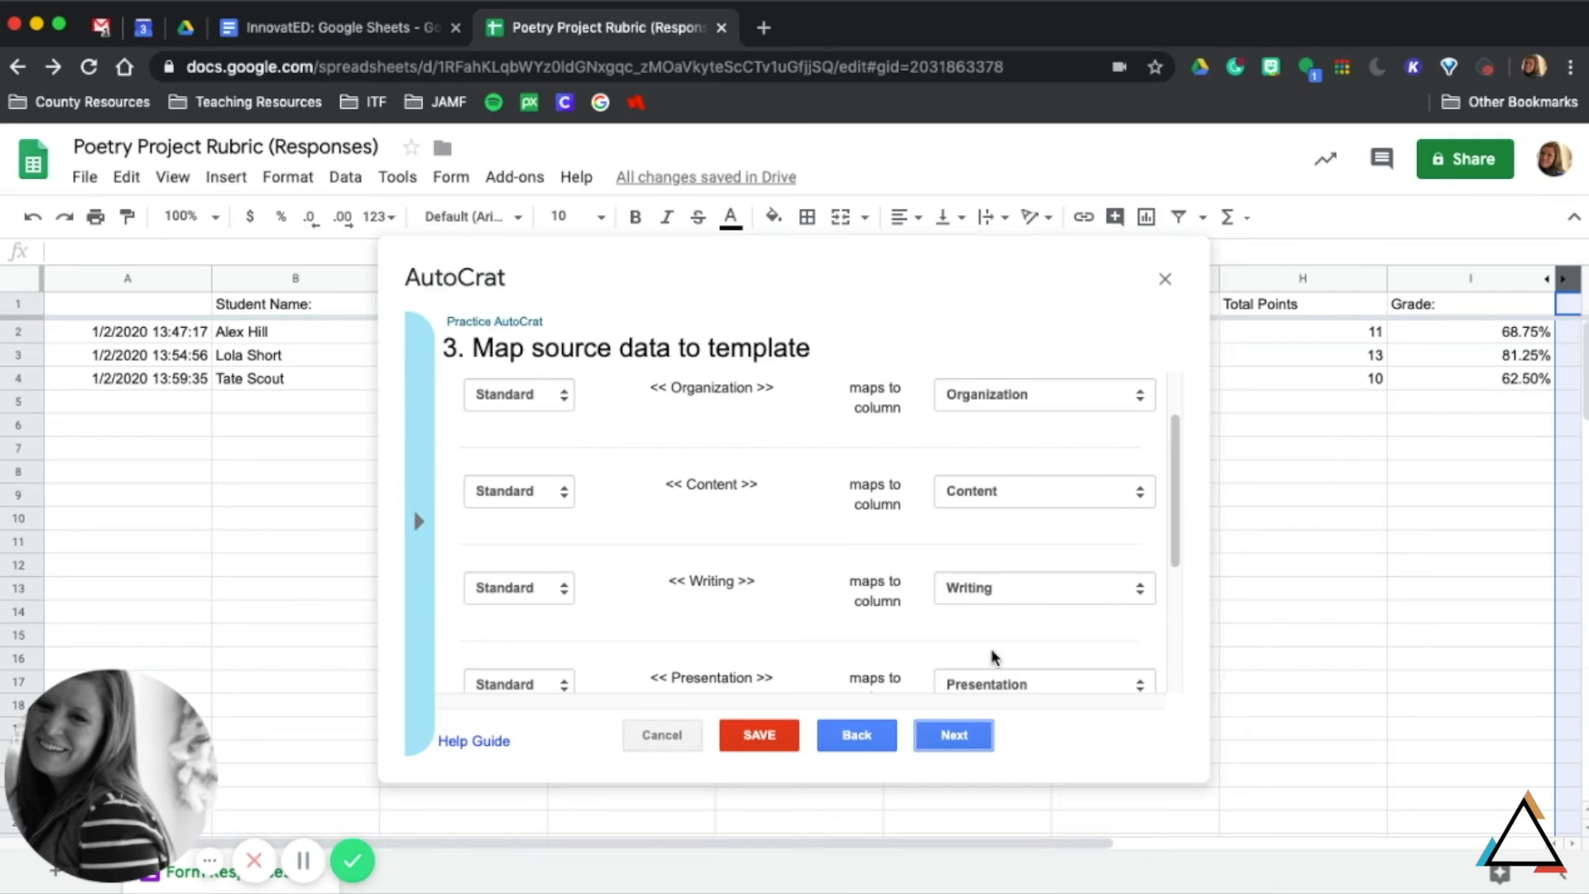
pyautogui.scroll(-2, 1008, 606)
pyautogui.scroll(-1, 1008, 606)
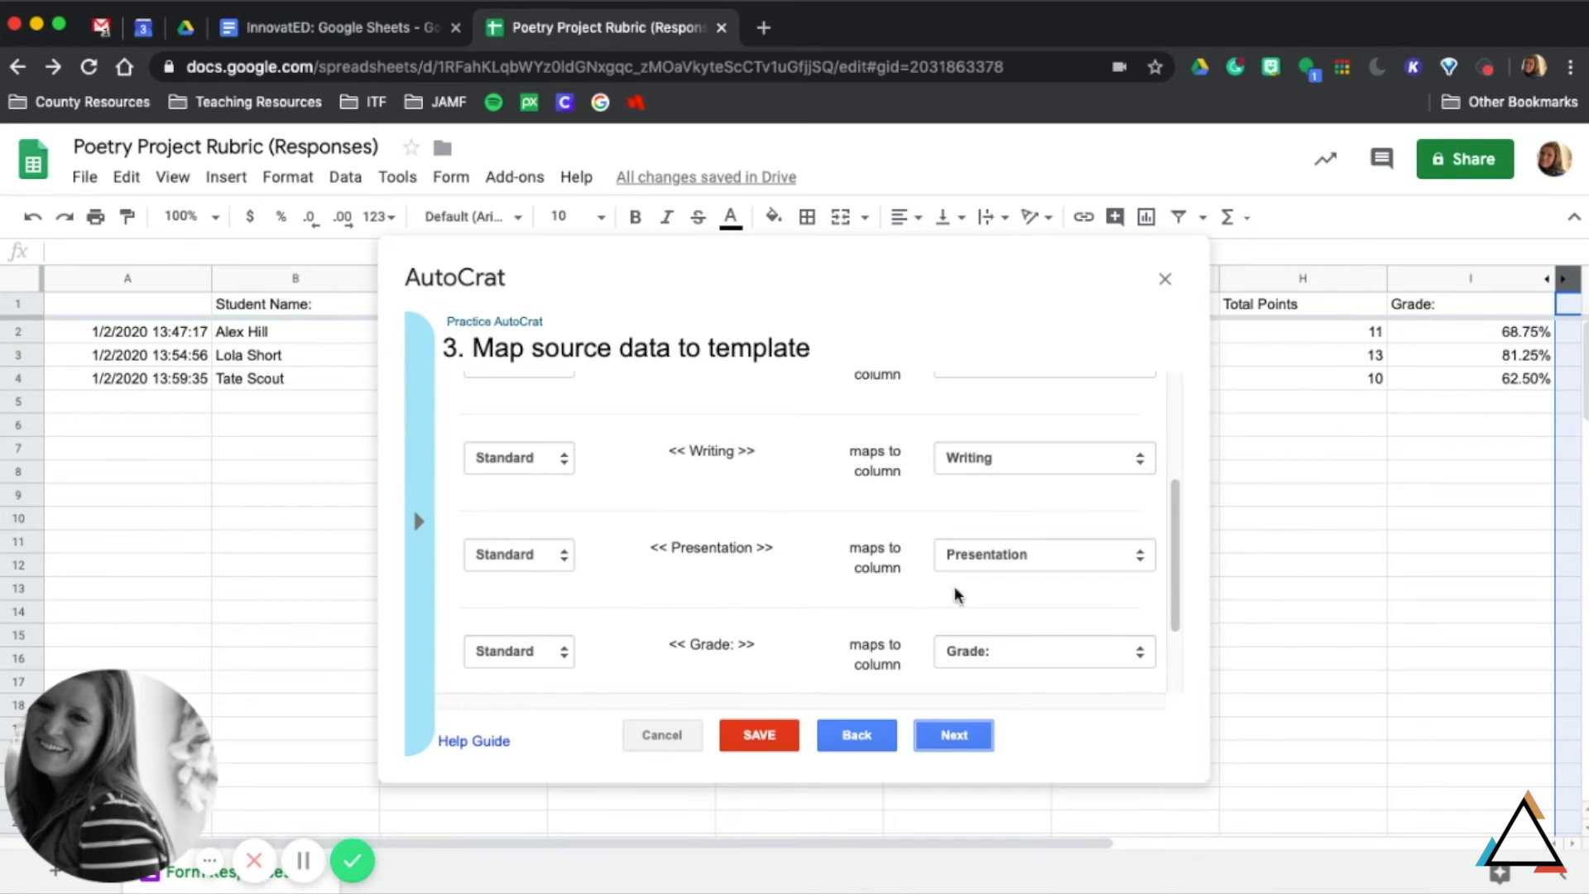
pyautogui.scroll(-3, 717, 583)
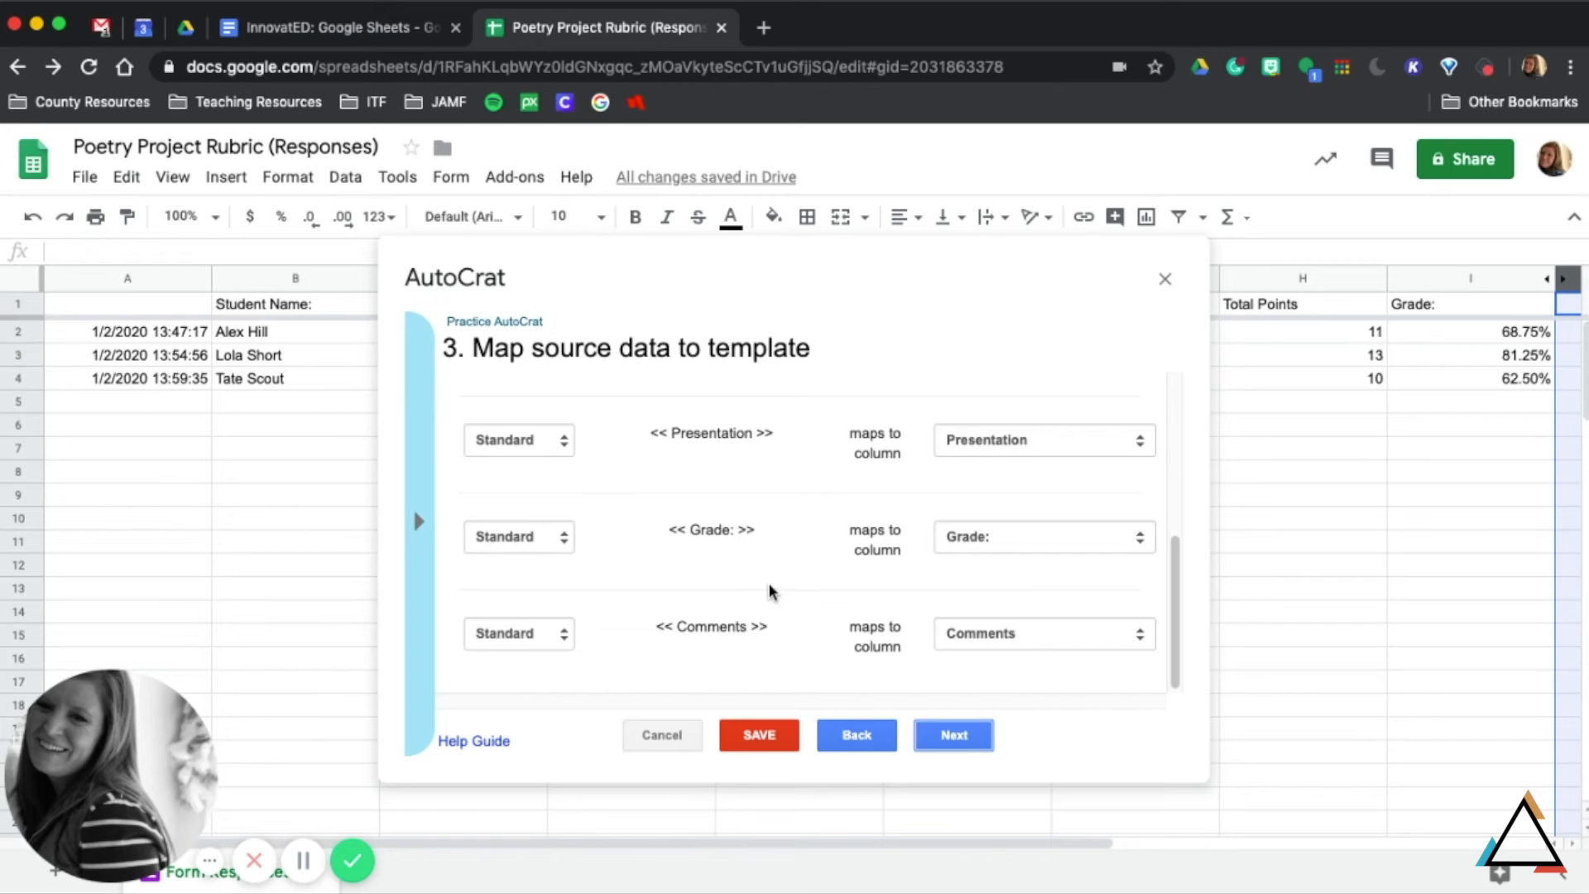
pyautogui.scroll(-1, 769, 586)
pyautogui.scroll(10, 739, 653)
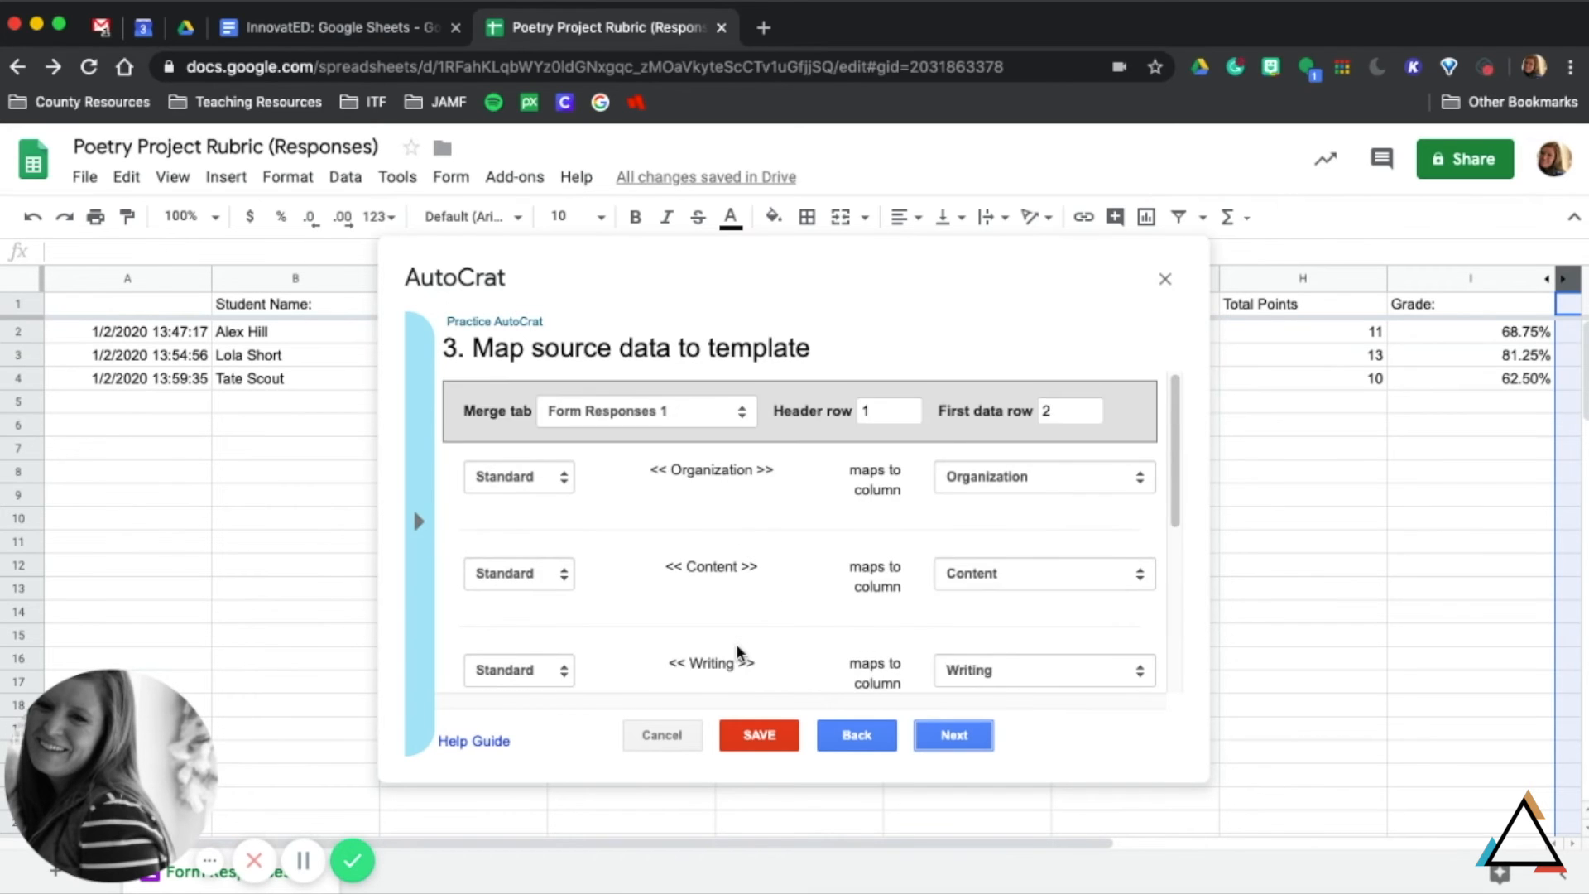
pyautogui.scroll(-10, 745, 645)
pyautogui.click(952, 739)
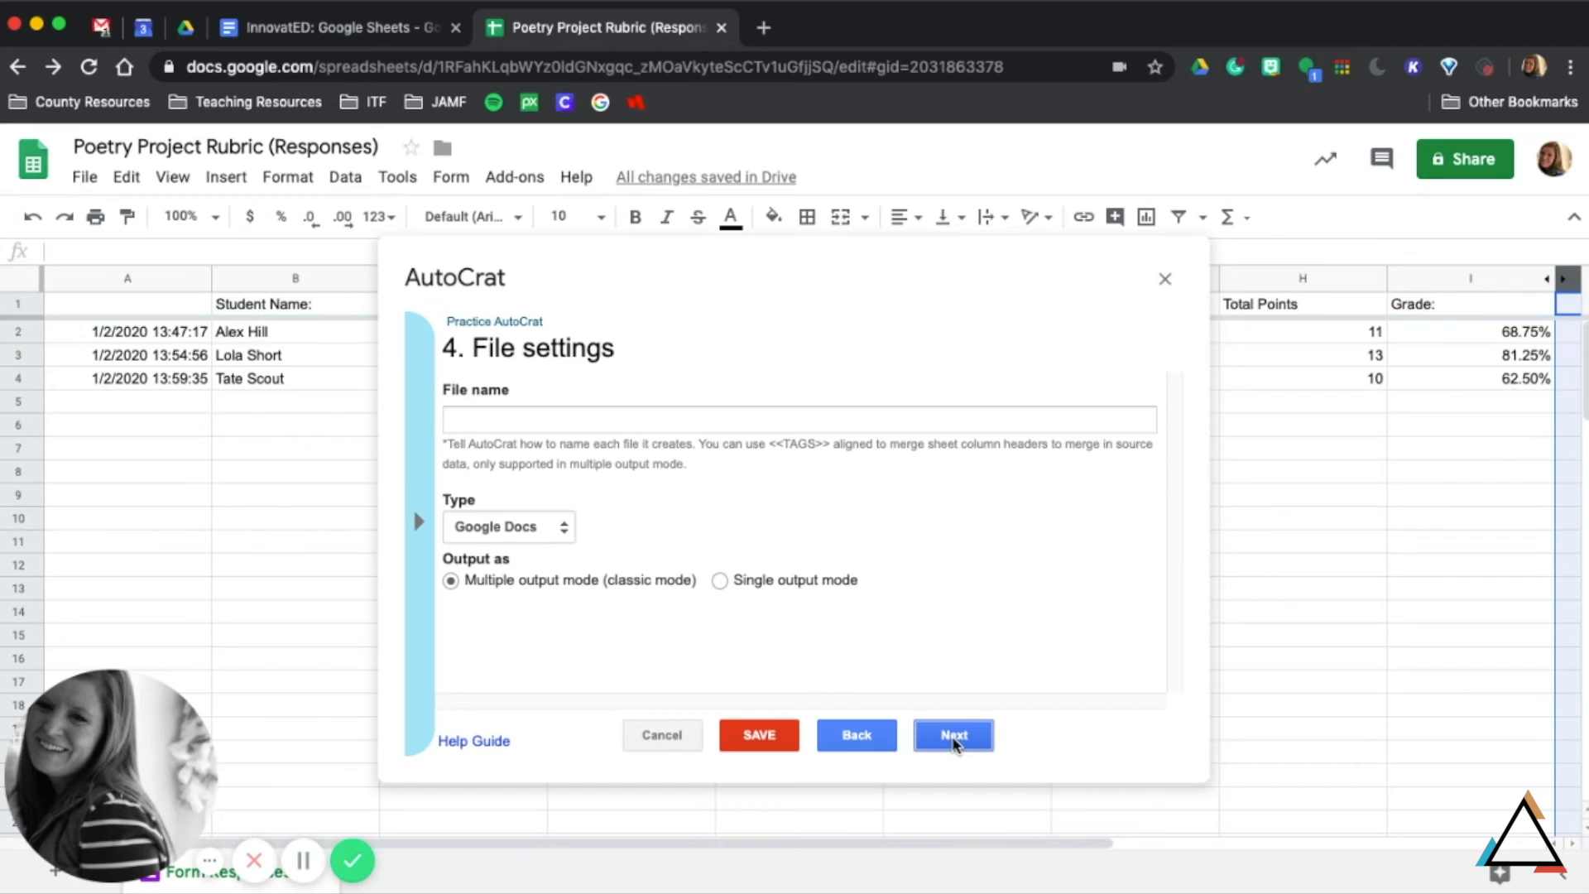
# Step: Copy the <<Student Name: >> tag from the tag list and insert it as the output file name
pyautogui.click(550, 418)
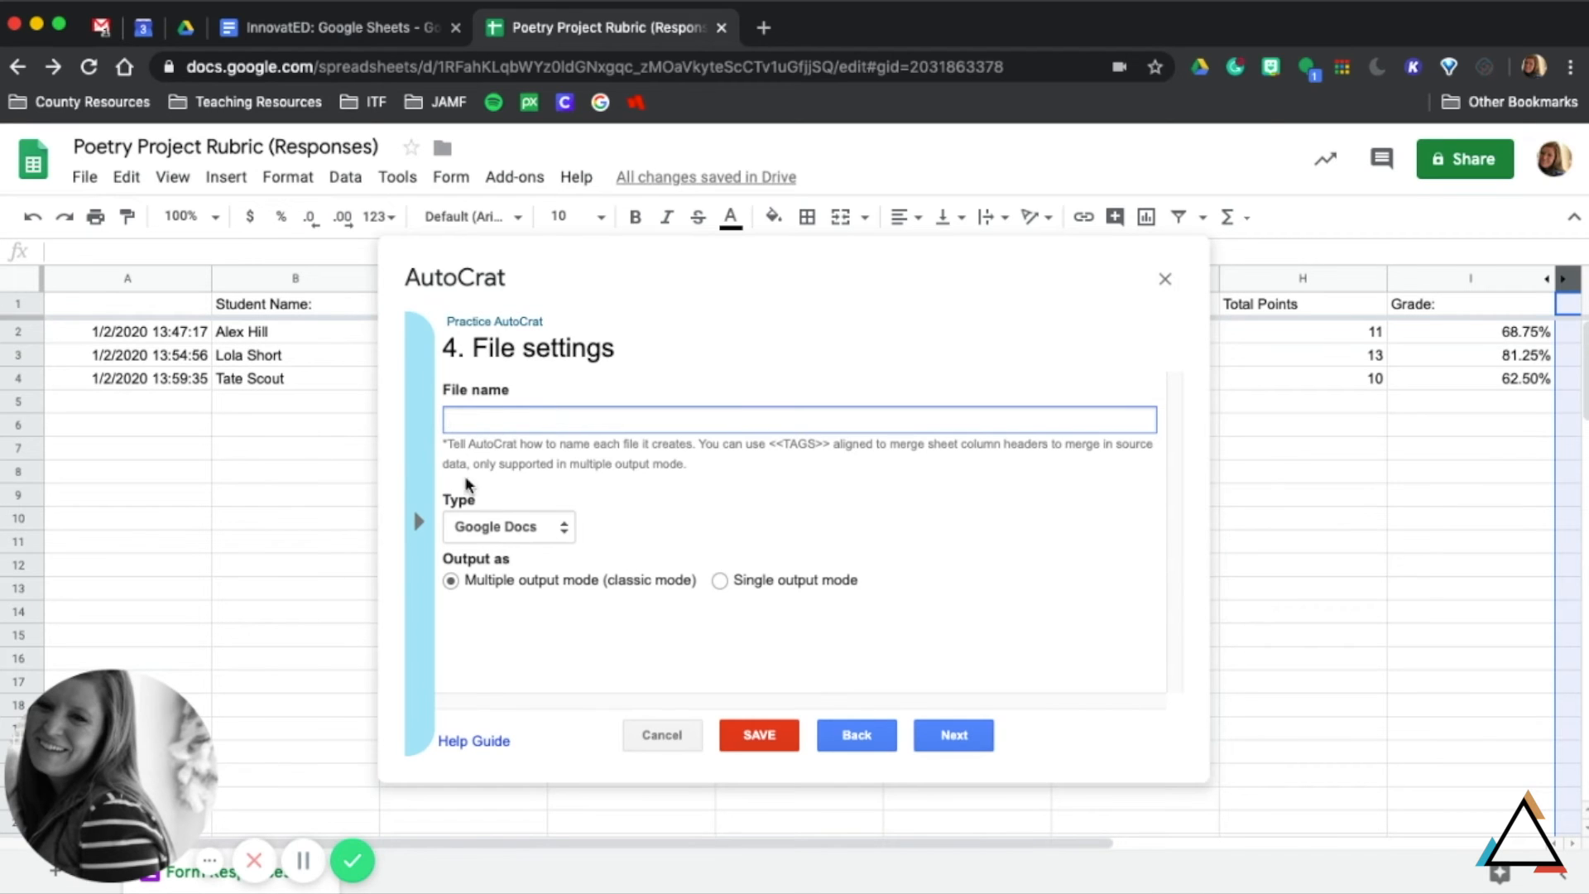
pyautogui.click(419, 521)
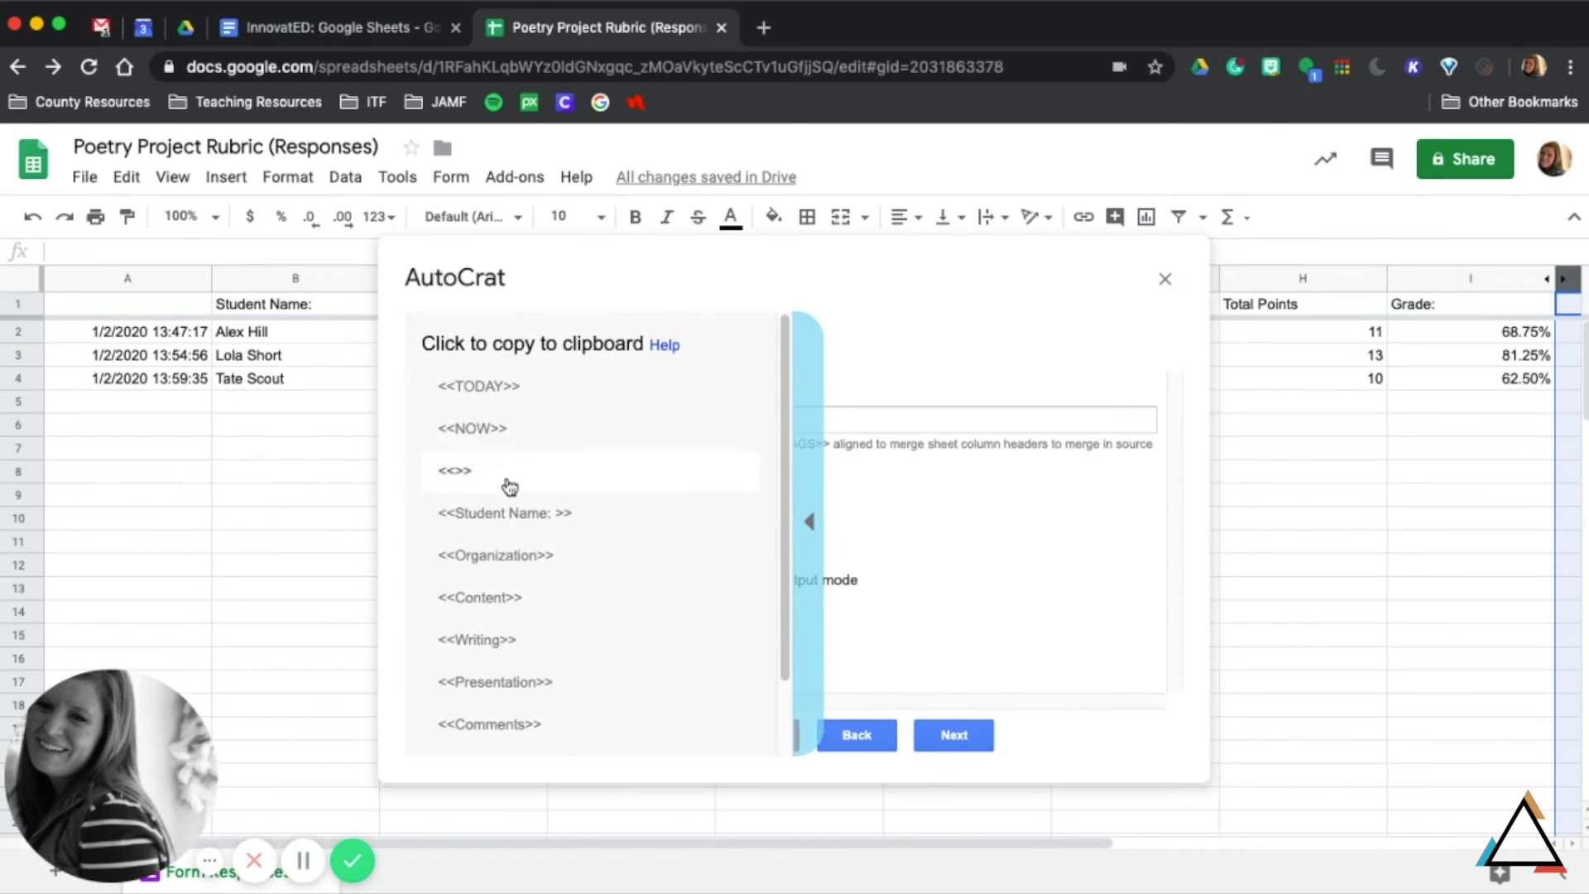
pyautogui.click(506, 513)
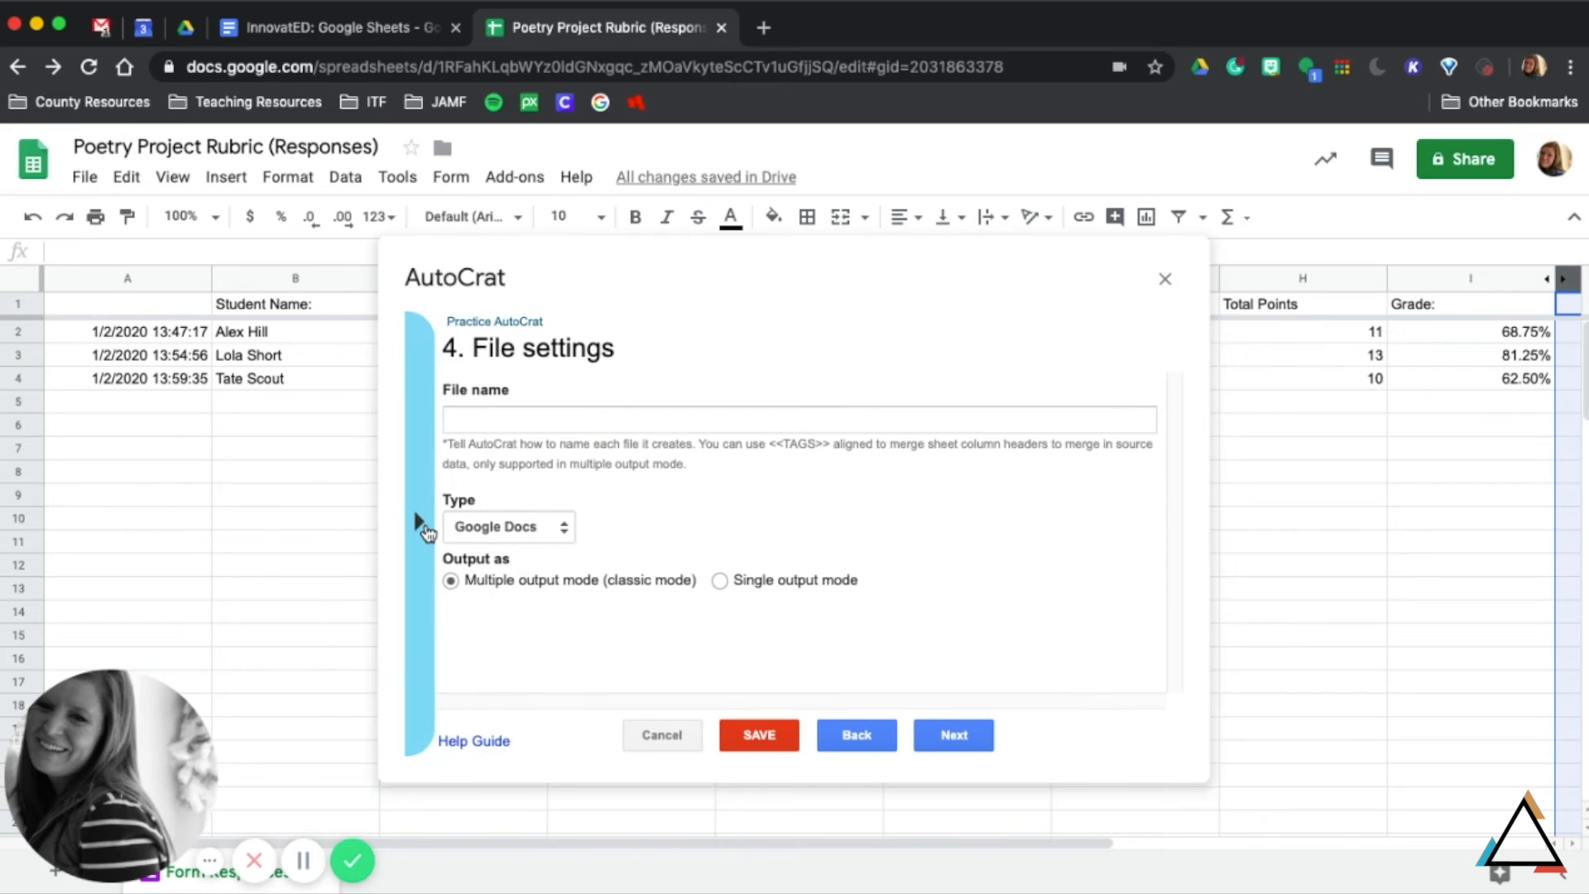
pyautogui.click(422, 523)
pyautogui.click(521, 514)
pyautogui.click(486, 411)
pyautogui.write('<<Student Name: >>')
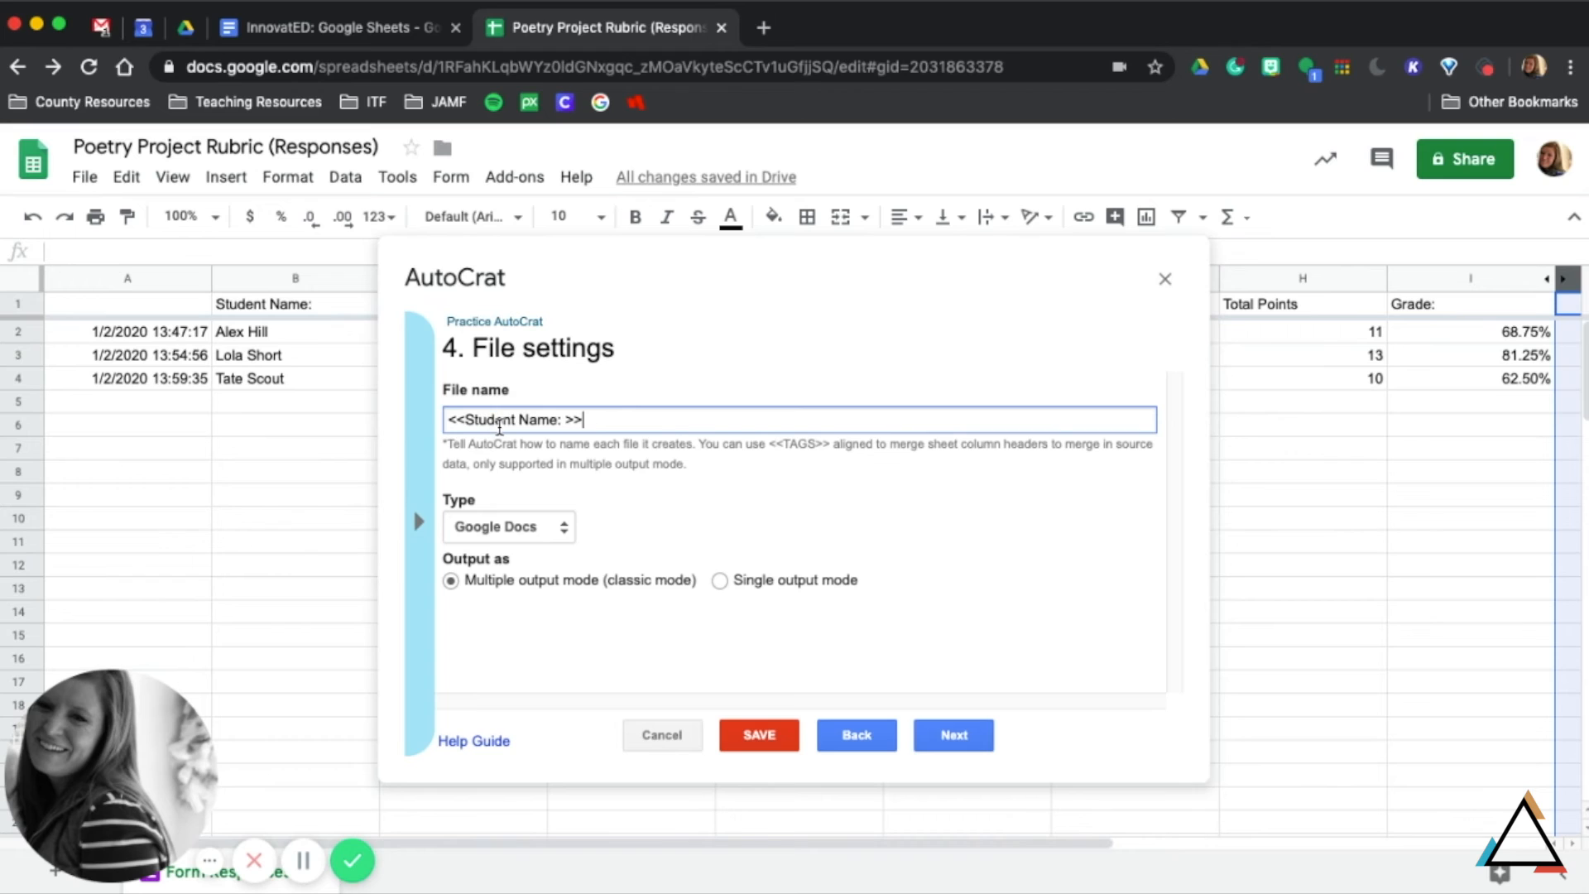
# Step: Append "Poetry Project" to the output file name after the student name tag
pyautogui.click(417, 523)
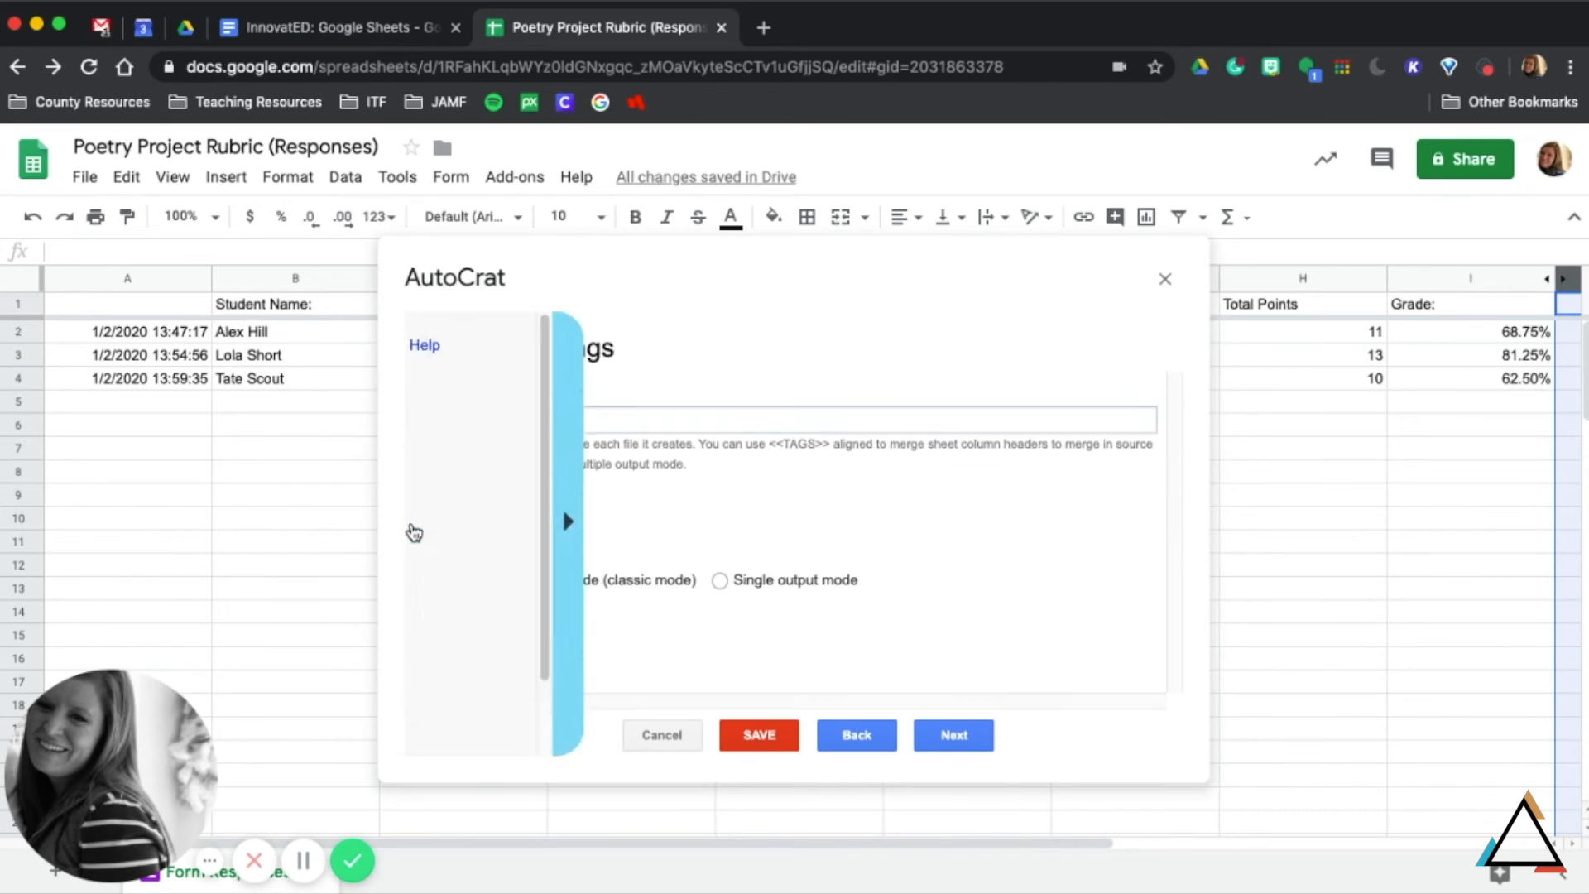
pyautogui.click(880, 417)
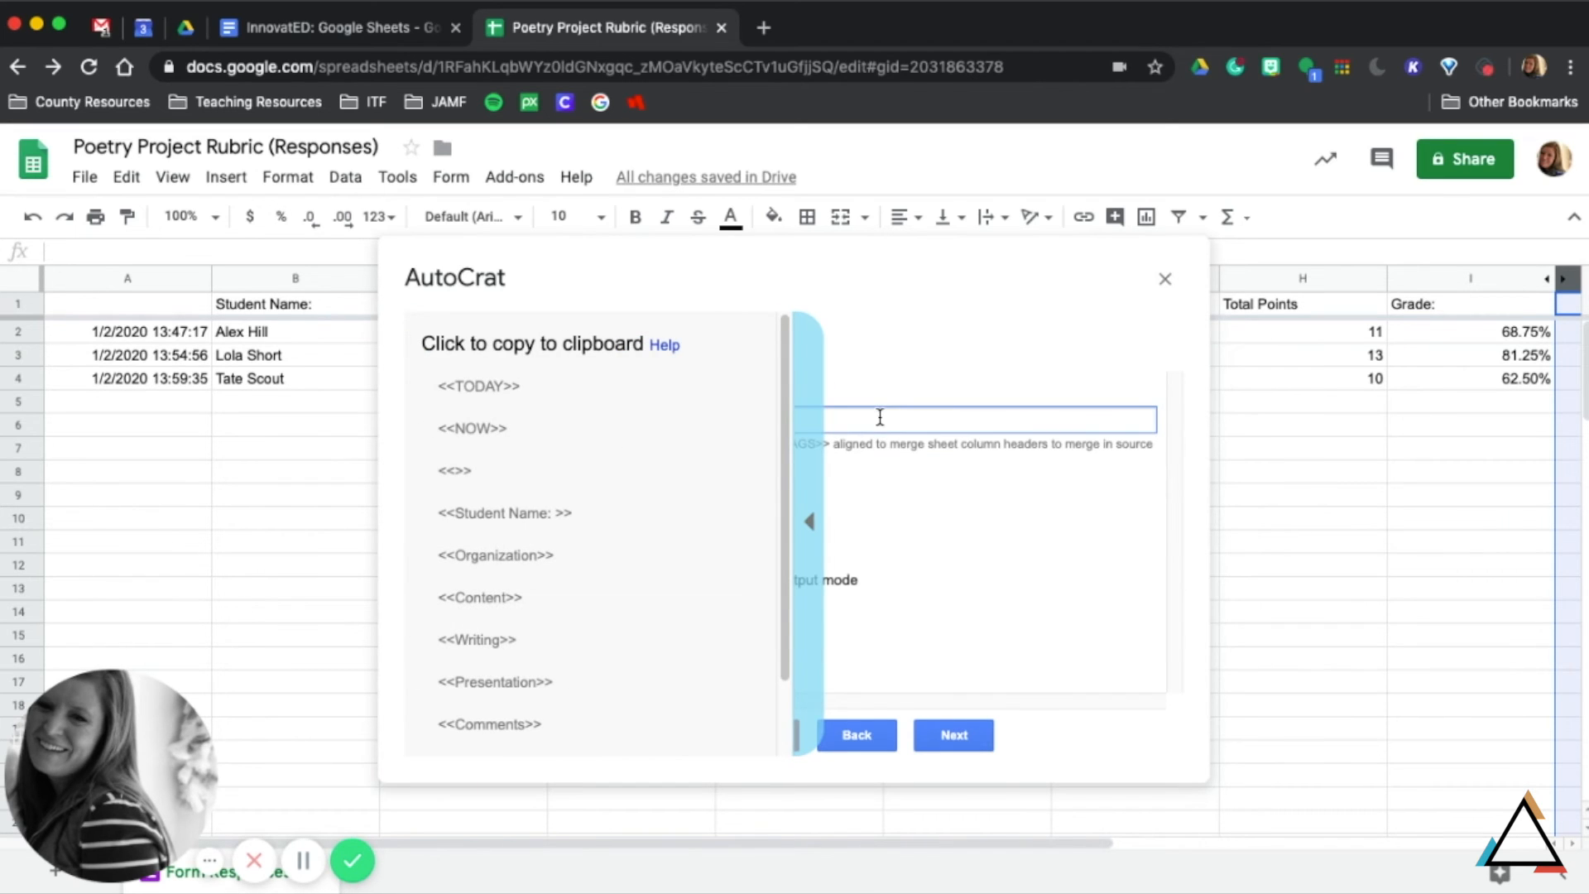
pyautogui.click(809, 522)
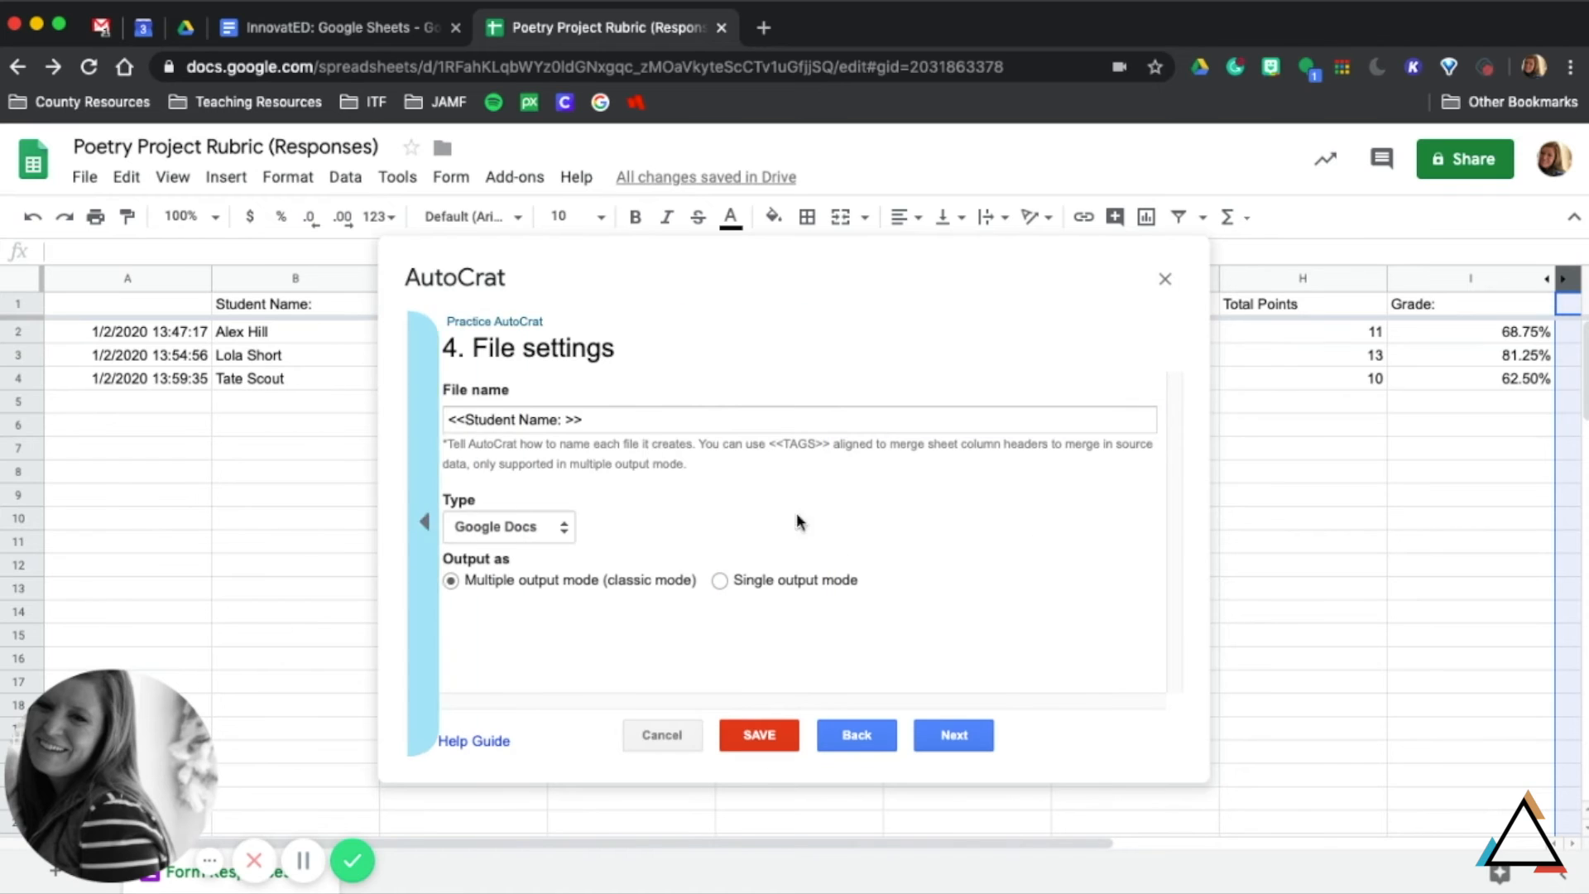
pyautogui.click(710, 418)
pyautogui.write('Poetry Project')
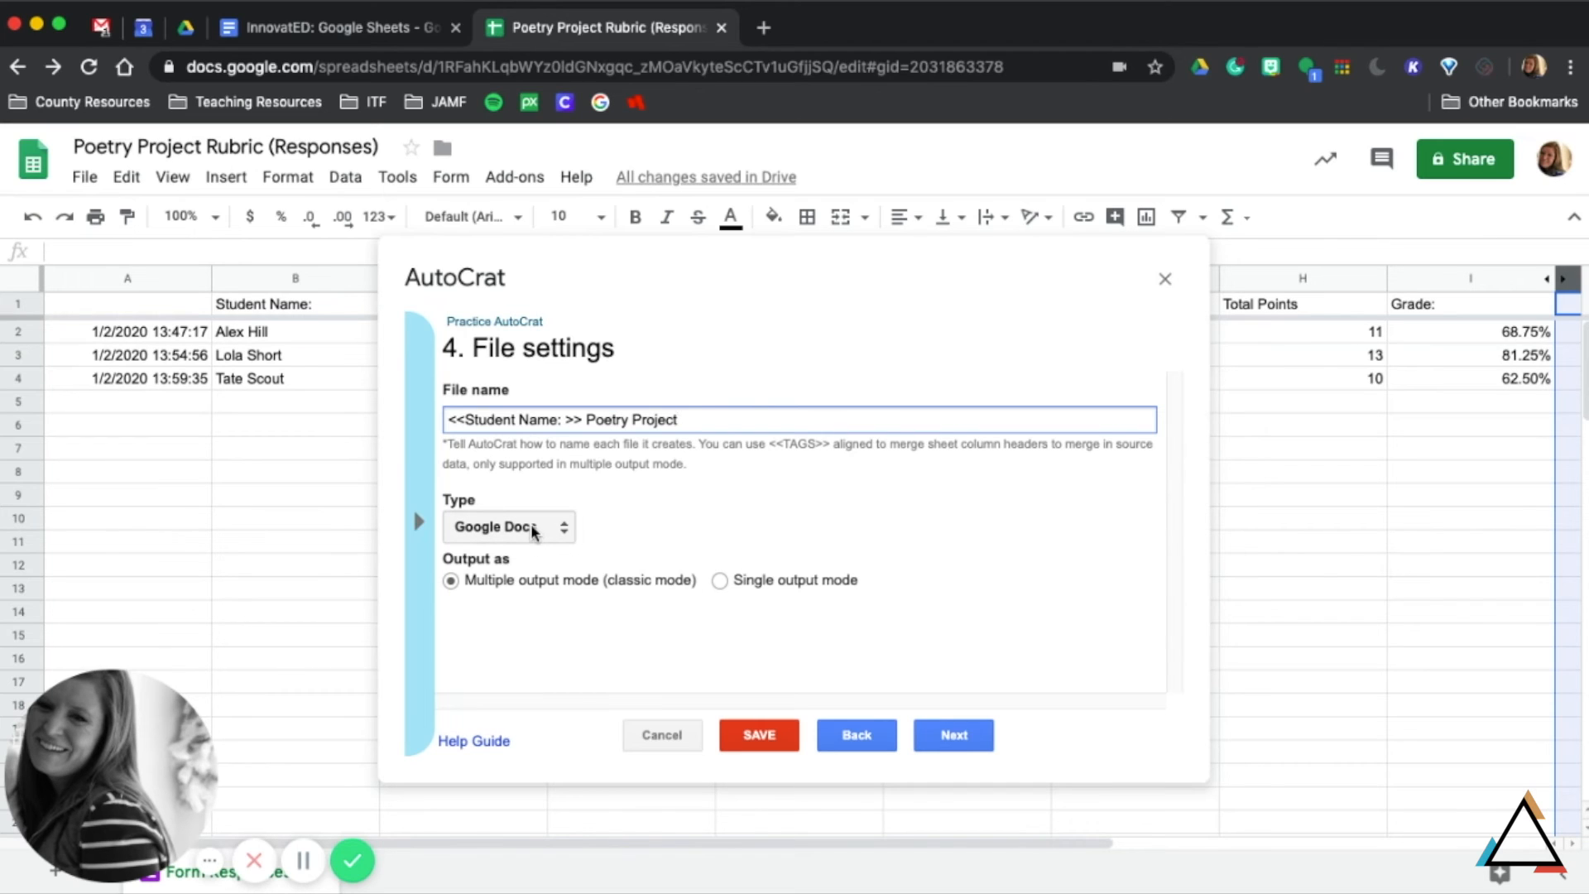
# Step: Keep Google Docs output saved to My Drive without merge conditions, and continue to the sharing and email settings
pyautogui.press('Tab')
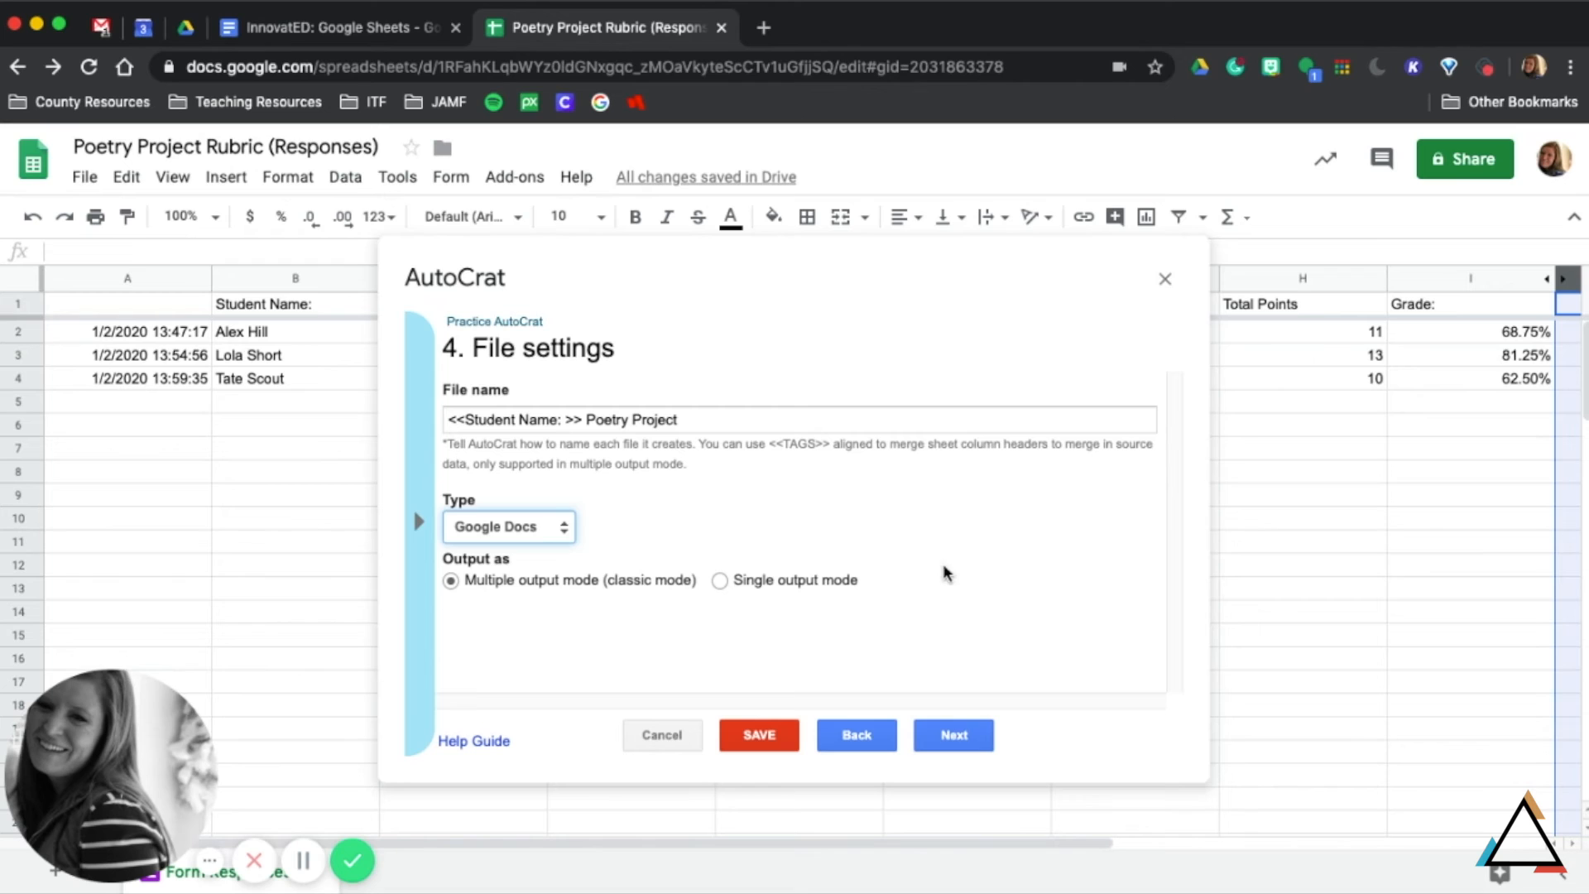
pyautogui.click(966, 739)
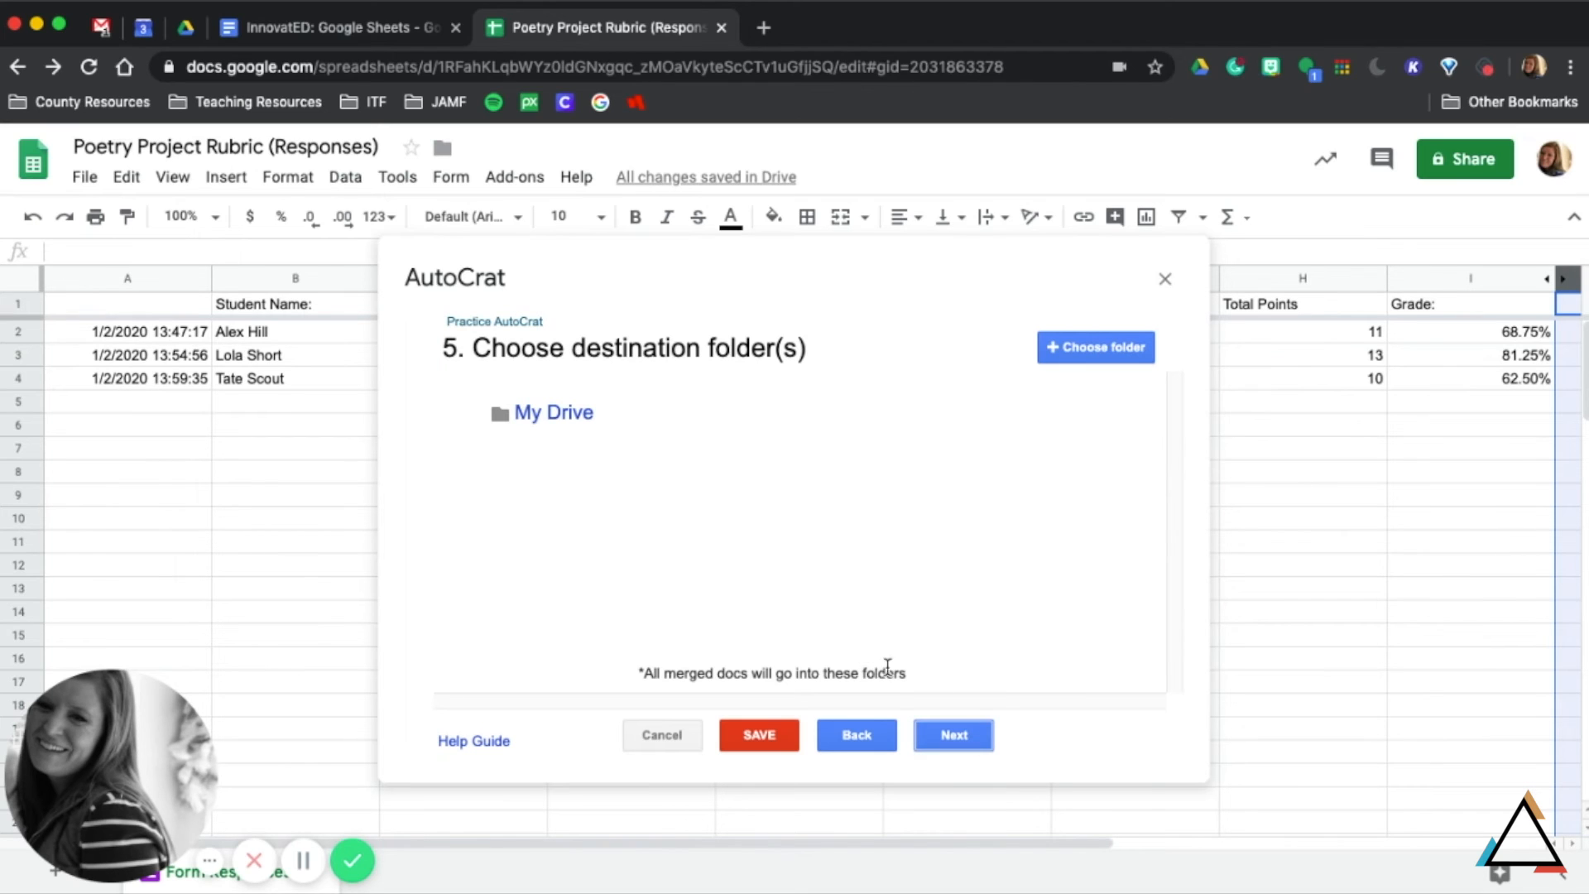
pyautogui.click(967, 739)
pyautogui.click(967, 739)
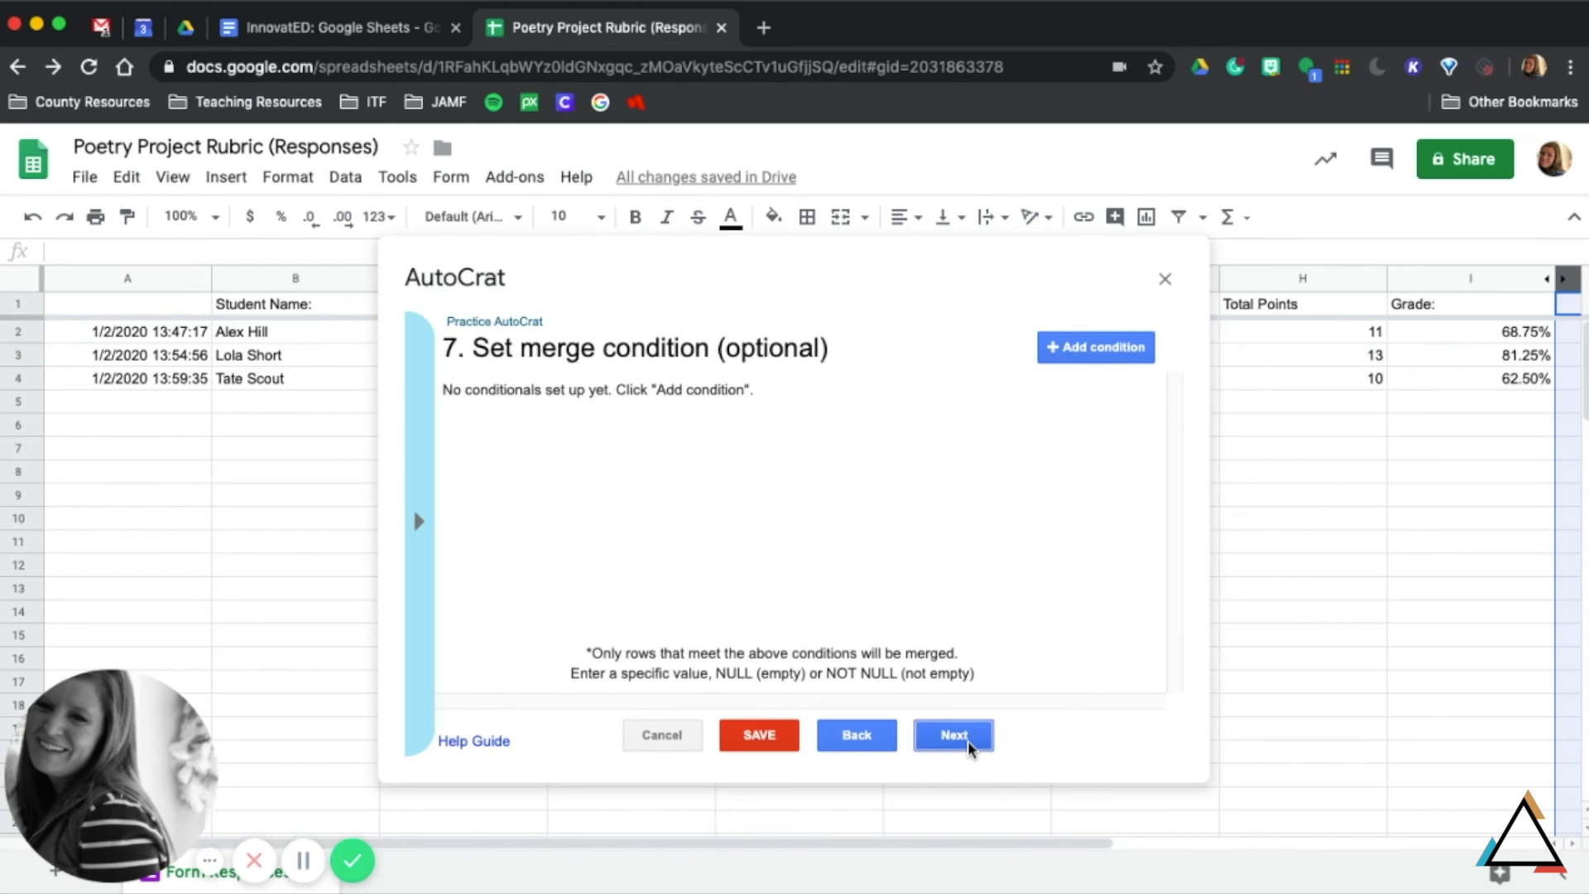
pyautogui.click(966, 739)
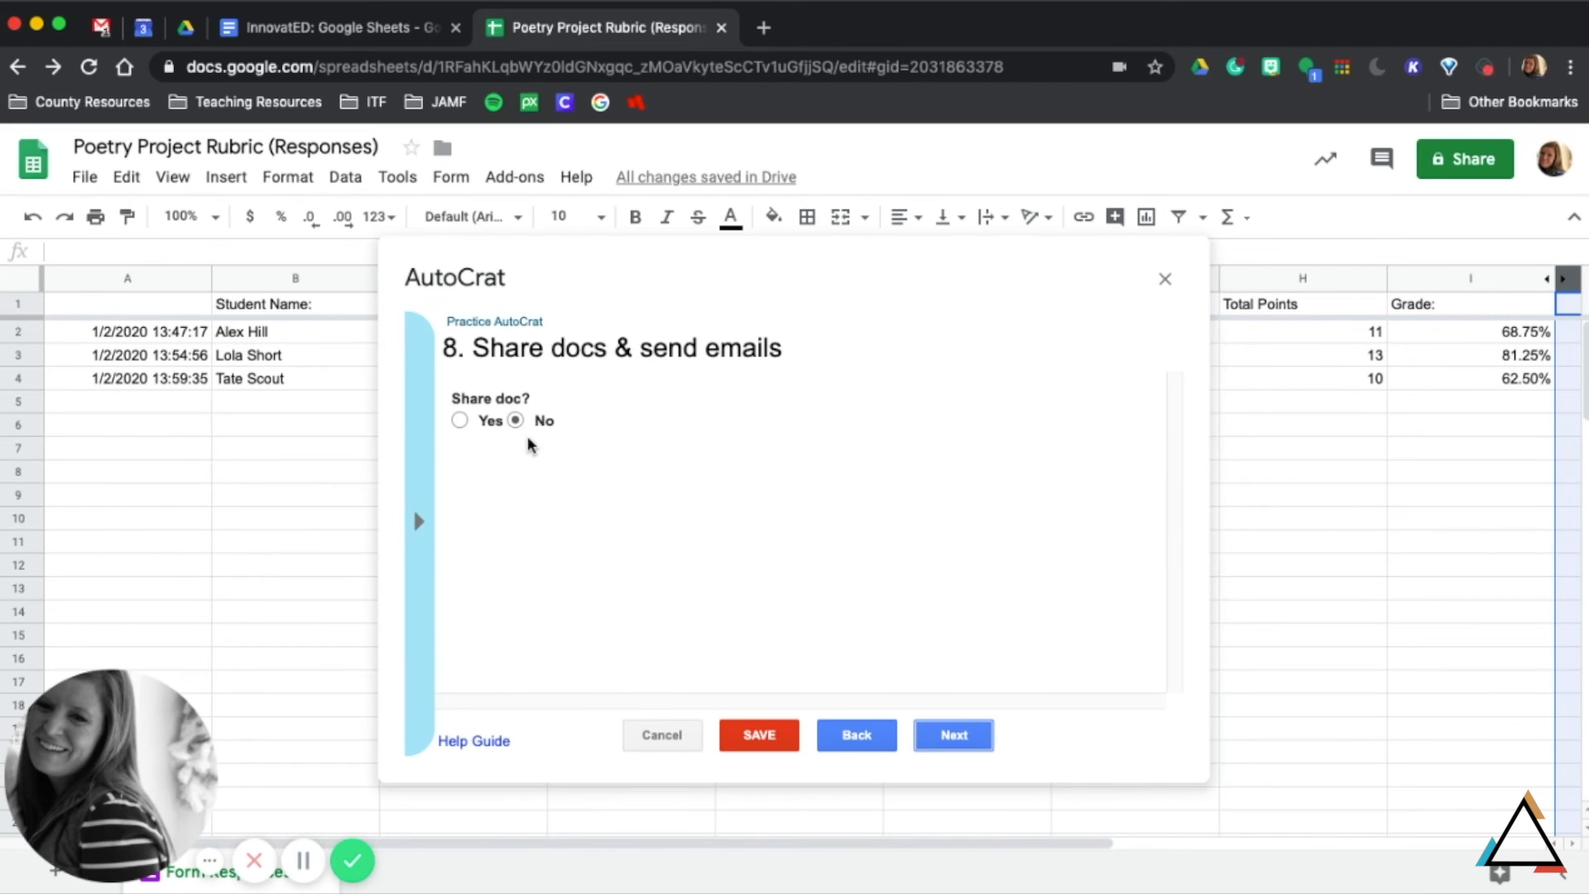
# Step: Turn on sharing of the merged documents and look over the sharing options and email fields
pyautogui.click(459, 421)
pyautogui.scroll(-3, 683, 509)
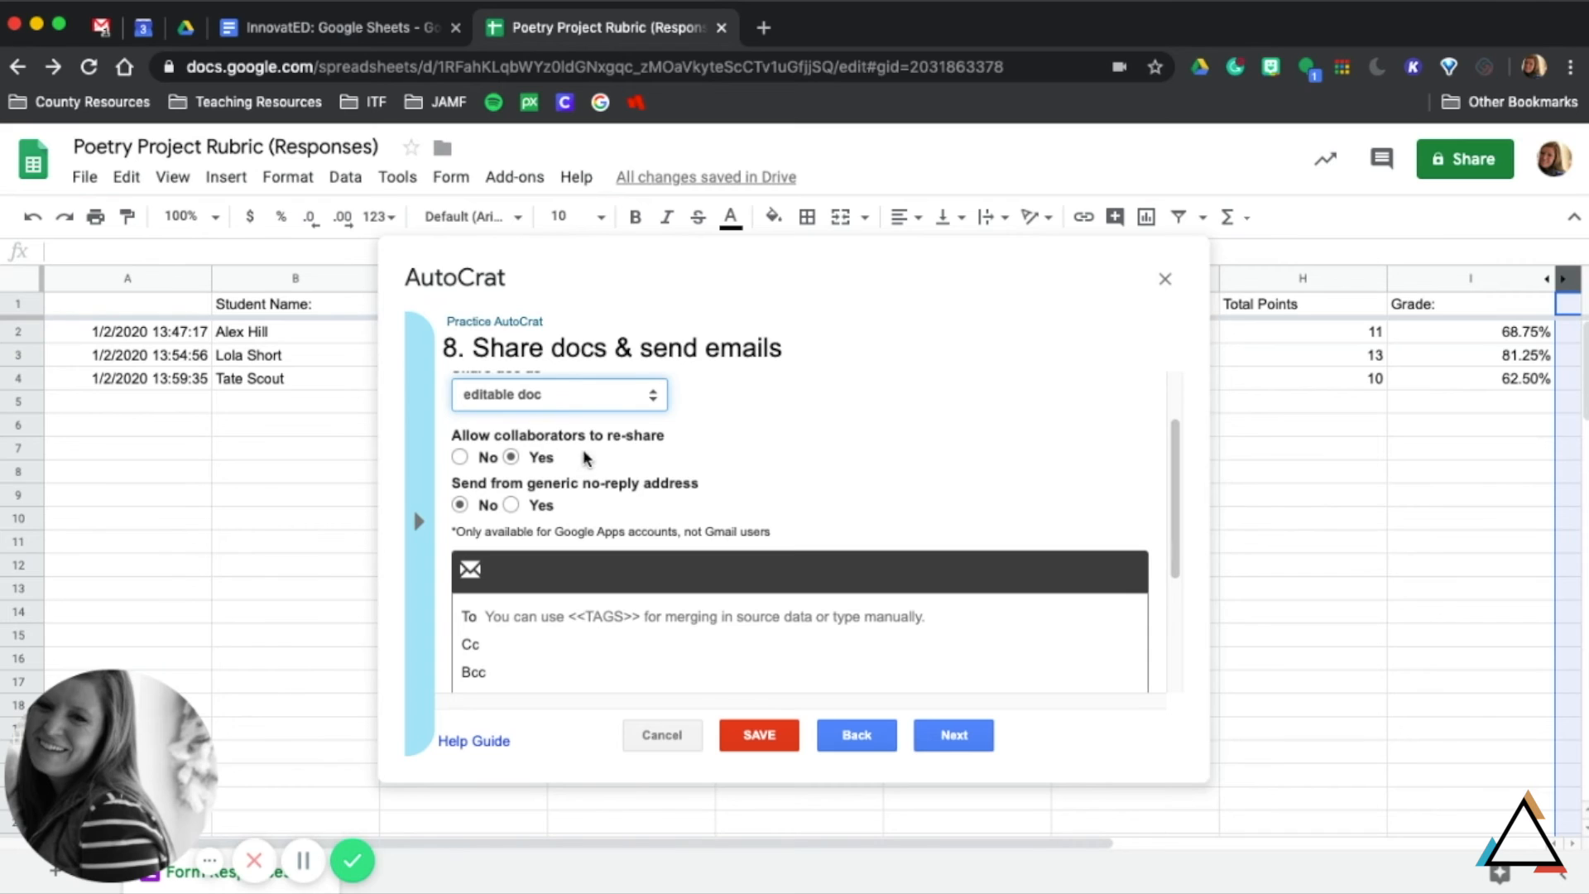
pyautogui.scroll(-2, 734, 524)
pyautogui.click(493, 575)
pyautogui.scroll(-2, 544, 528)
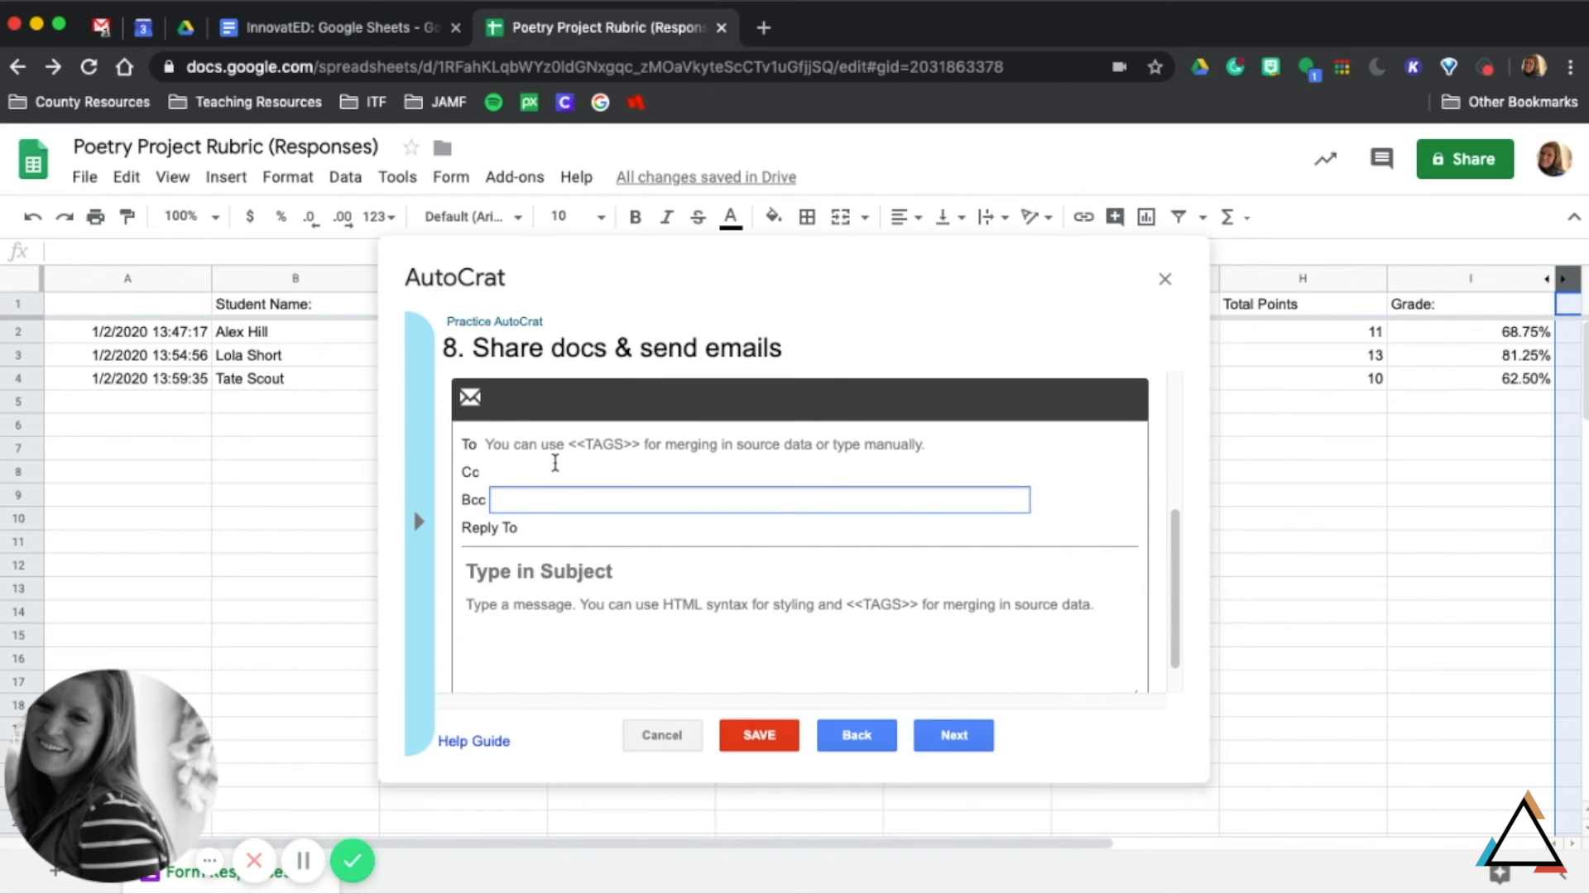
pyautogui.scroll(-1, 864, 580)
pyautogui.scroll(4, 864, 580)
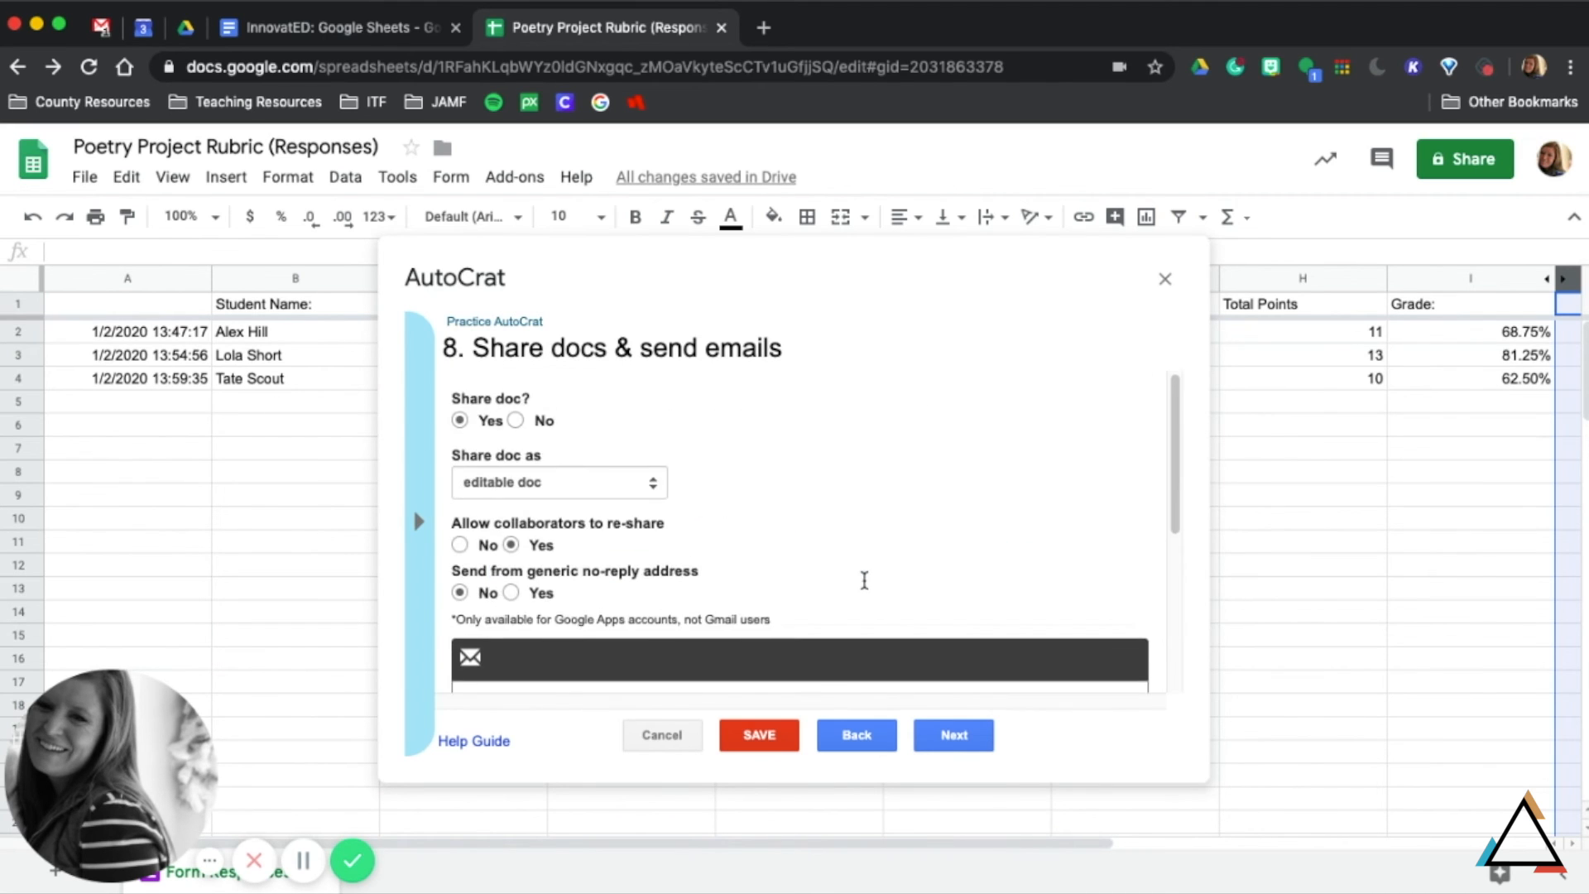
# Step: Set the emails to send from the generic no-reply address and continue to the job triggers
pyautogui.click(511, 592)
pyautogui.scroll(-3, 903, 527)
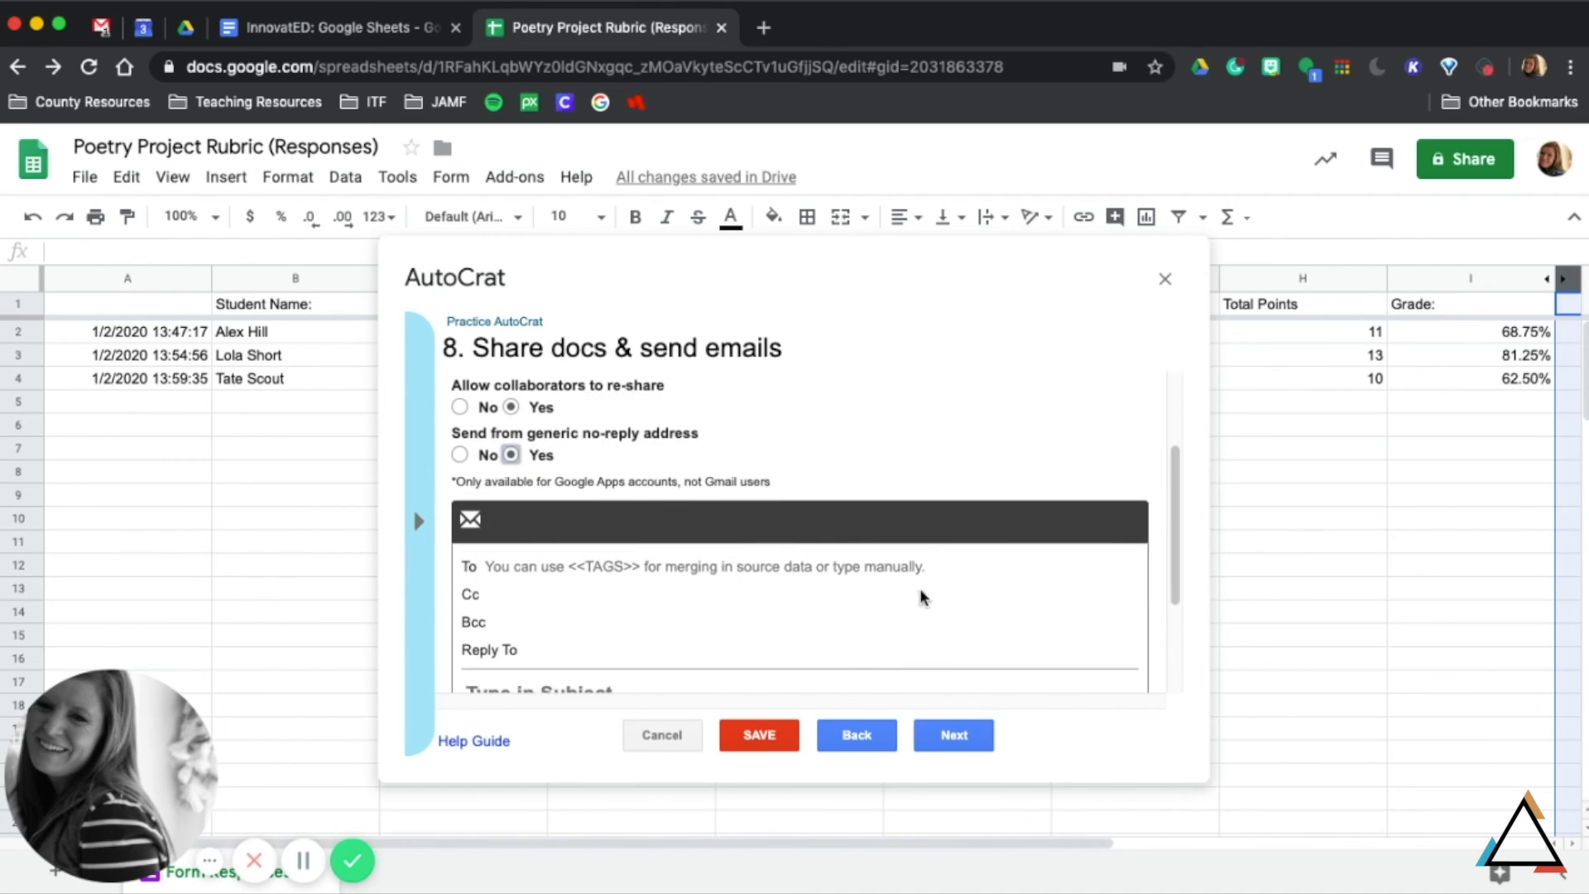
pyautogui.click(952, 740)
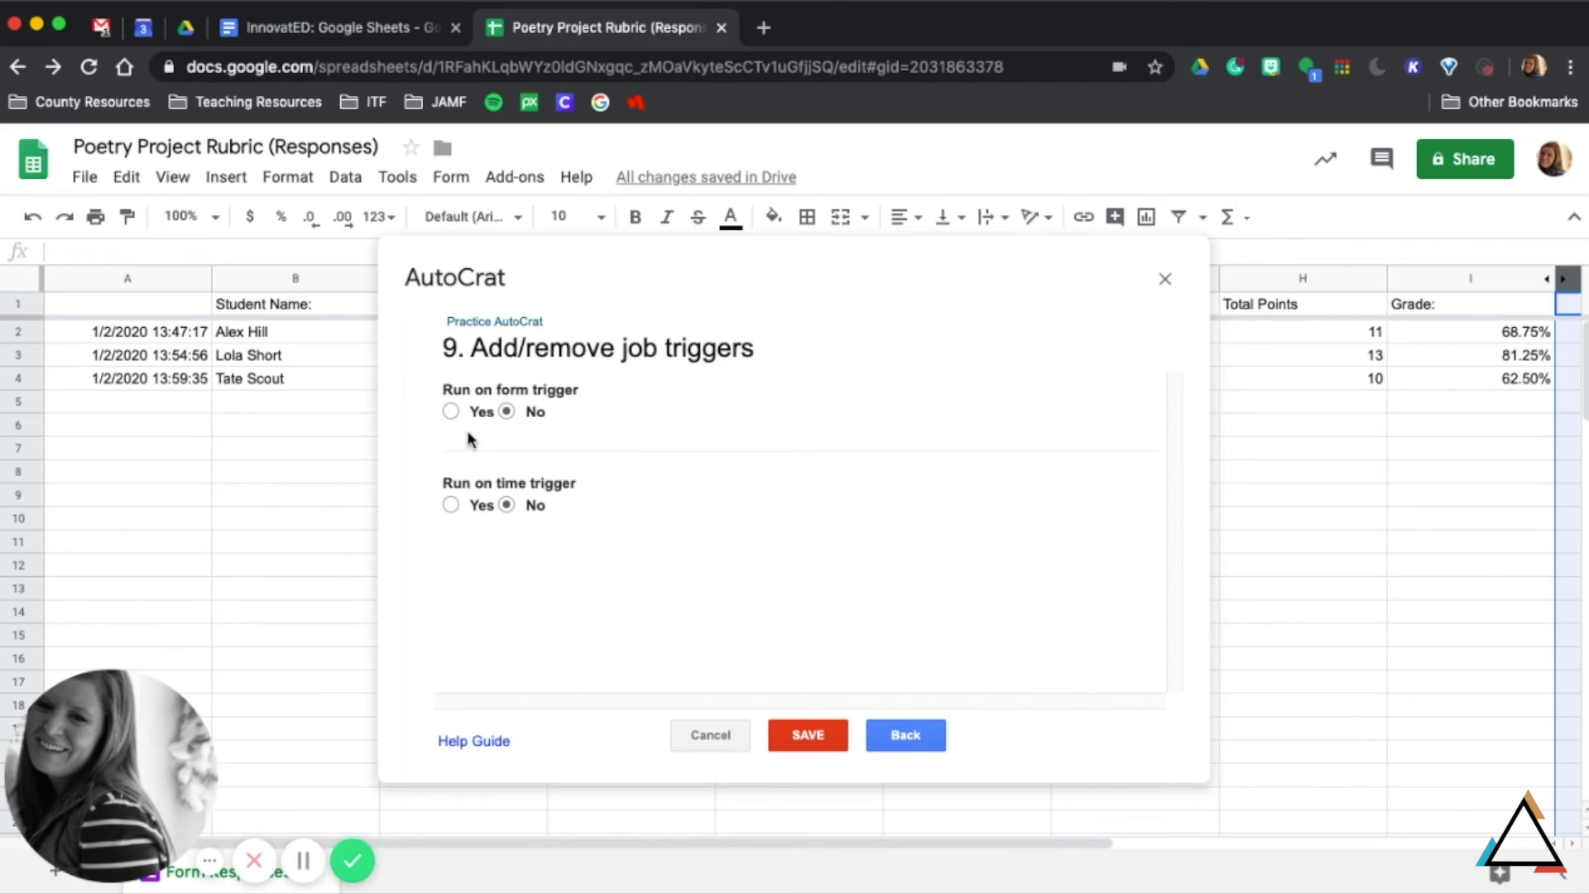
# Step: Set the job to run on form trigger, confirm enabling triggers for the project, and try to save the job
pyautogui.click(451, 411)
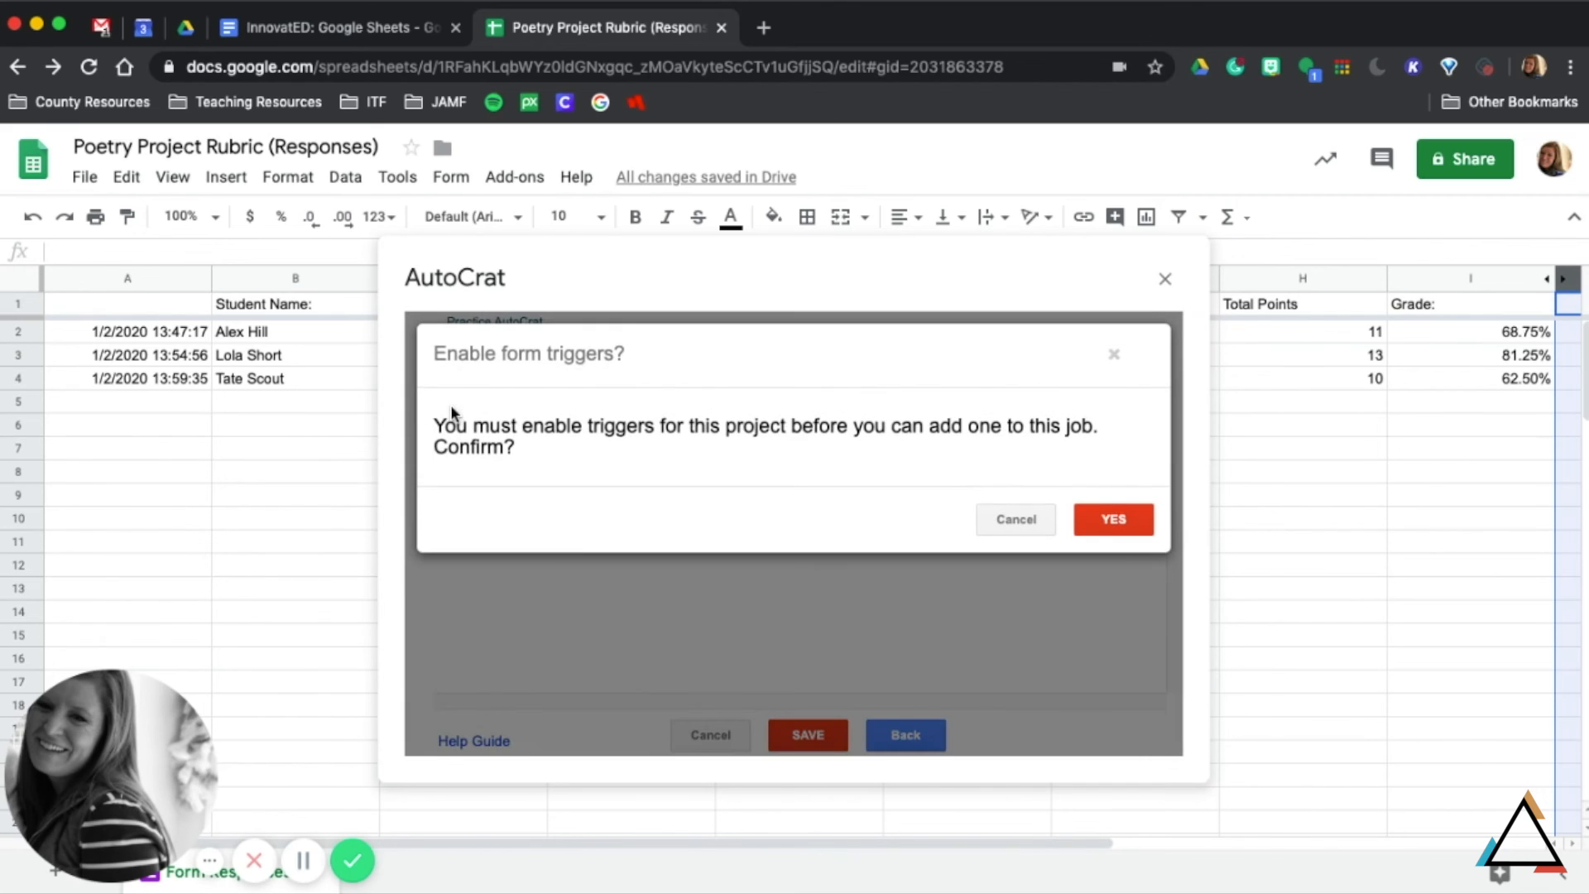
pyautogui.click(1117, 518)
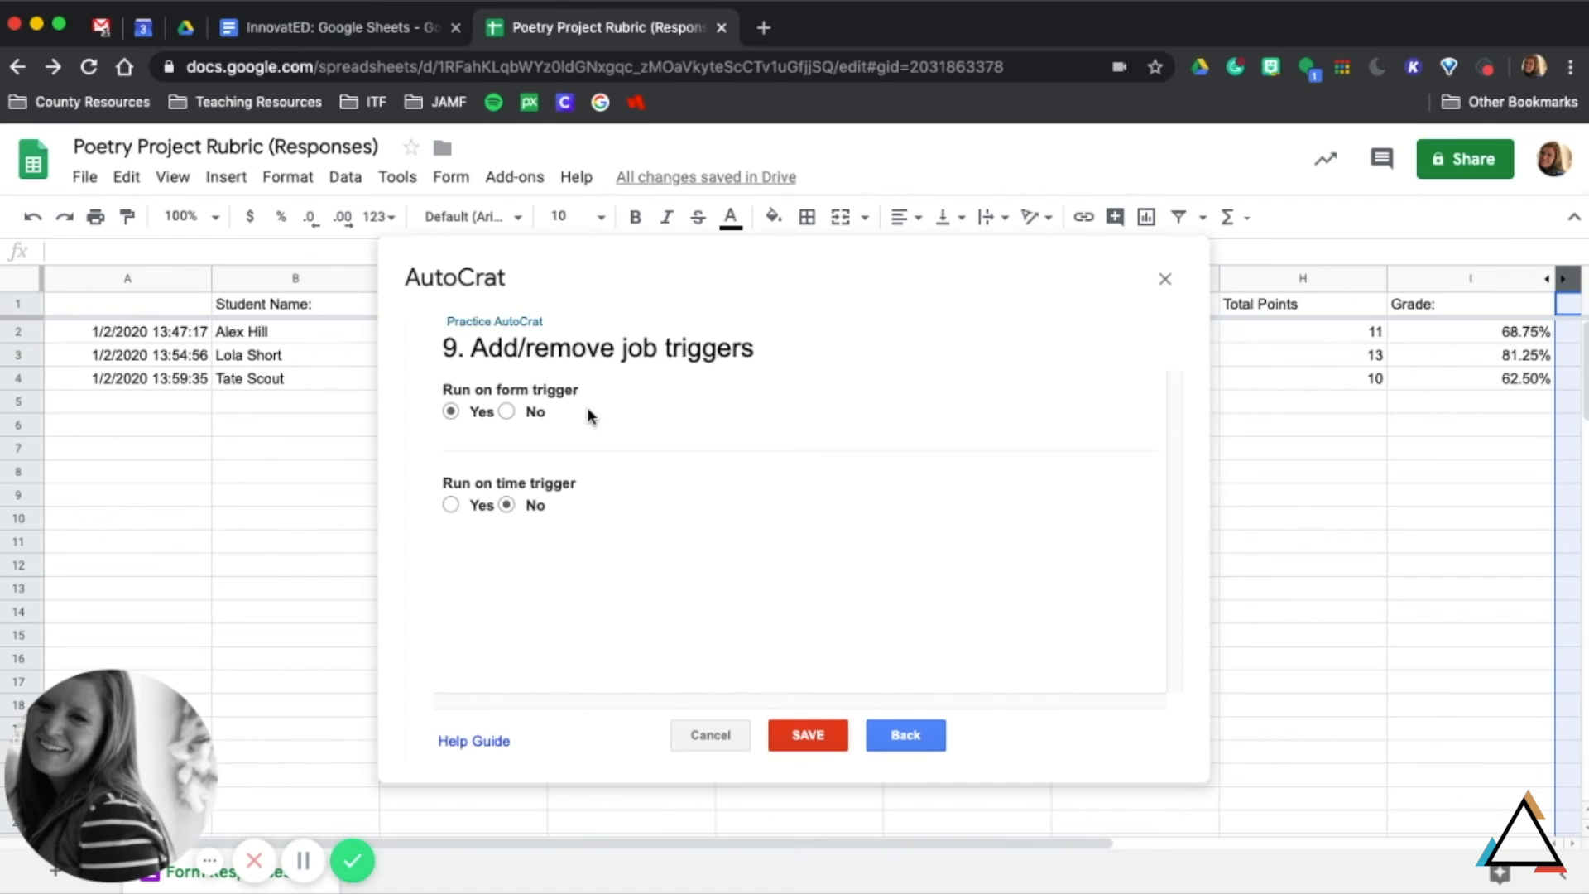
pyautogui.click(810, 736)
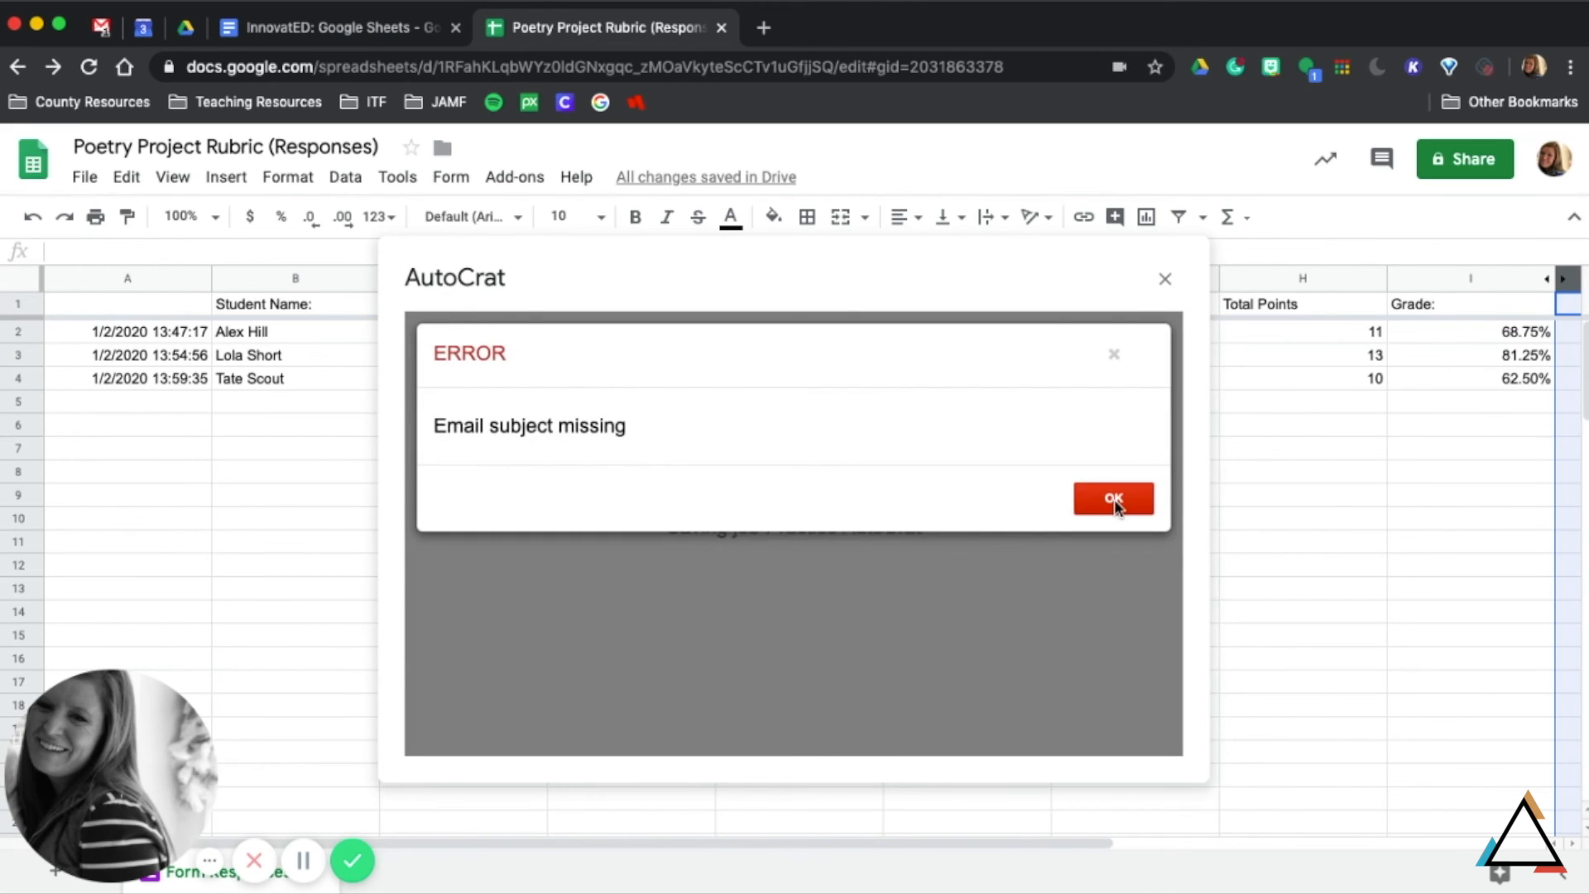
# Step: Dismiss the missing email subject error, turn off sharing of the merged documents, and save the job with its form trigger
pyautogui.click(1114, 499)
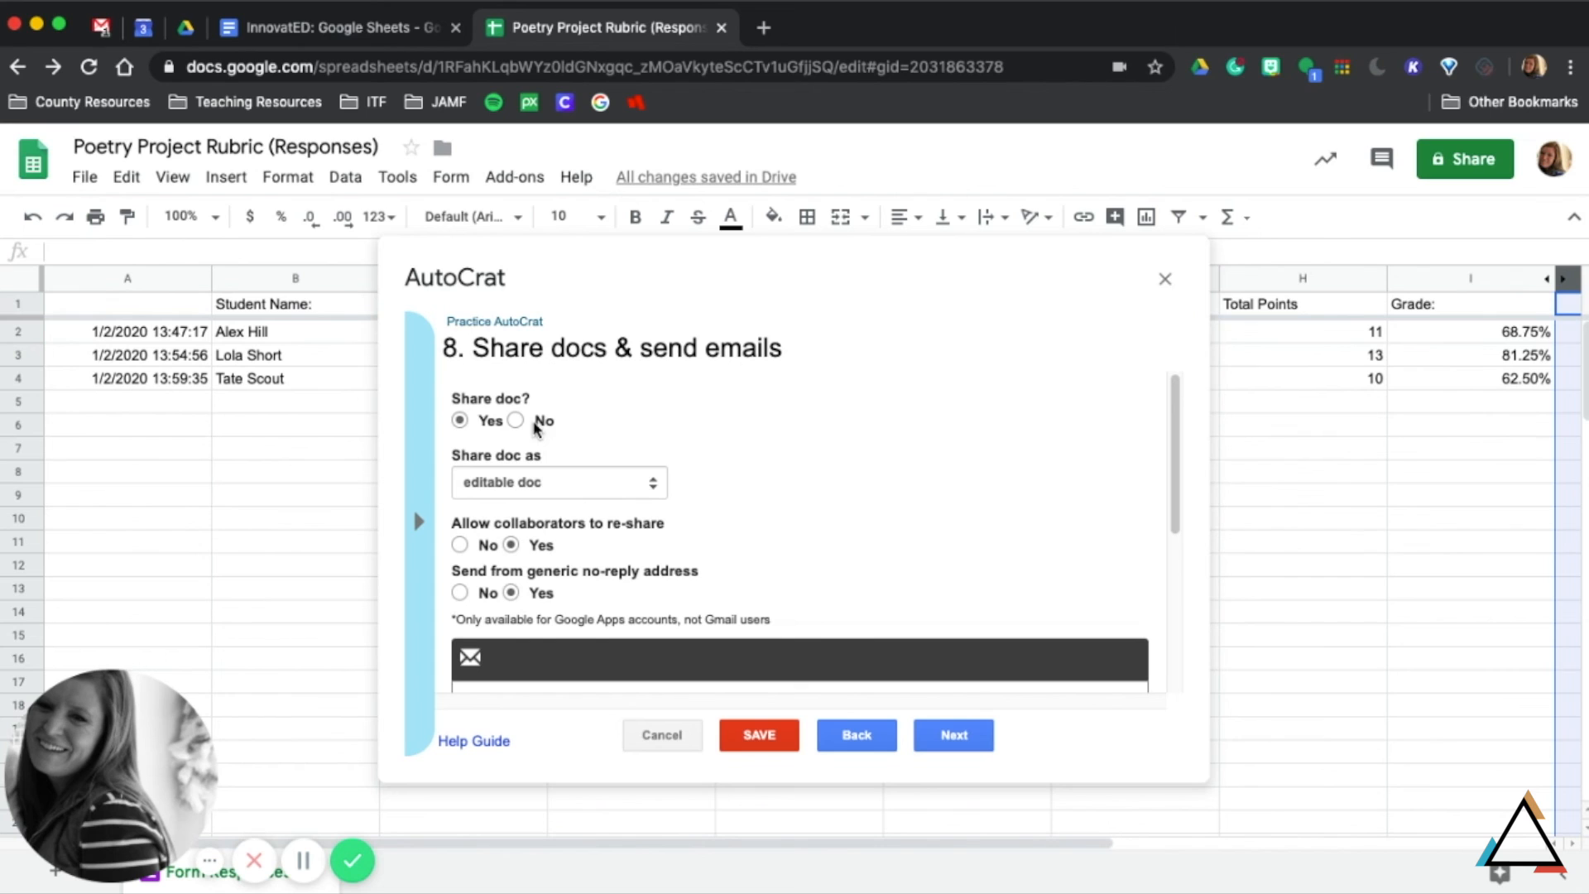
pyautogui.click(516, 420)
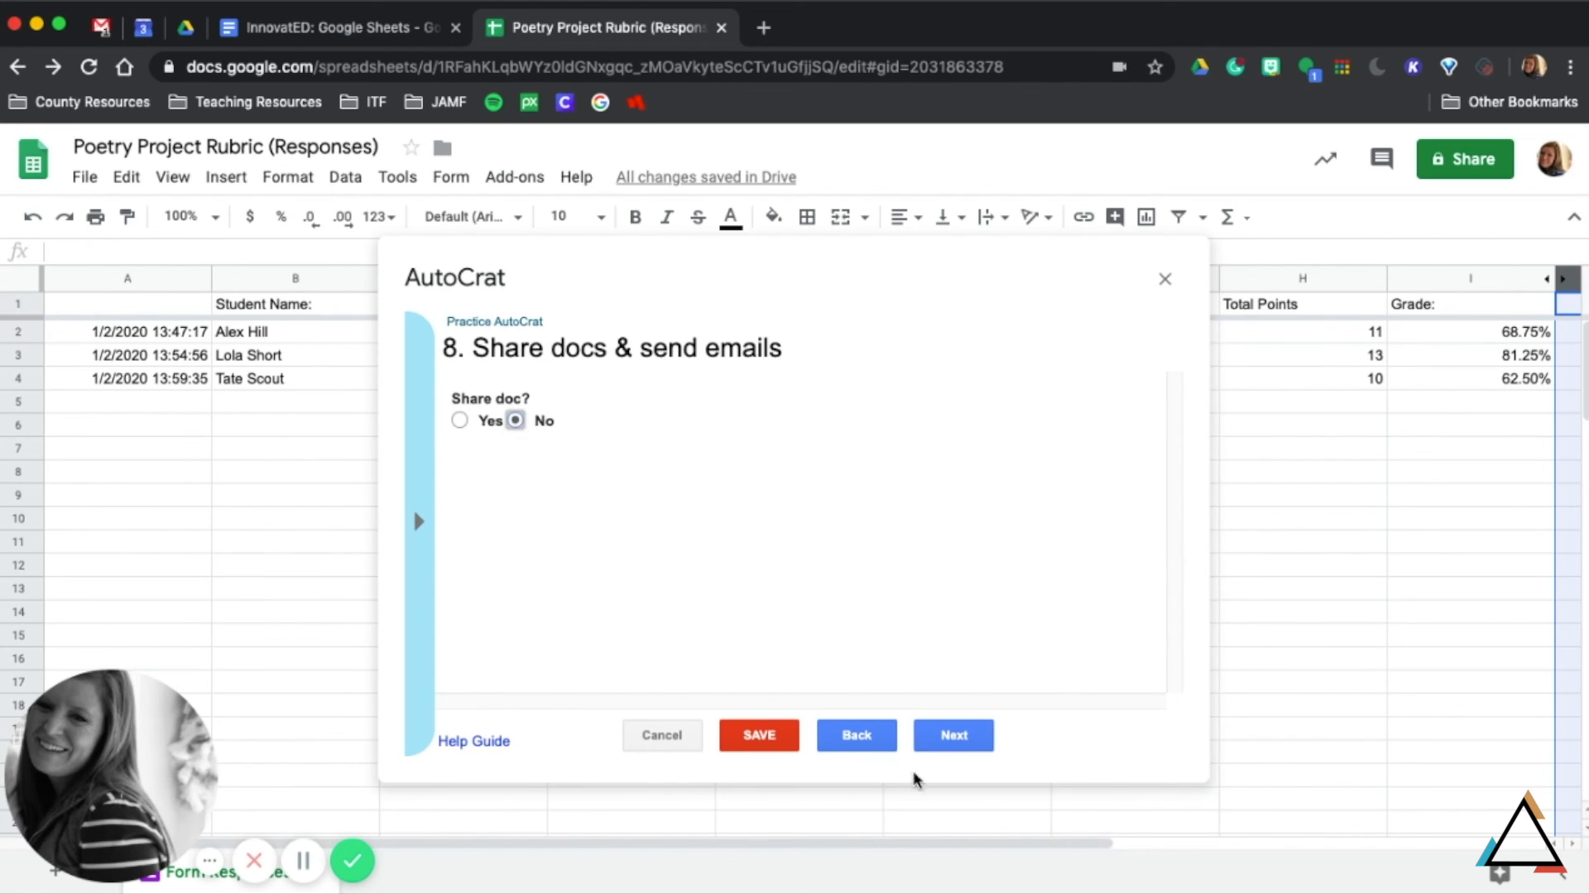
pyautogui.click(954, 736)
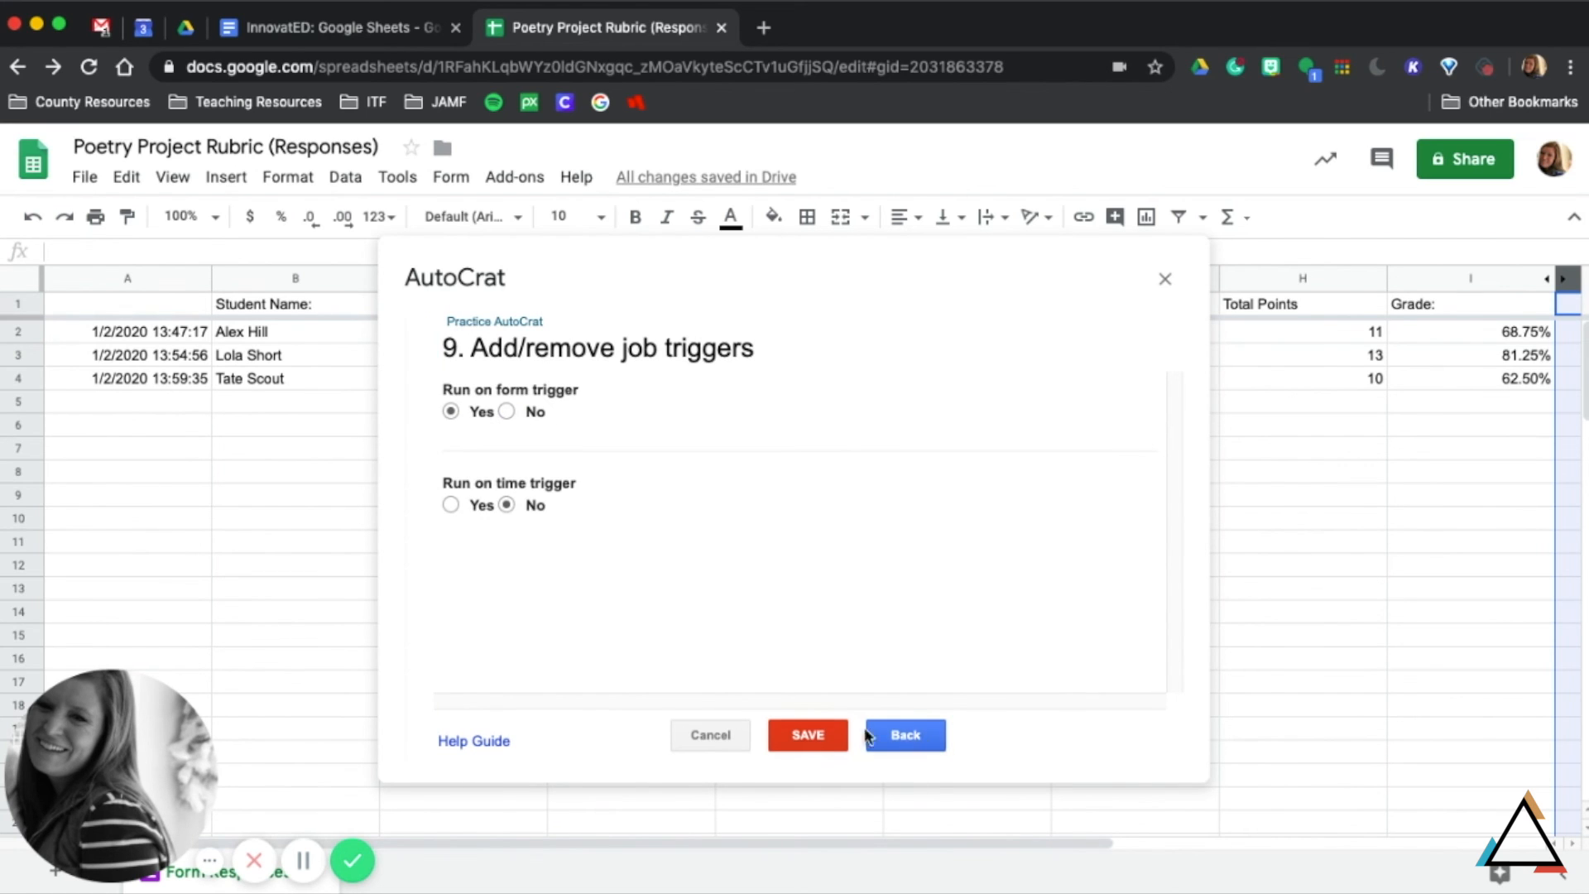
pyautogui.click(808, 734)
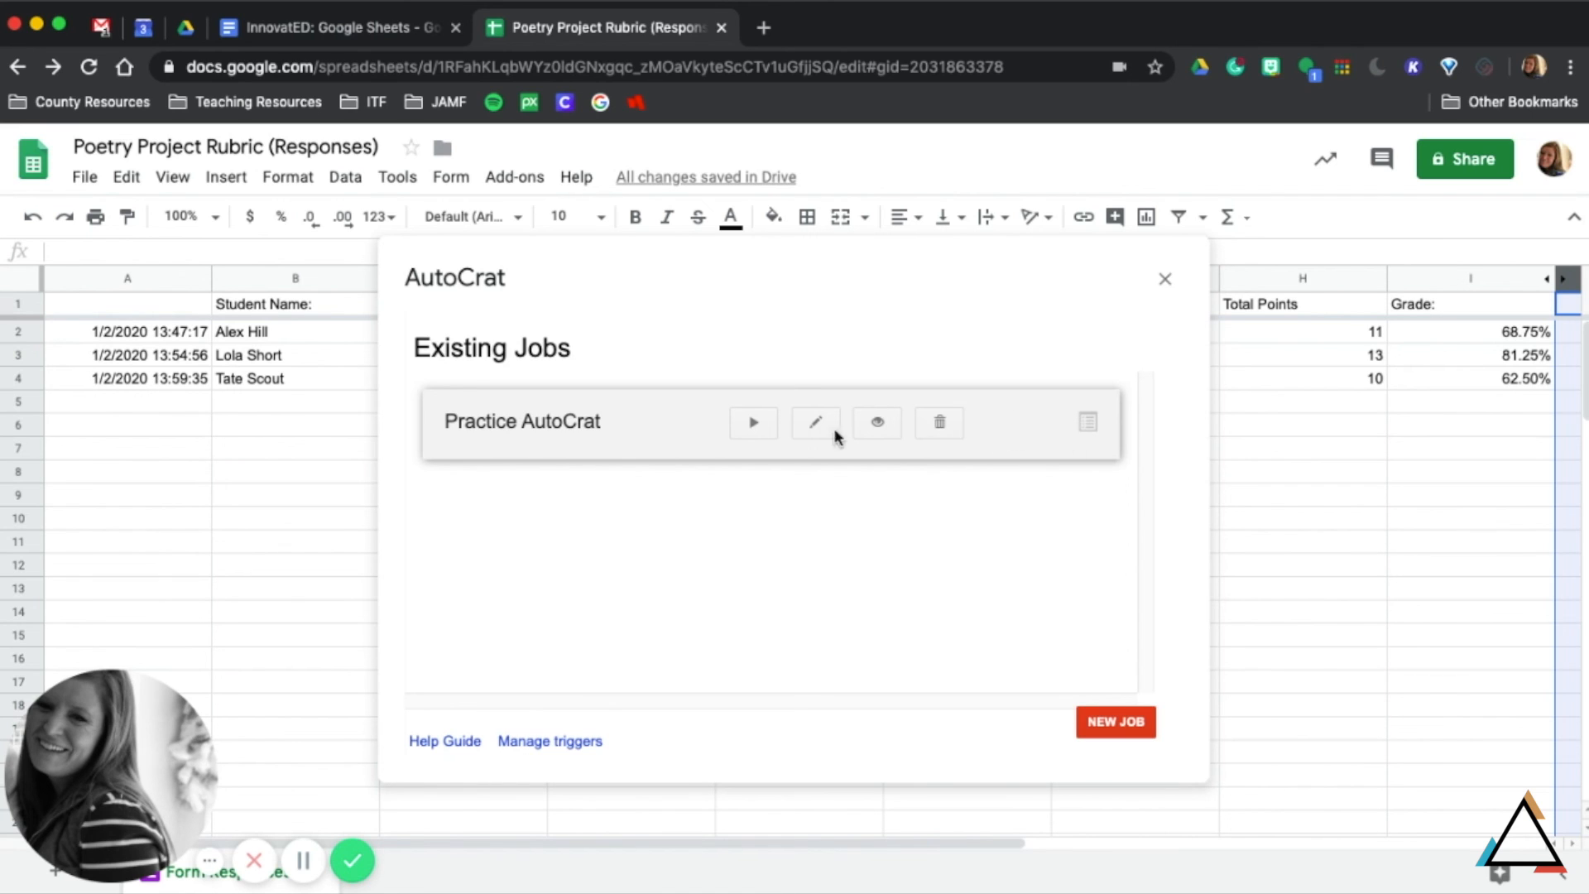
# Step: Run the Practice AutoCrat job and review the rubric scores, grade and comments in a student's merged Poetry Project document
pyautogui.click(751, 423)
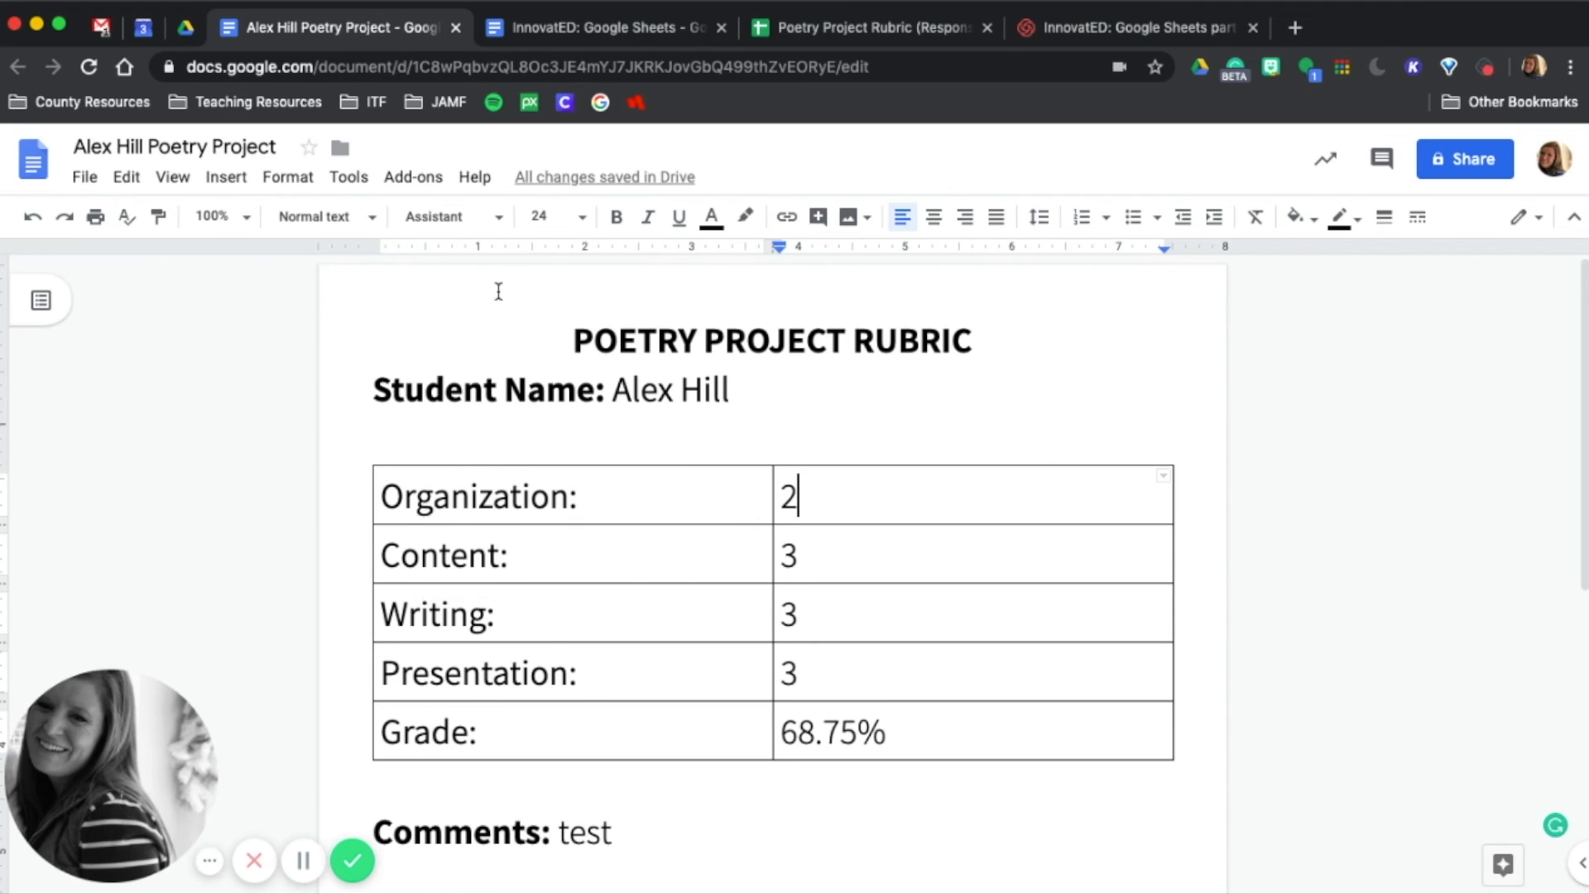
pyautogui.scroll(-1, 498, 291)
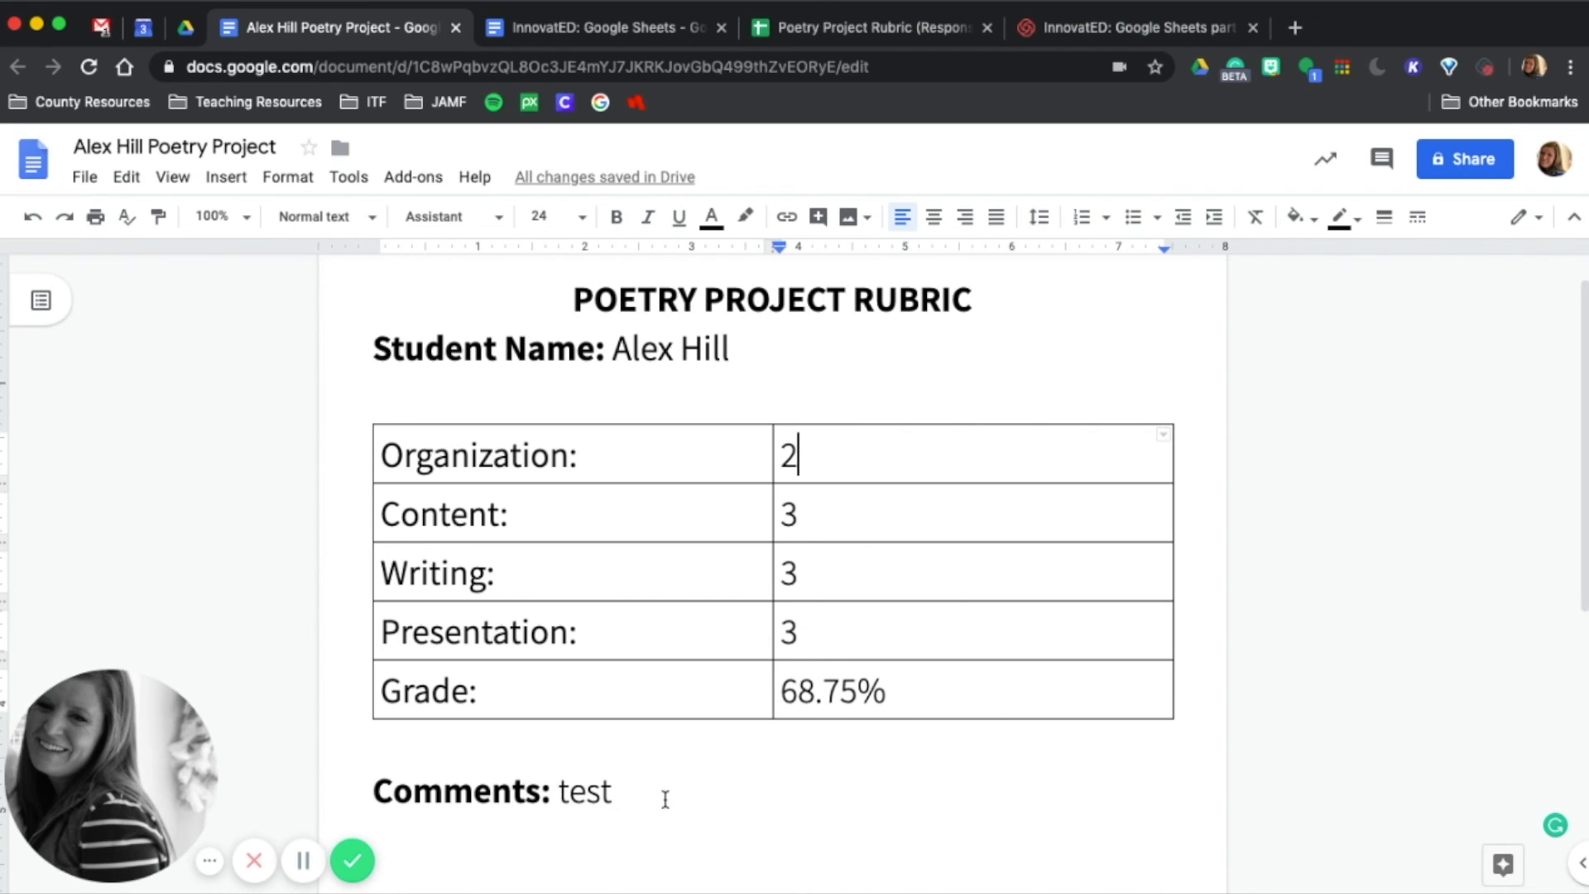
pyautogui.scroll(-2, 664, 797)
pyautogui.scroll(3, 664, 798)
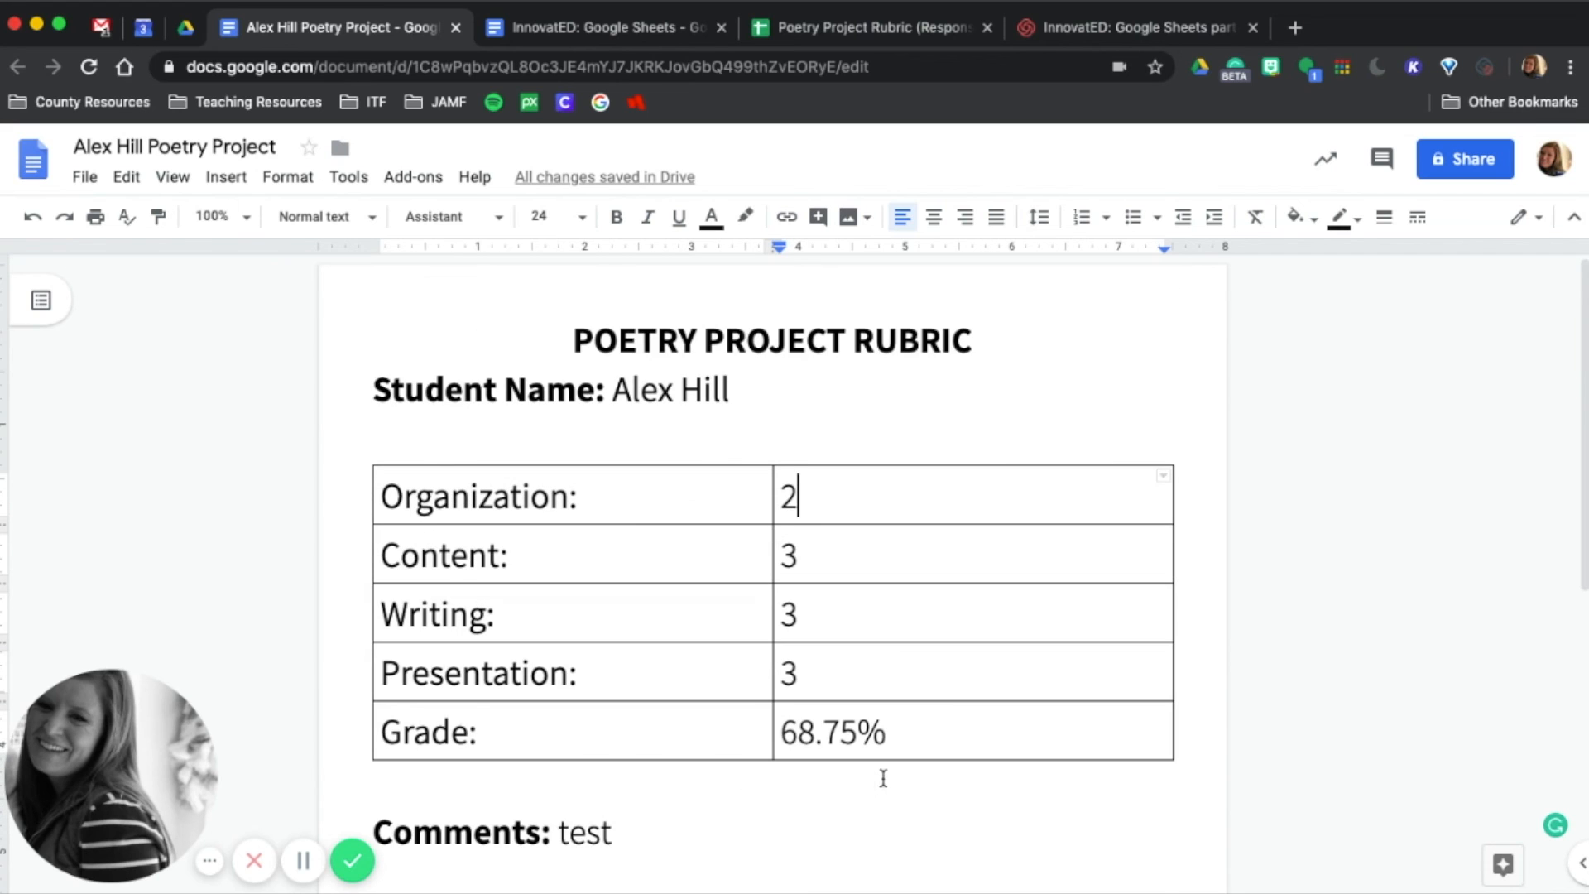
pyautogui.scroll(-2, 1065, 369)
pyautogui.scroll(1, 1061, 365)
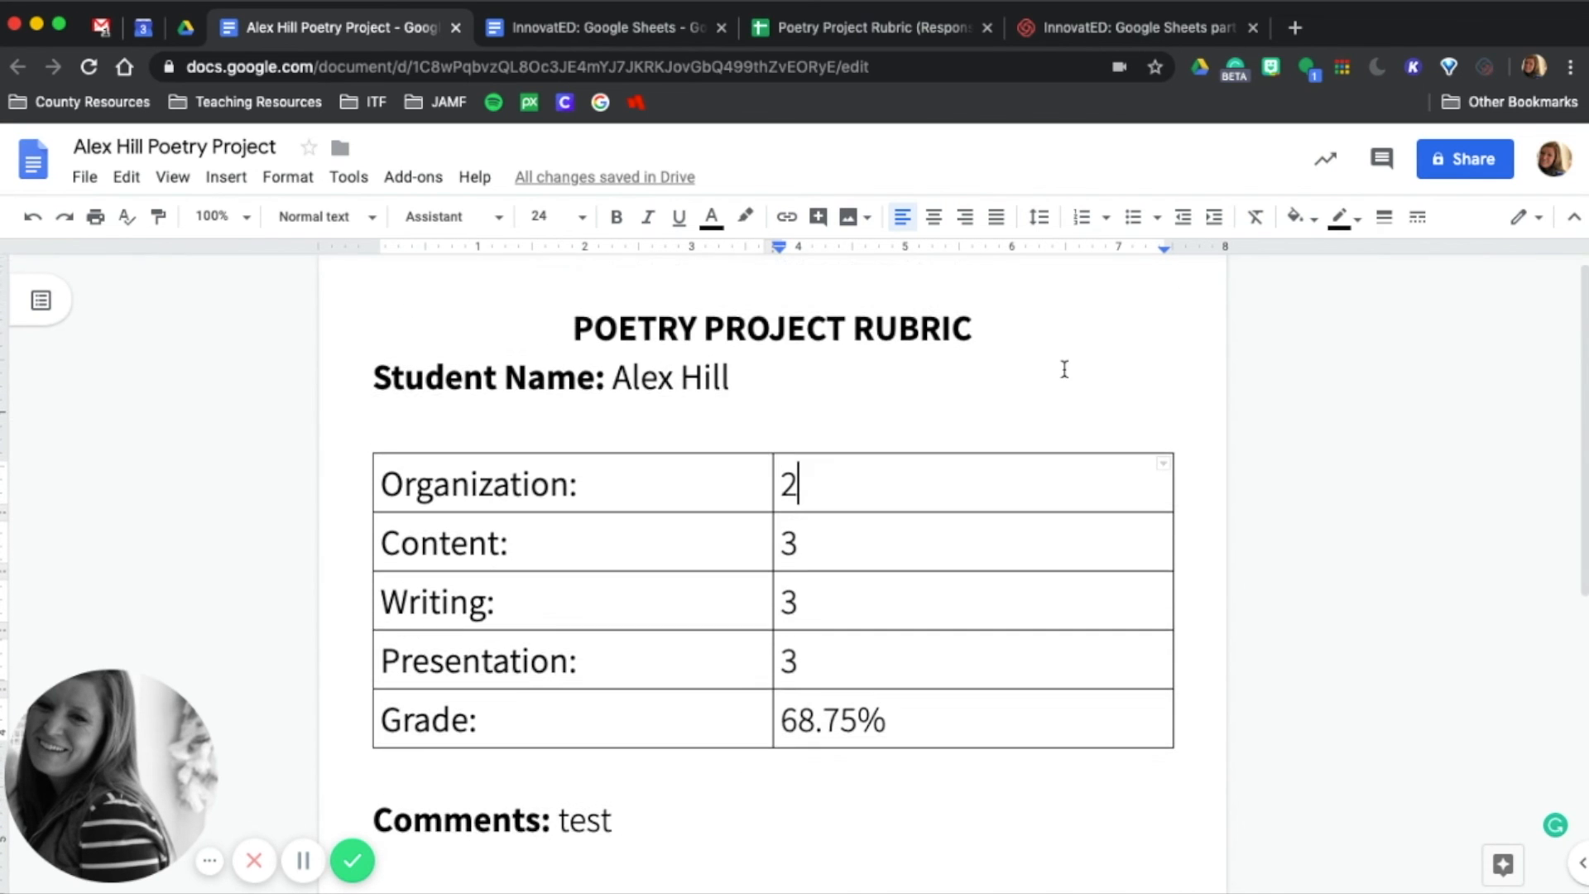